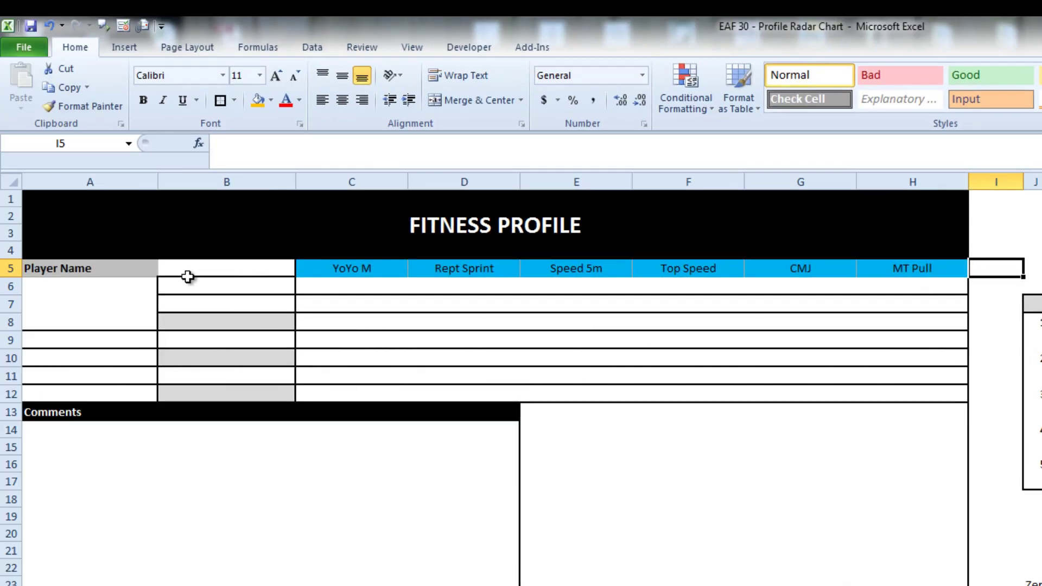
Step: Give B5 list validation sourced from the Names range, then open its five-player dropdown
left_click(201, 274)
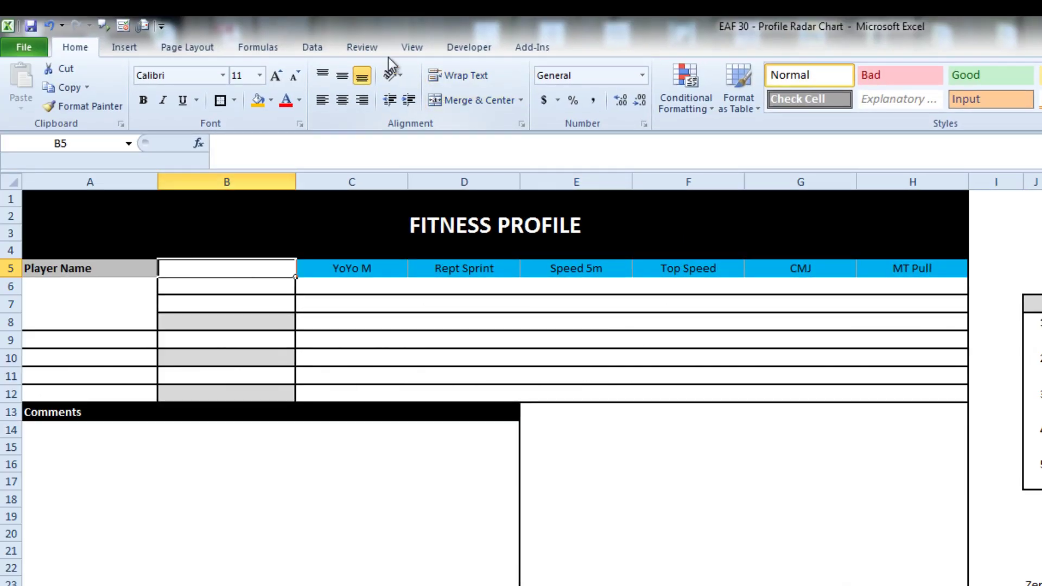
left_click(310, 47)
left_click(658, 104)
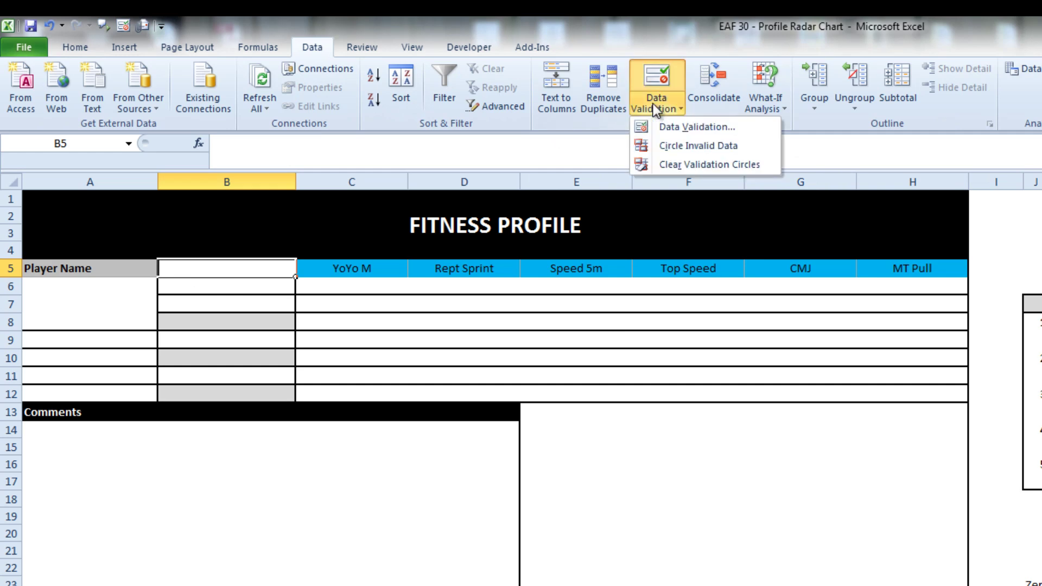
left_click(662, 125)
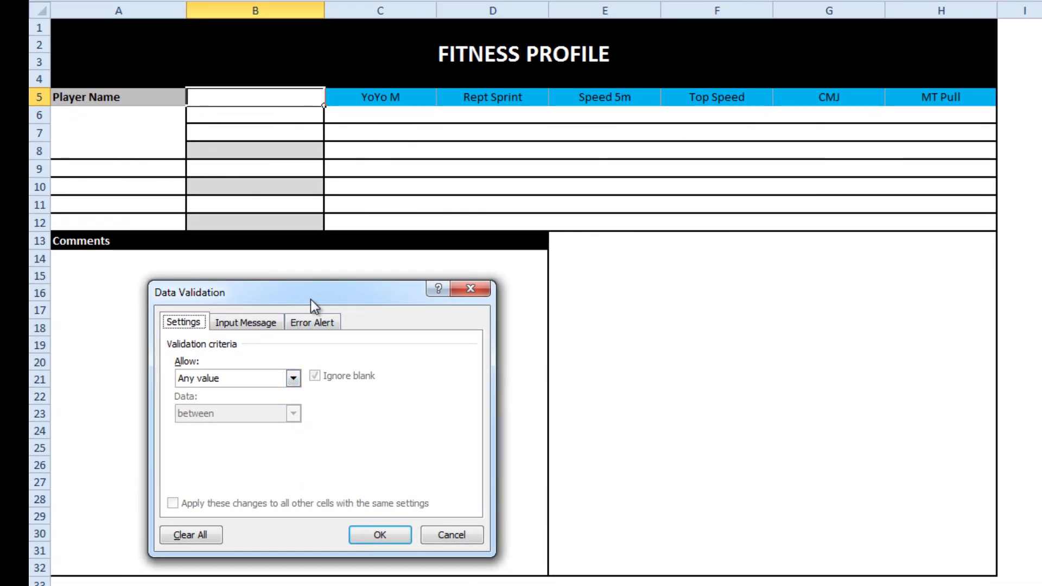
left_click_drag(311, 300, 499, 34)
left_click(482, 111)
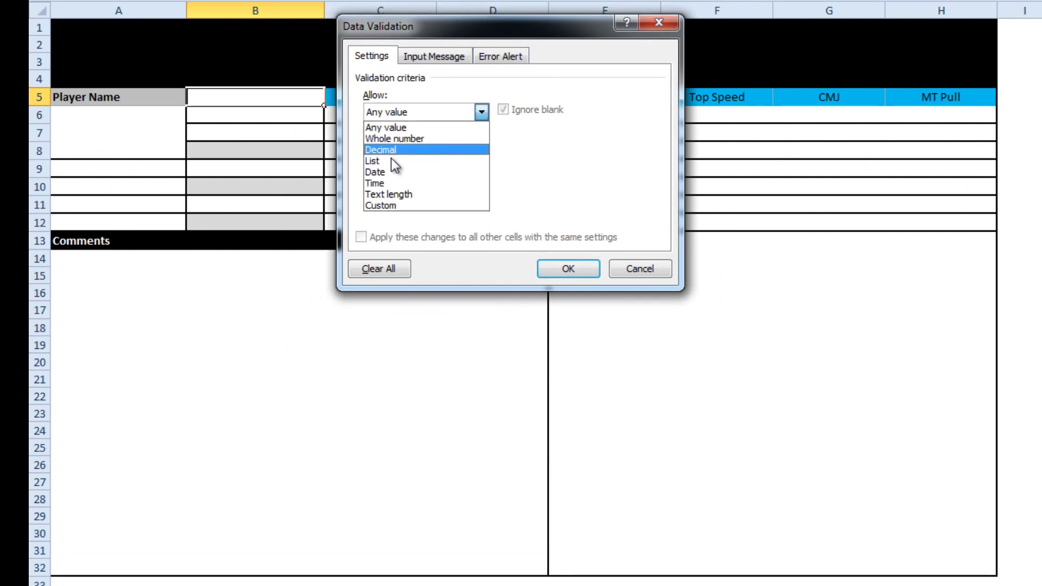
left_click(392, 164)
left_click(410, 181)
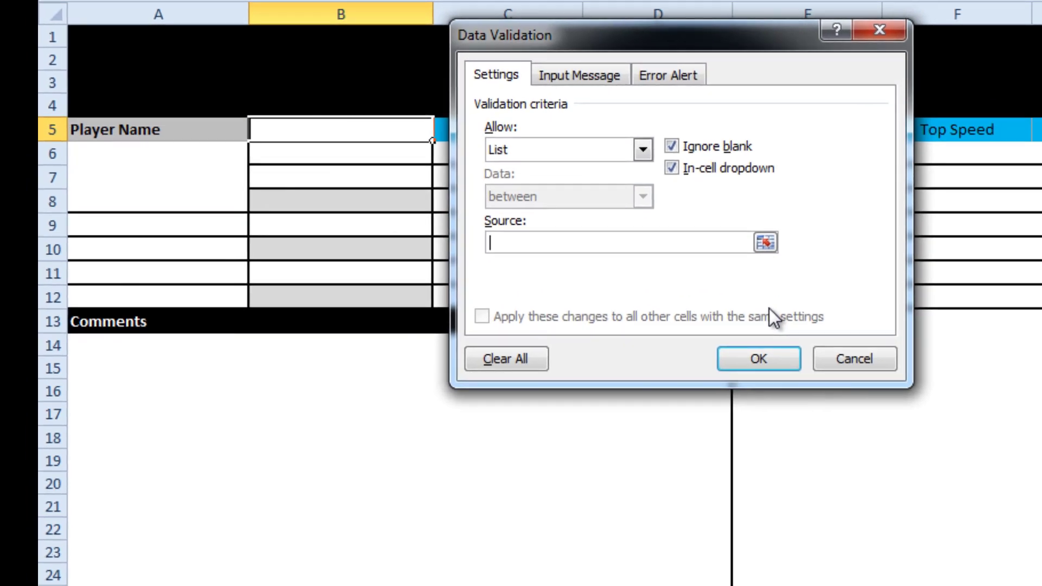
key("F3")
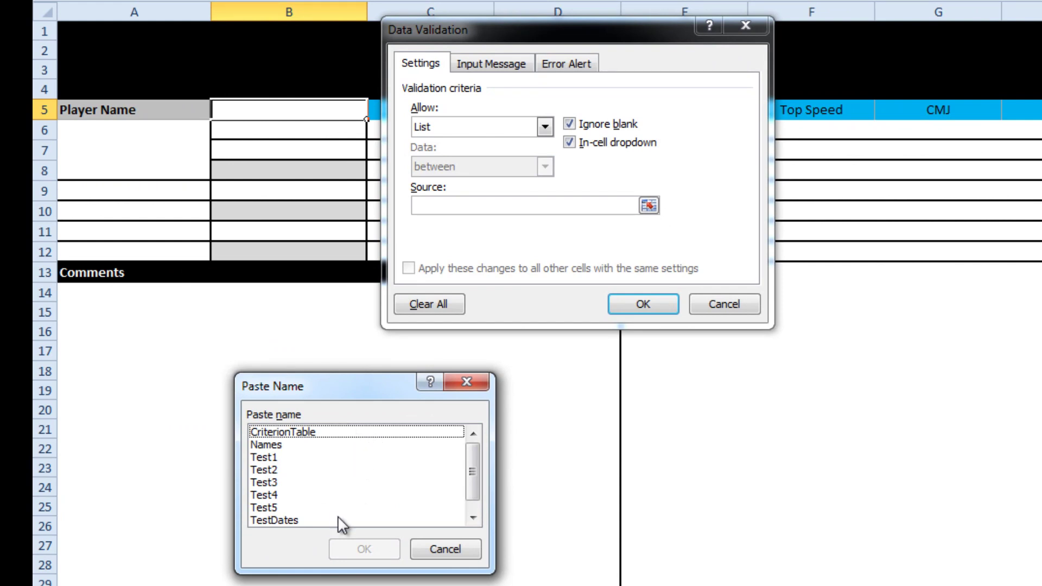
left_click(285, 445)
key("Return")
left_click(661, 303)
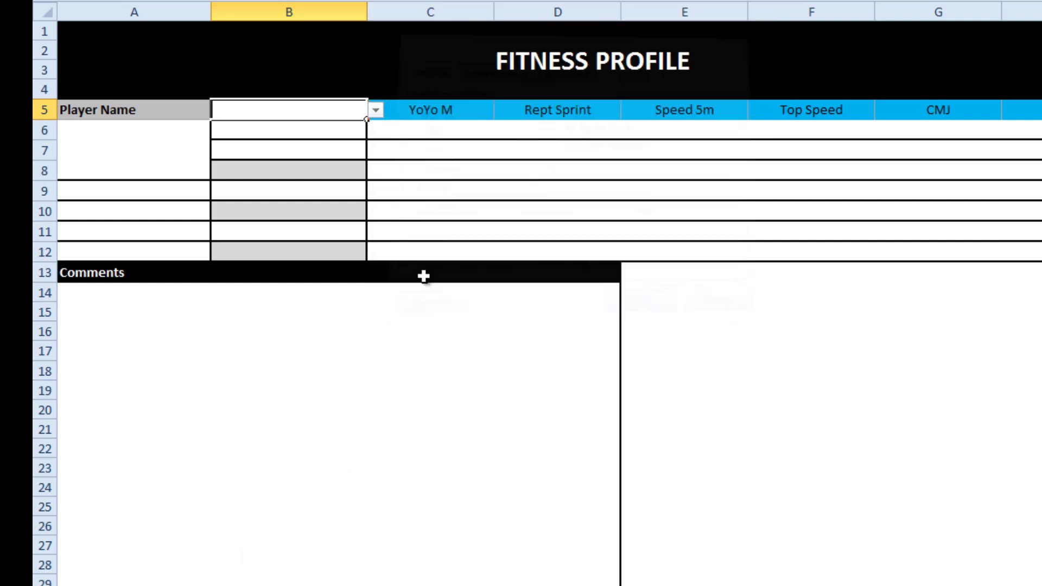
left_click(375, 112)
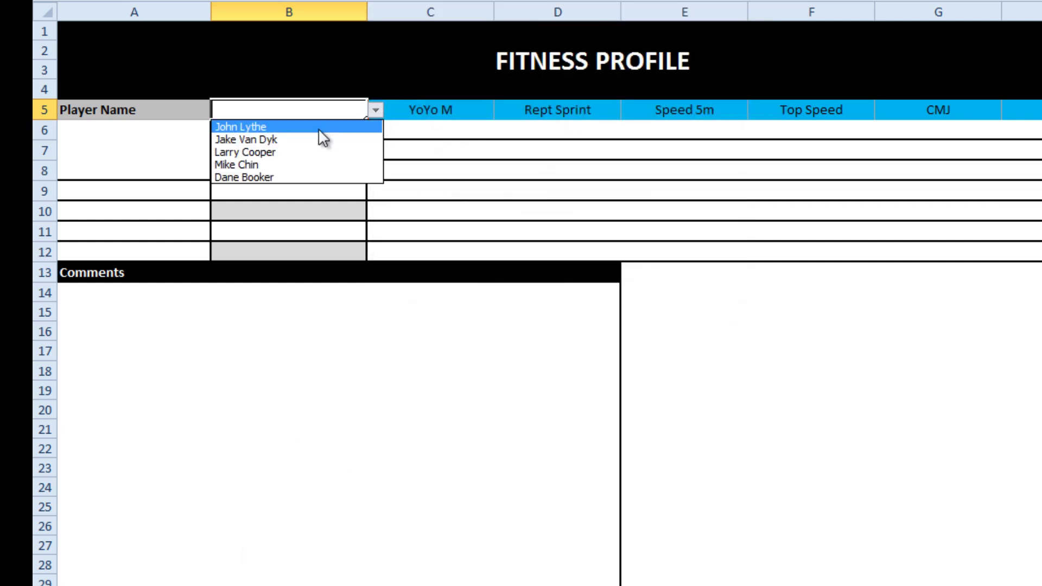
Step: Pick a player in B5, fill that cell orange, and add borders to A7
left_click(294, 147)
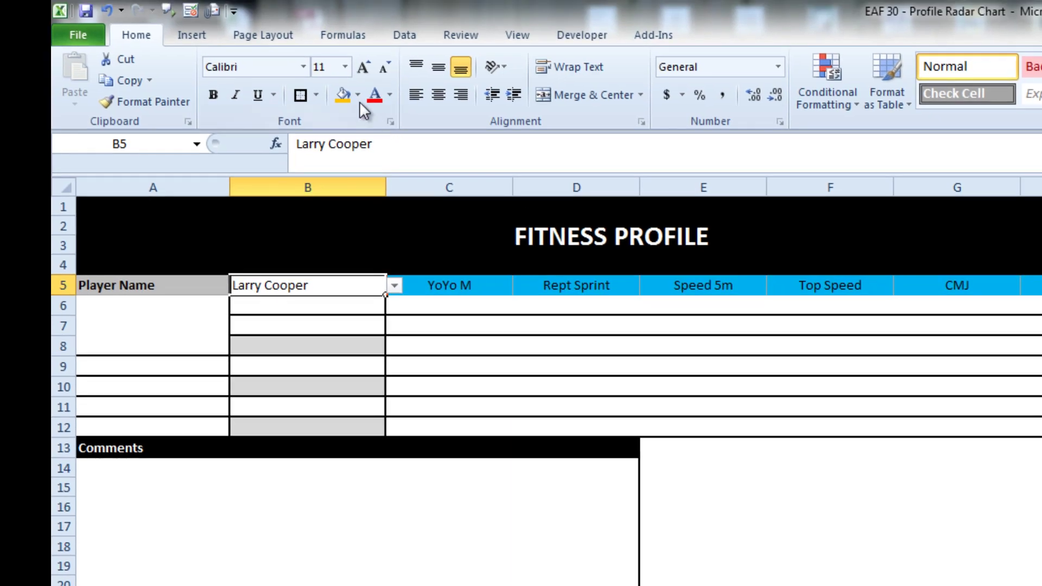
left_click(341, 98)
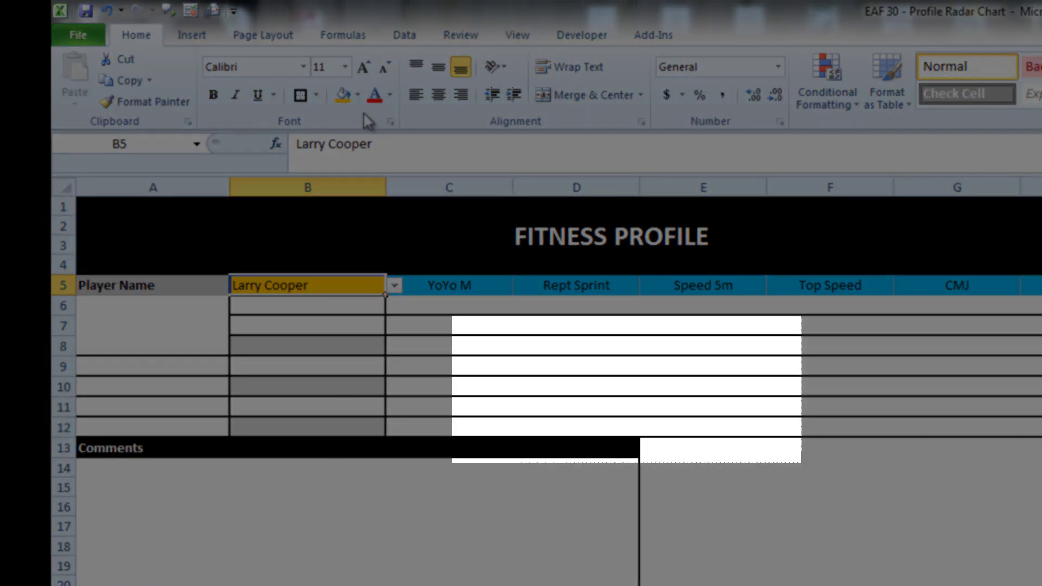
left_click(145, 324)
left_click(300, 96)
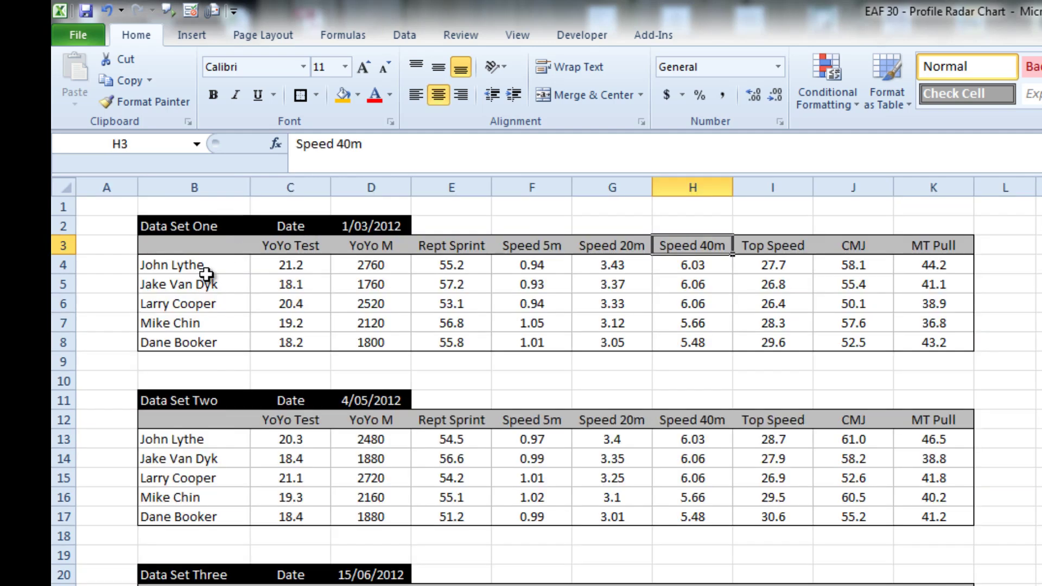
scroll(543, 379, "down", 2)
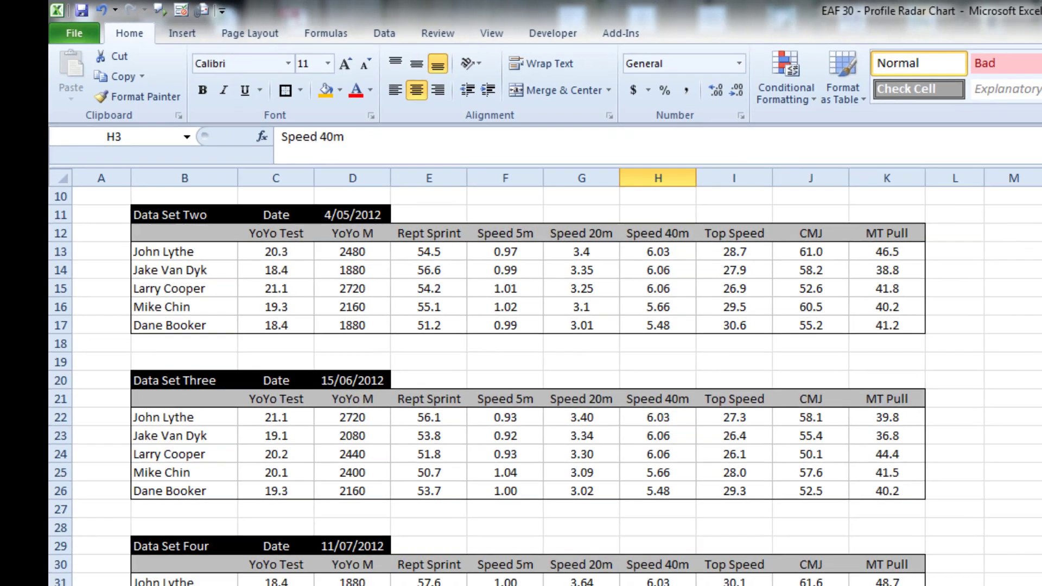
scroll(208, 480, "up", 2)
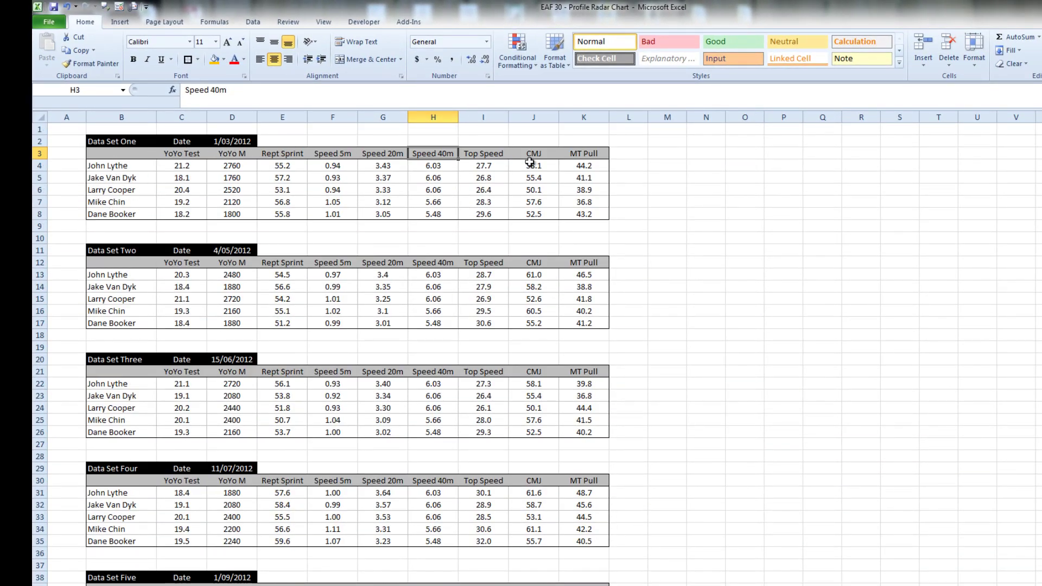
Step: Check the Test1, Test2 and Test4 named ranges through the Name Box
left_click(122, 90)
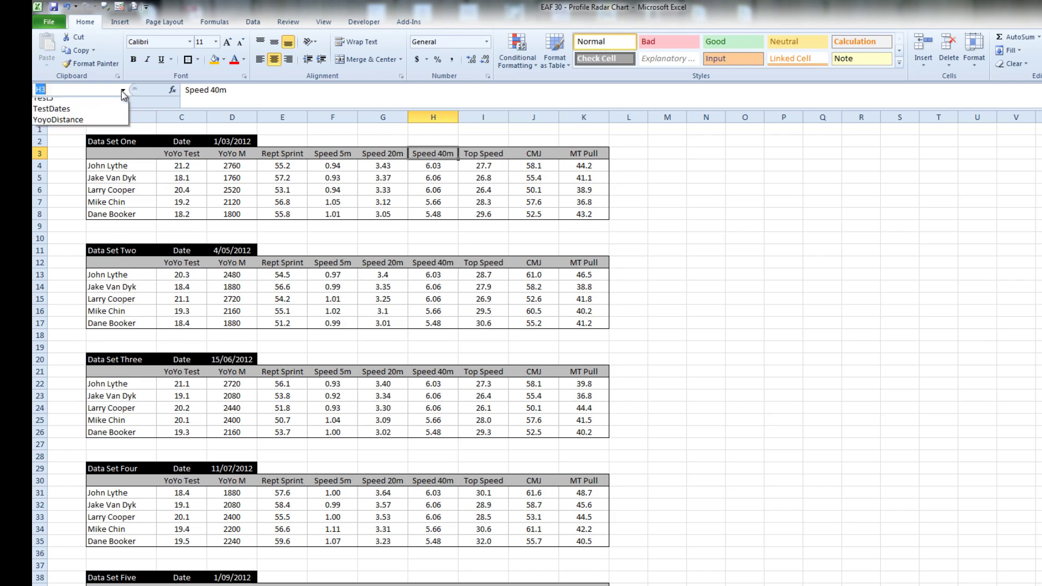
left_click(79, 133)
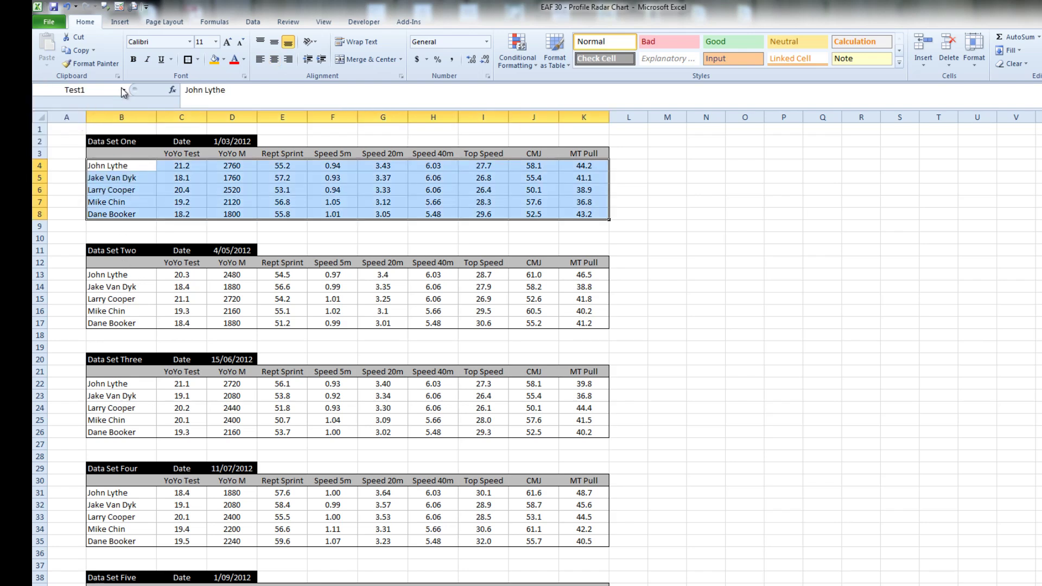
left_click(123, 90)
left_click(81, 144)
left_click(123, 90)
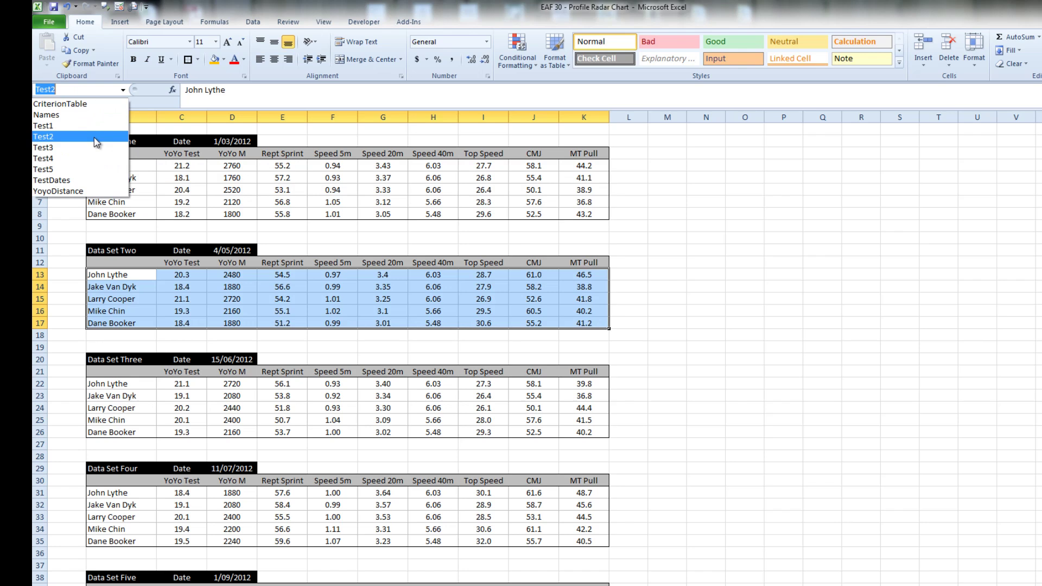
left_click(82, 167)
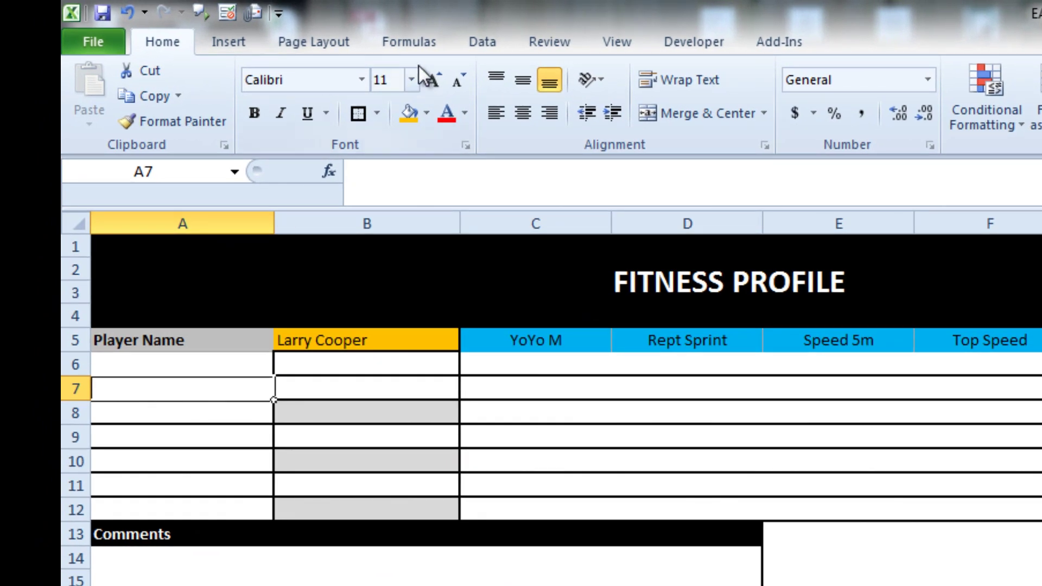
Step: Give A7 list validation with source 'Test1, Test2, Test3, Test4, Test5'
left_click(482, 44)
left_click(946, 123)
left_click(971, 154)
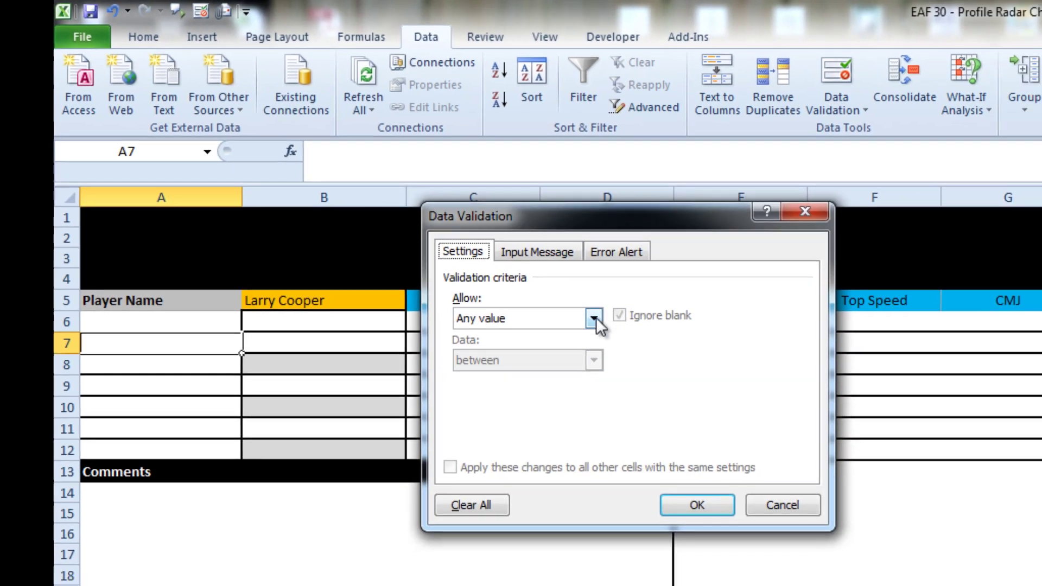
left_click(672, 360)
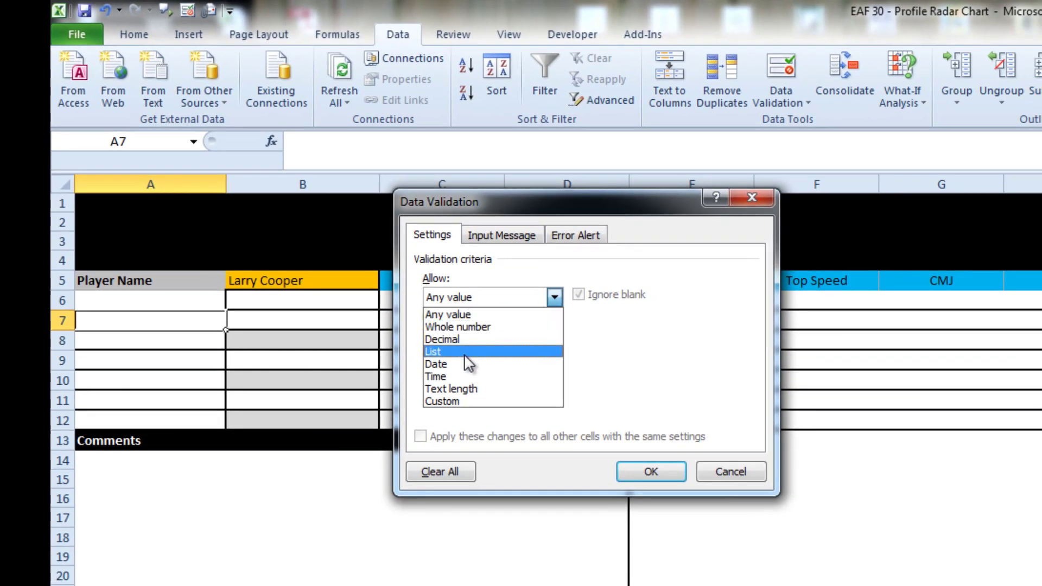
left_click(467, 352)
left_click(450, 374)
type("Test1")
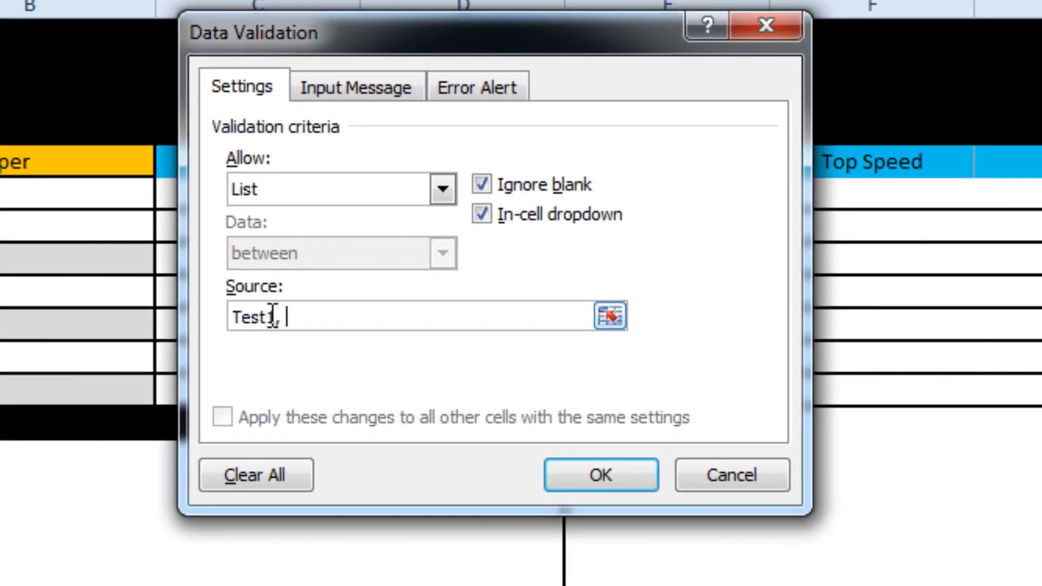
type(", Test 2")
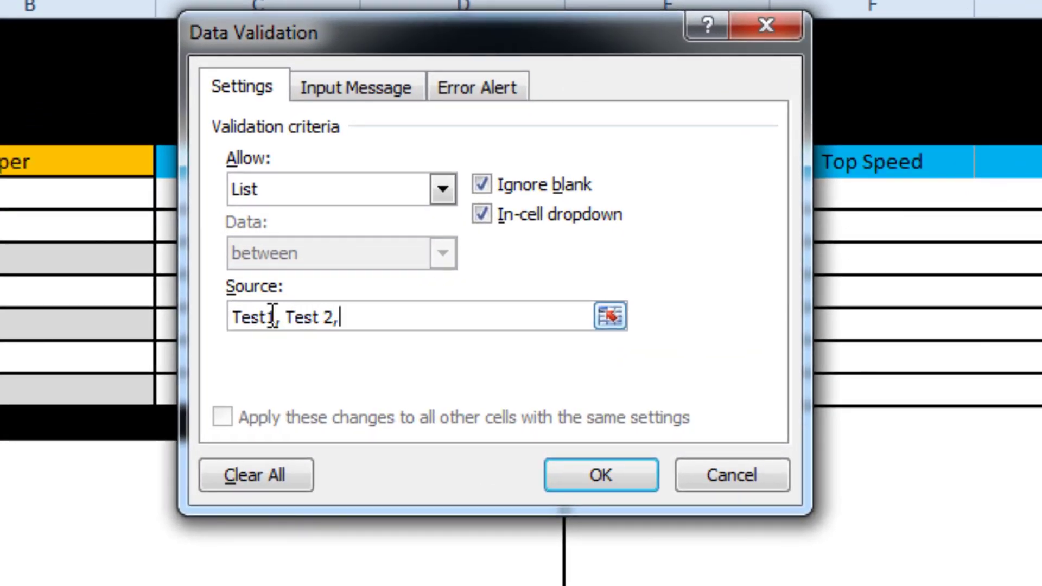
key("BackSpace")
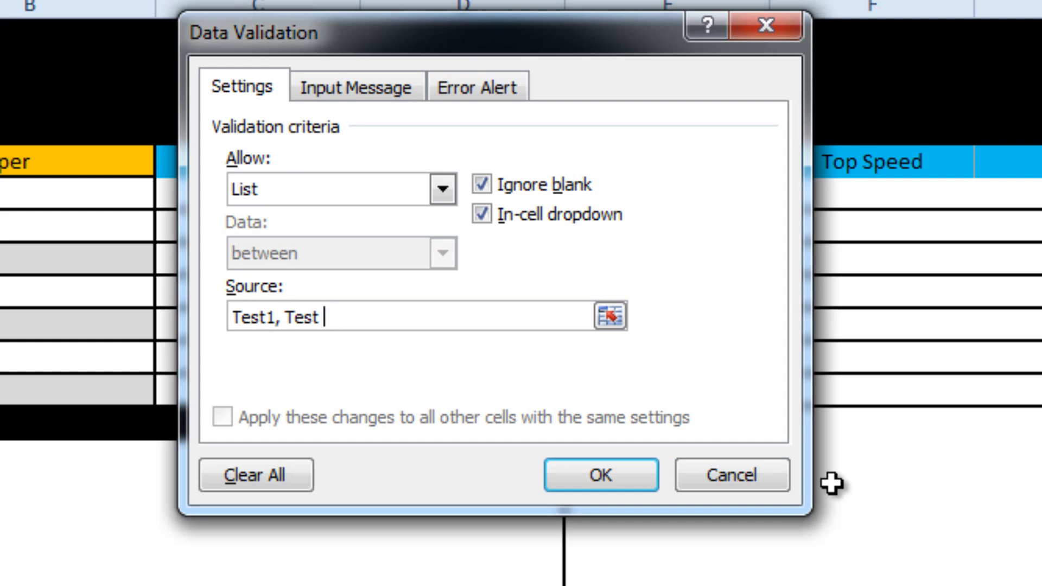
type(", Test3, Te")
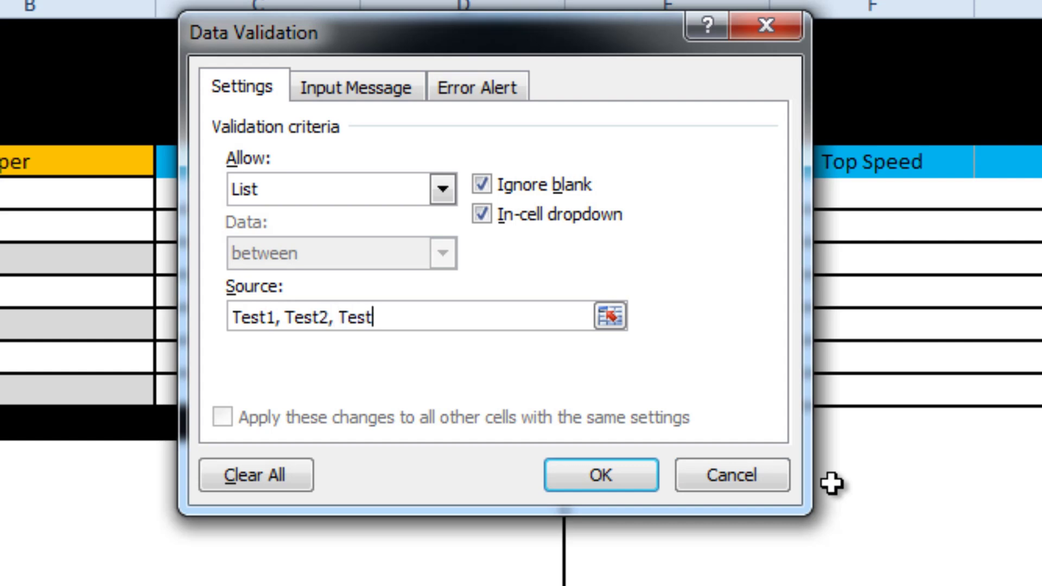
type("st4, ")
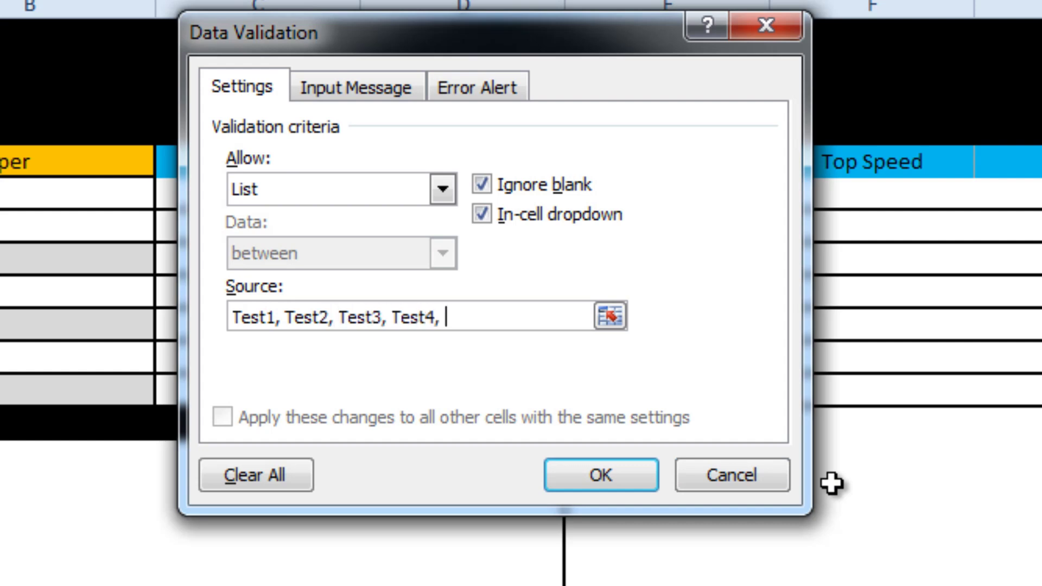
type("test5")
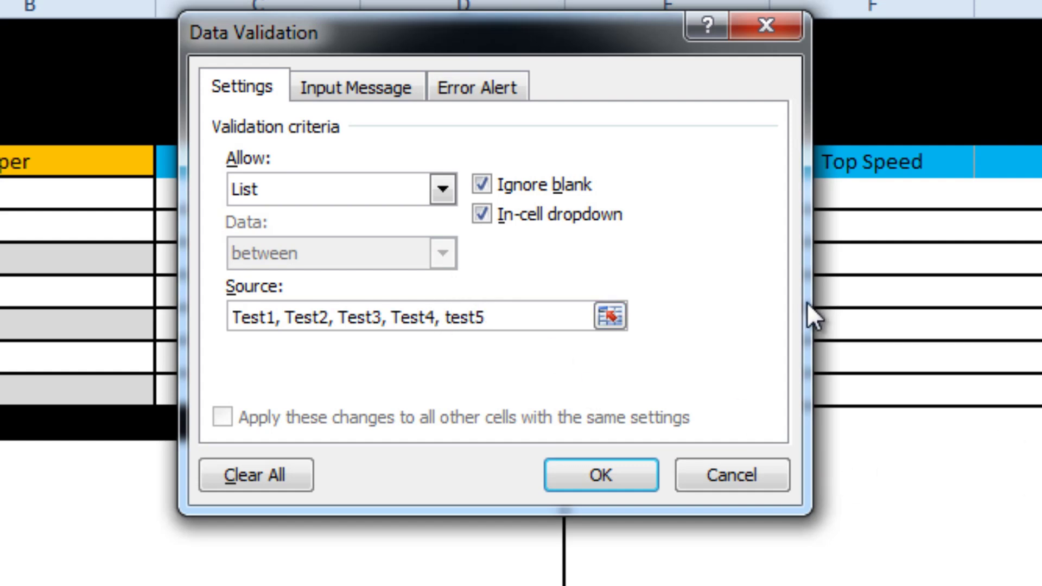
key("BackSpace")
type("T")
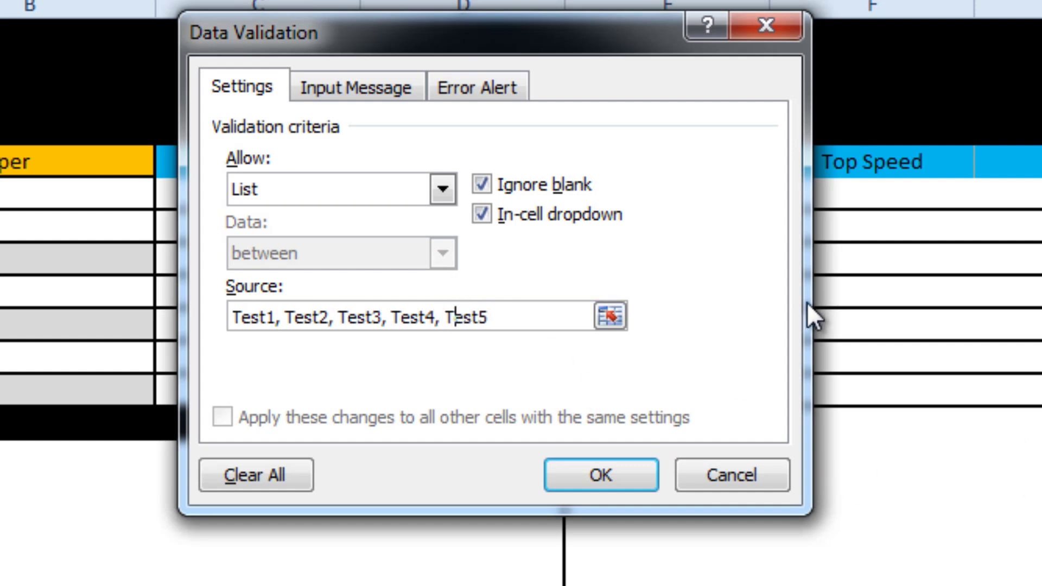
left_click(634, 476)
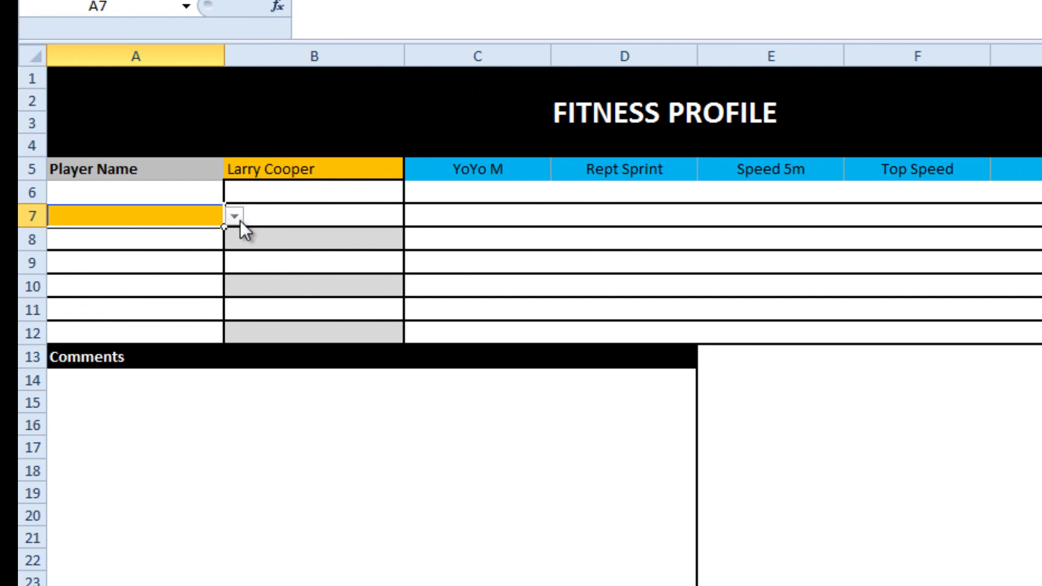
Step: Set A7 to Test1 and copy it into A9 and A11
left_click(234, 216)
left_click(179, 236)
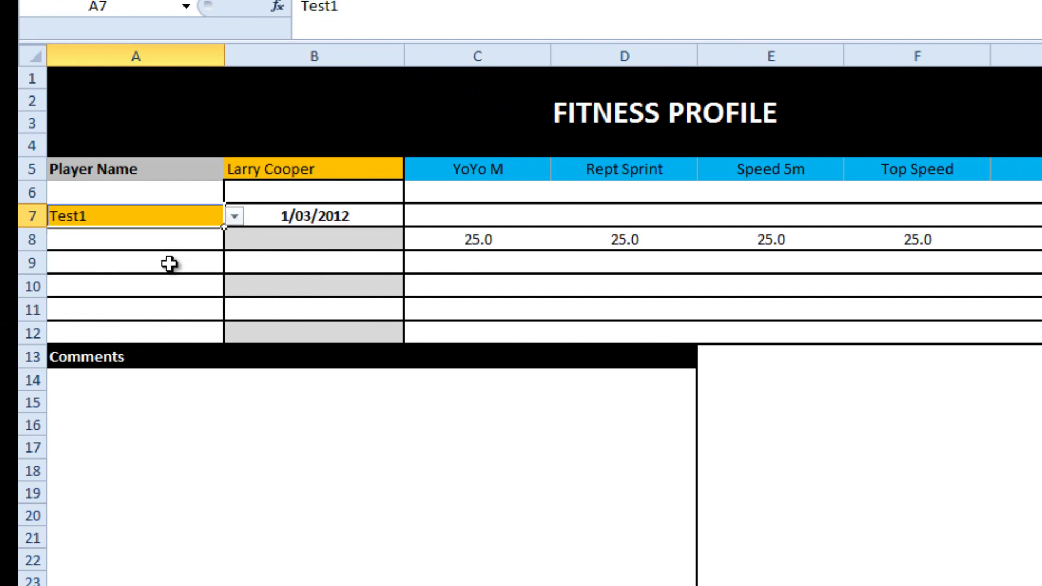
left_click(169, 264)
left_click(188, 217)
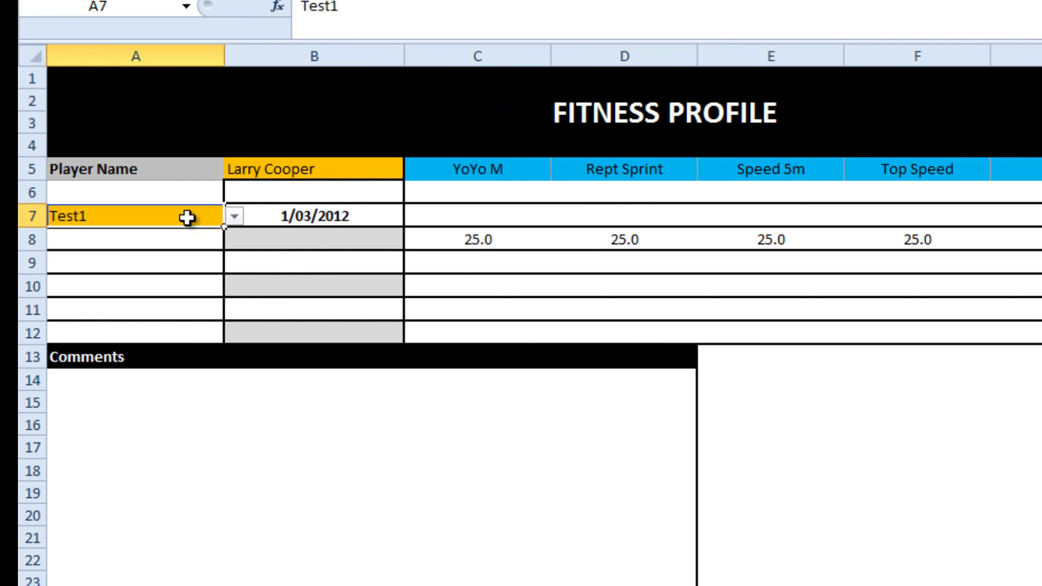
key("ctrl+c")
left_click(174, 261)
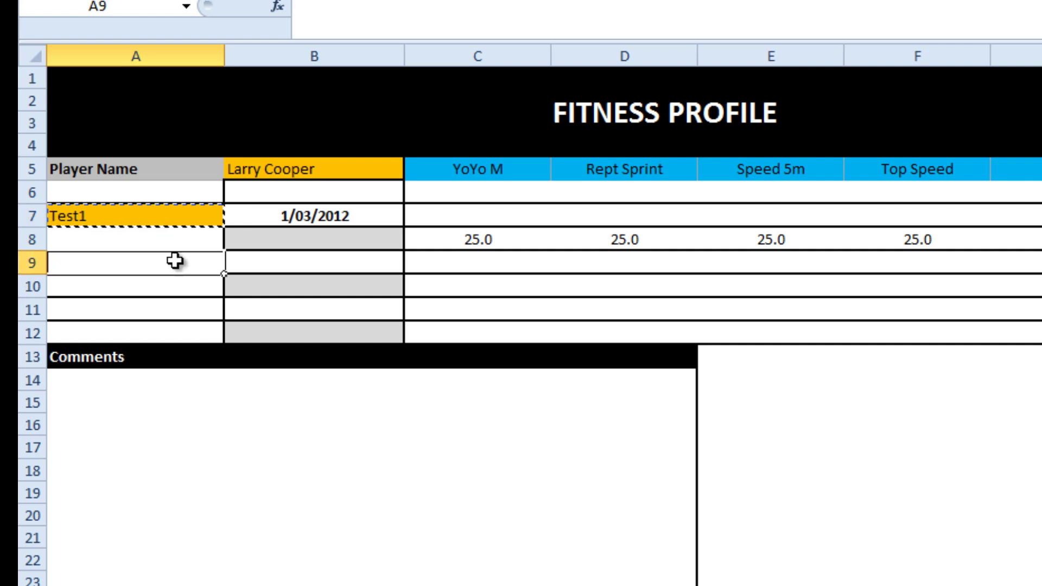
key("ctrl+v")
left_click(106, 308)
key("ctrl+v")
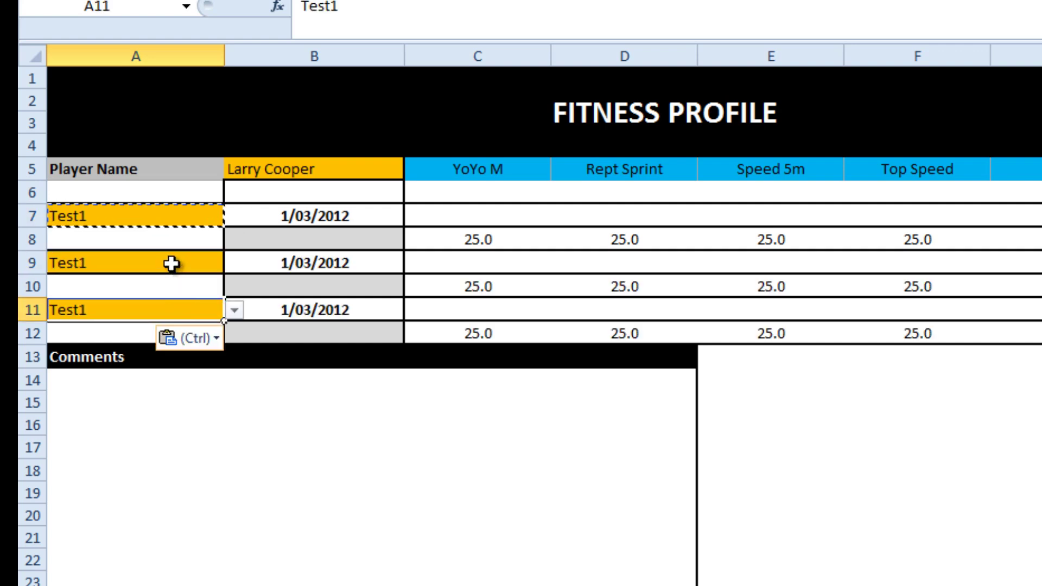
Step: Switch A9 to Test2 and A11 to Test4, showing dates 4/05/2012 and 11/07/2012
left_click(171, 264)
left_click(234, 264)
left_click(142, 297)
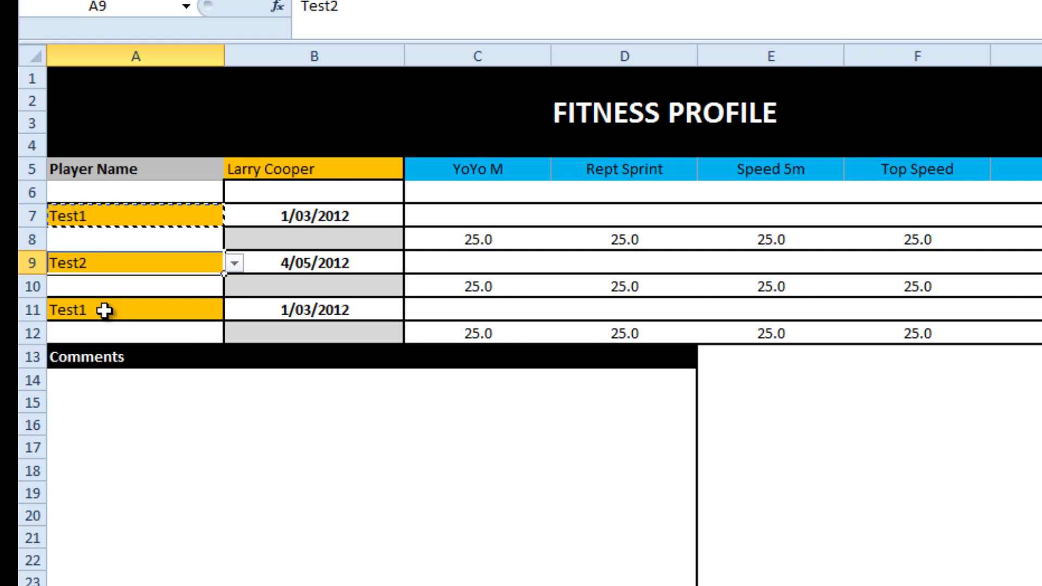
left_click(104, 310)
left_click(234, 310)
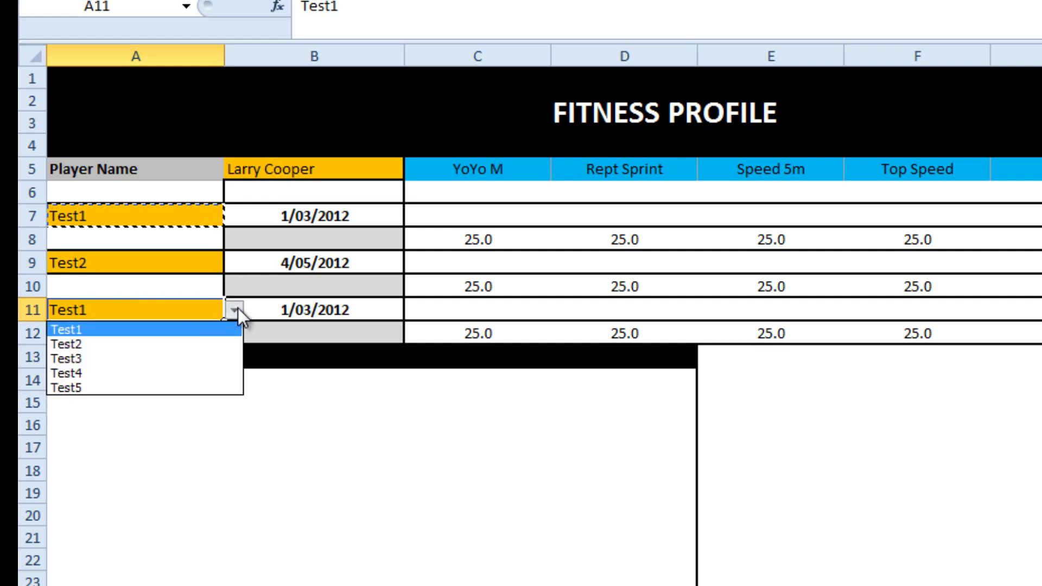
left_click(160, 373)
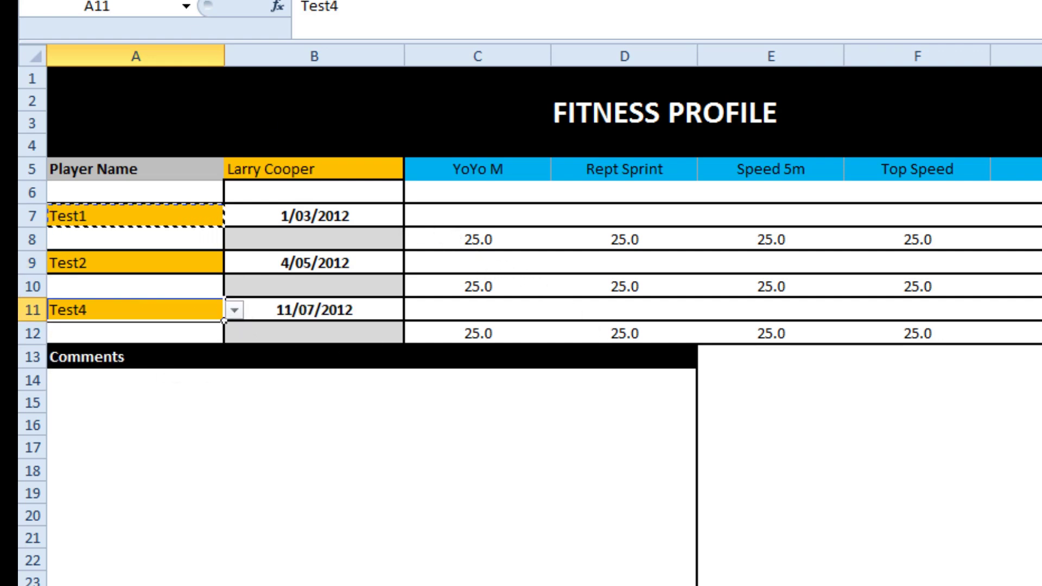
left_click(275, 211)
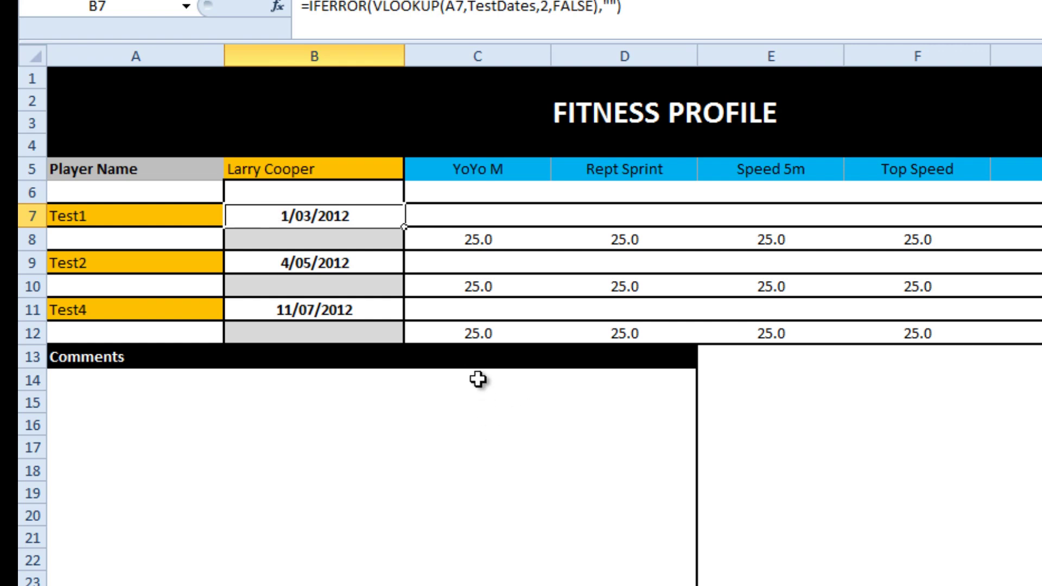
Step: Clear the date cells B7, B9 and B11 beside Test1, Test2 and Test4
key("Delete")
left_click(384, 262)
key("Delete")
left_click(376, 317)
key("Delete")
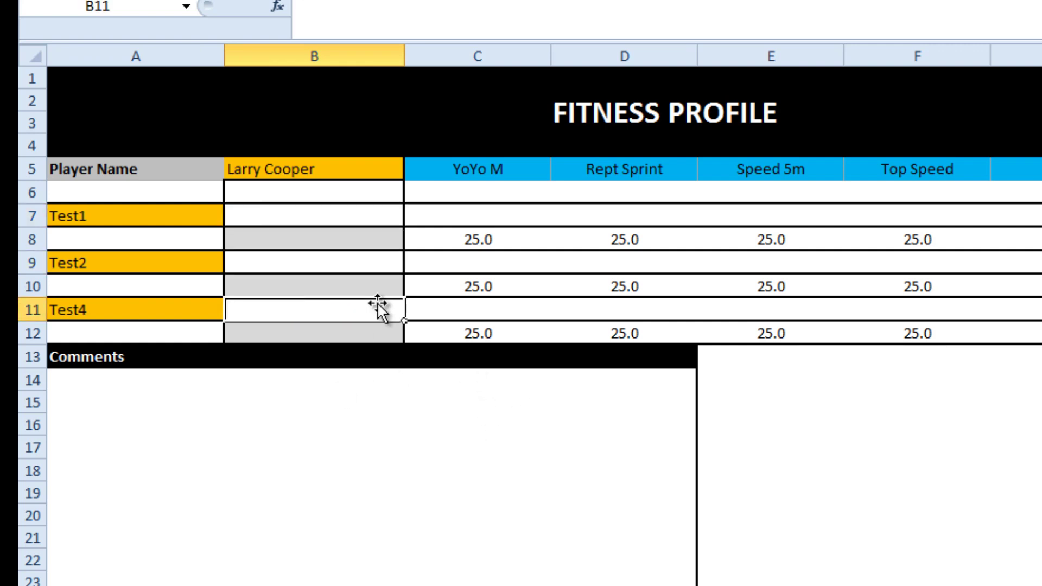
left_click(342, 212)
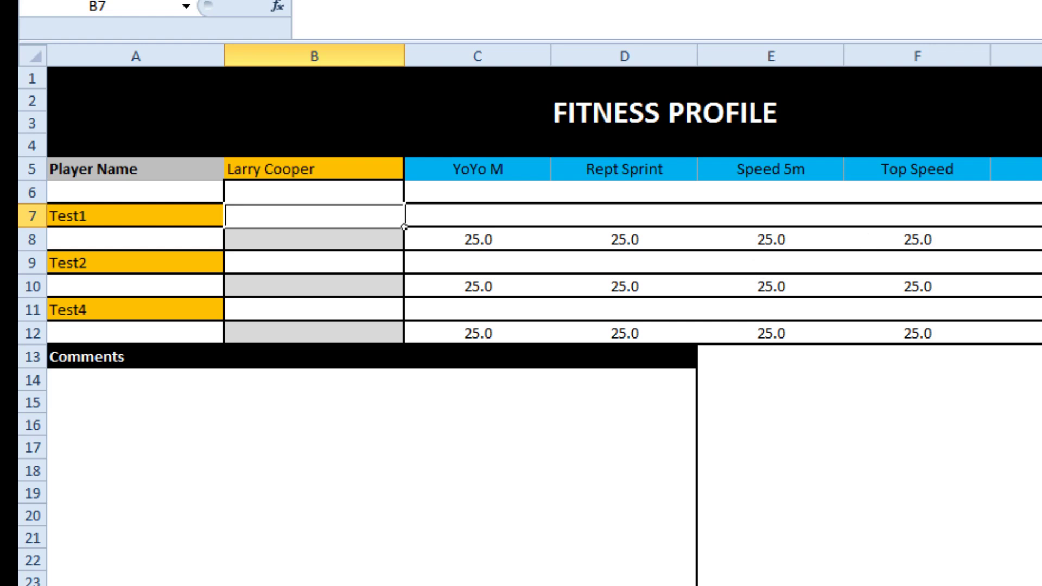
Step: Trace the Test1 date to the Test Dates table and review the Data sheet dates
key("ctrl+Page_Down")
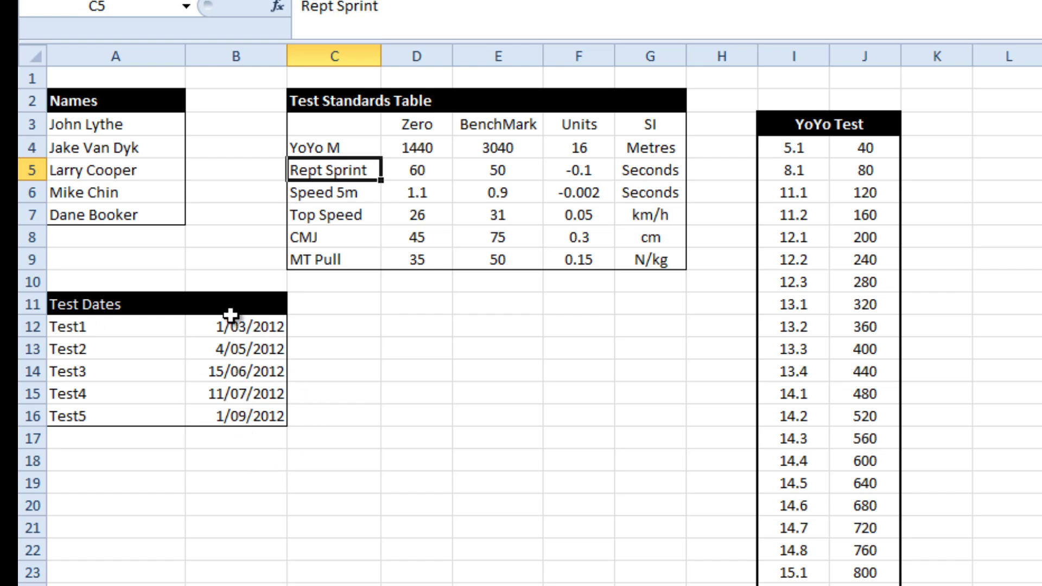
left_click(239, 328)
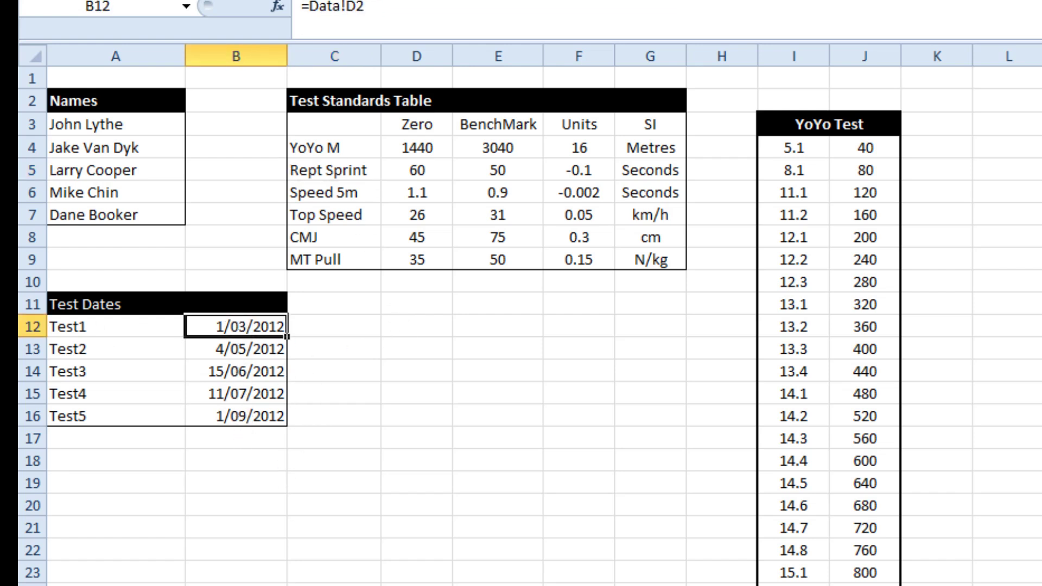
key("ctrl+bracketleft")
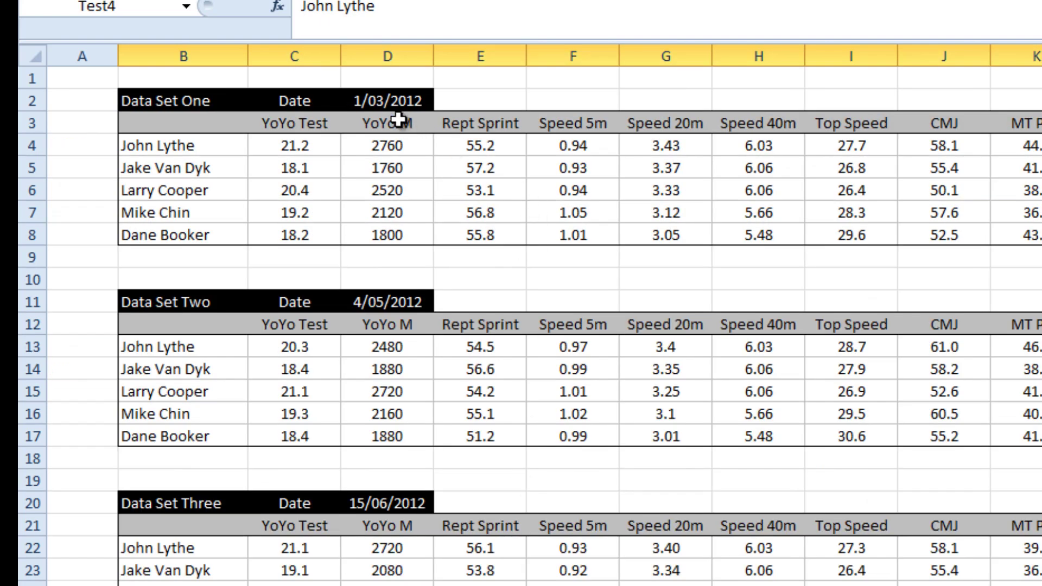
left_click(400, 294)
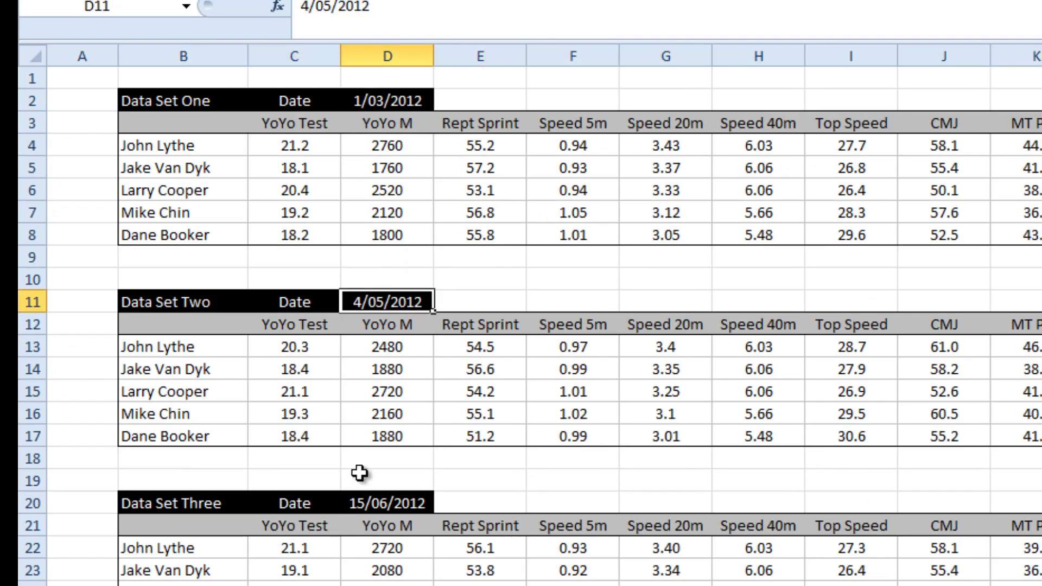
left_click(376, 497)
left_click(385, 585)
key("ctrl+Page_Down")
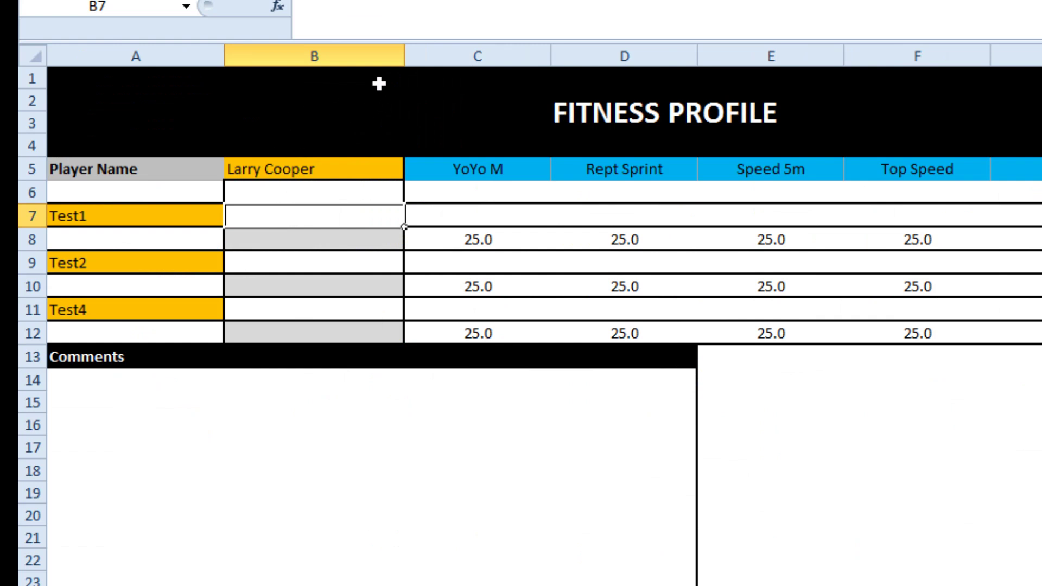
Step: Enter =IFERROR(VLOOKUP(A7,TestDates,2,FALSE),"") in B7, showing 1/03/2012, and copy it
type("=iferror(")
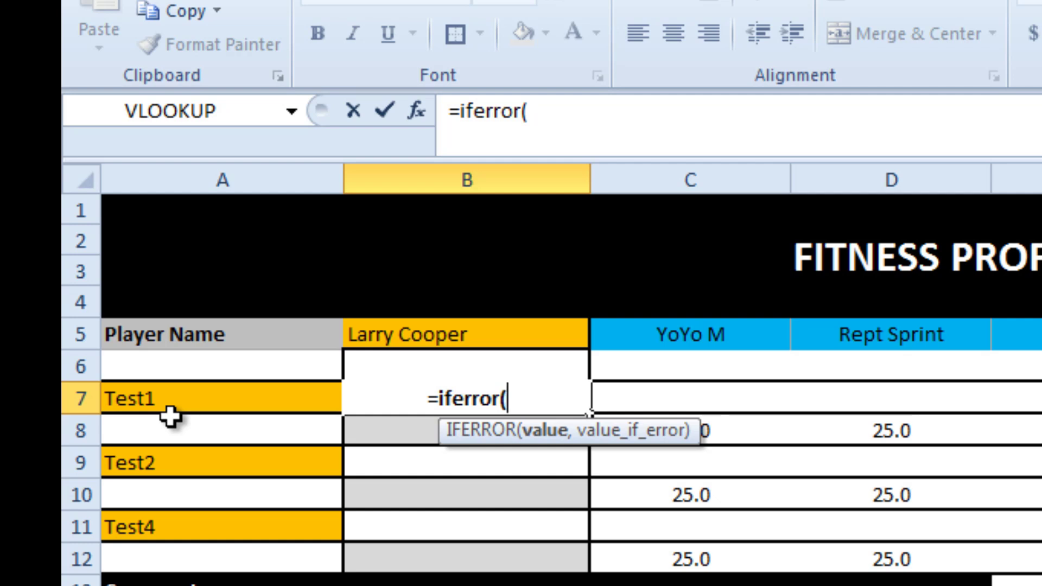
type("vlookup(")
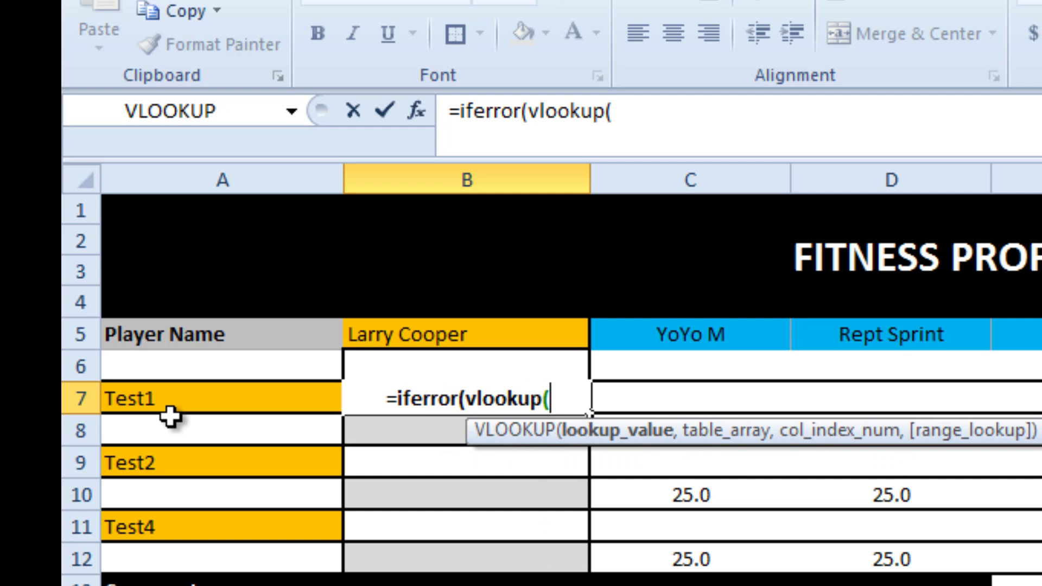
left_click(183, 391)
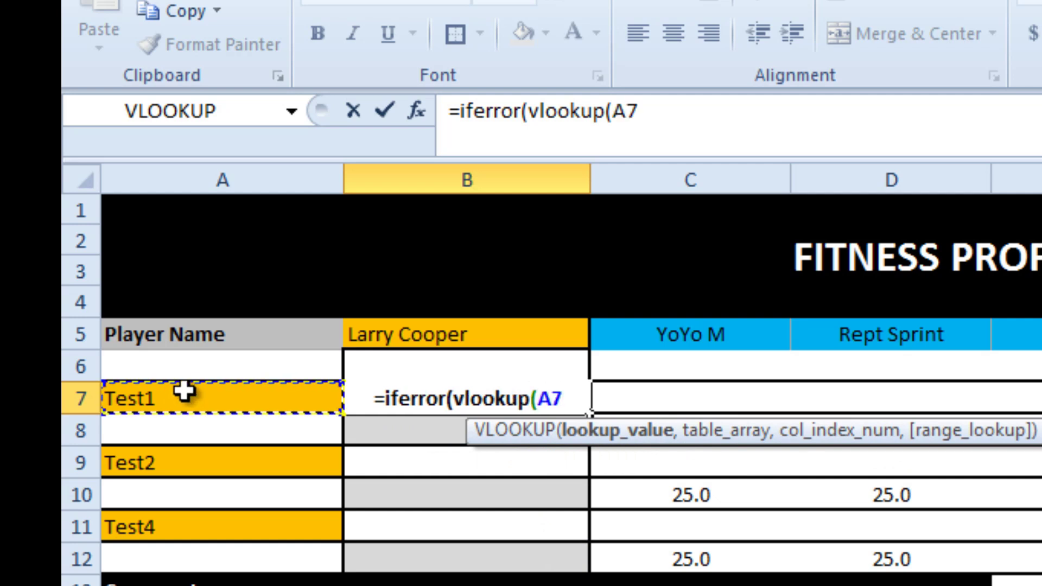
type(",")
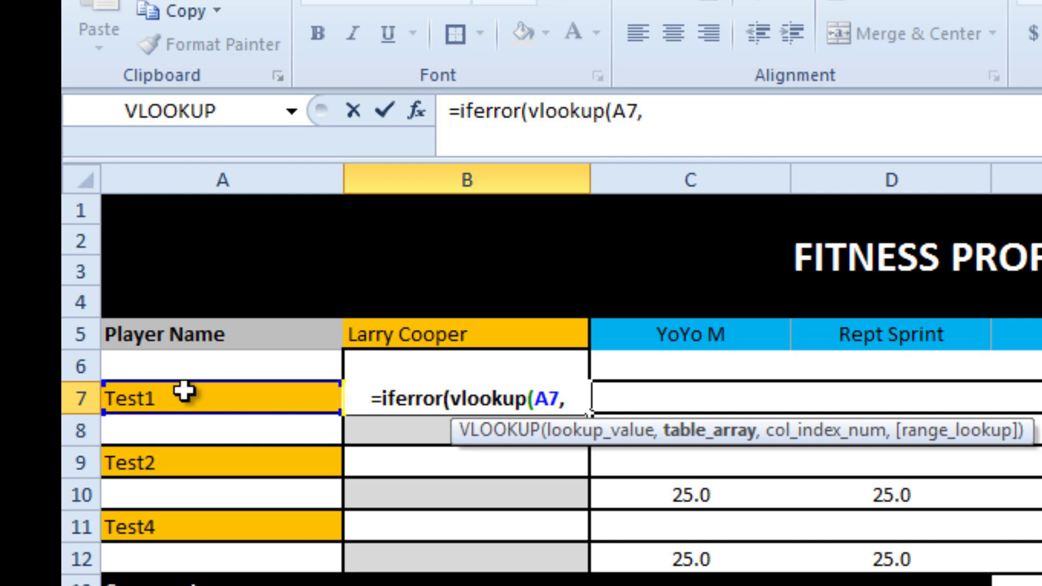
key("F3")
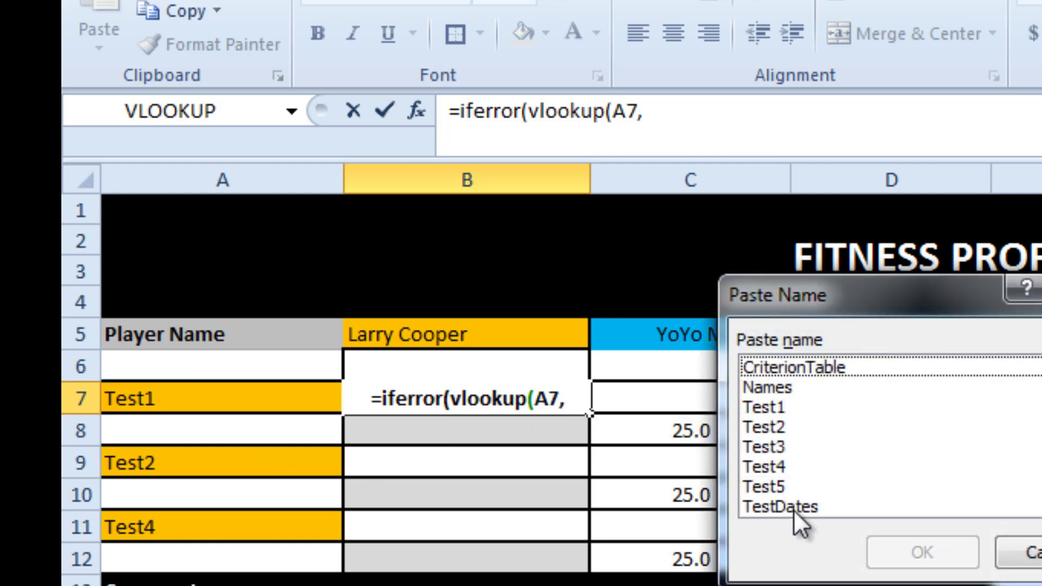
double_click(793, 509)
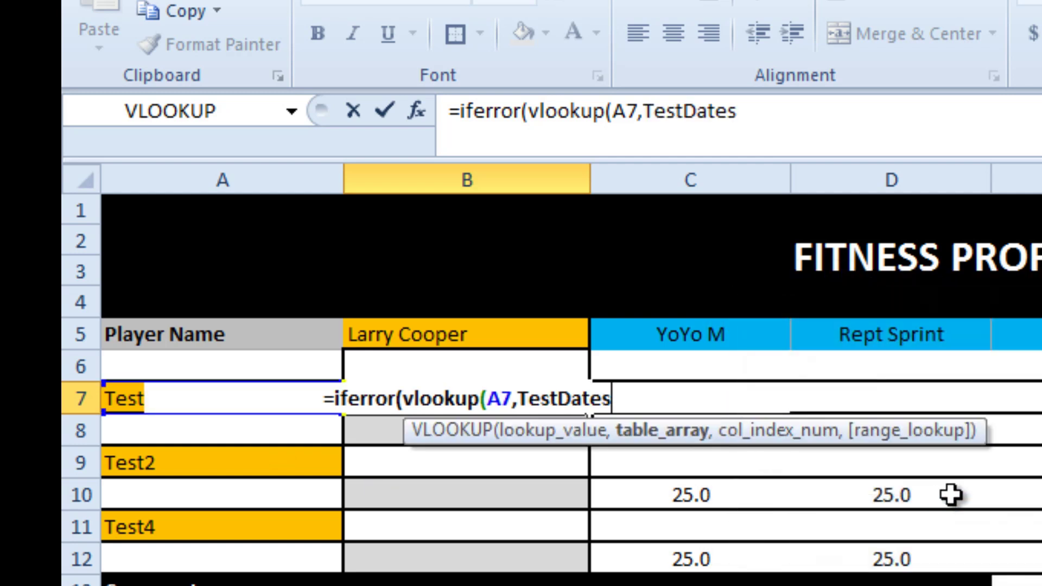
type(",2,false")
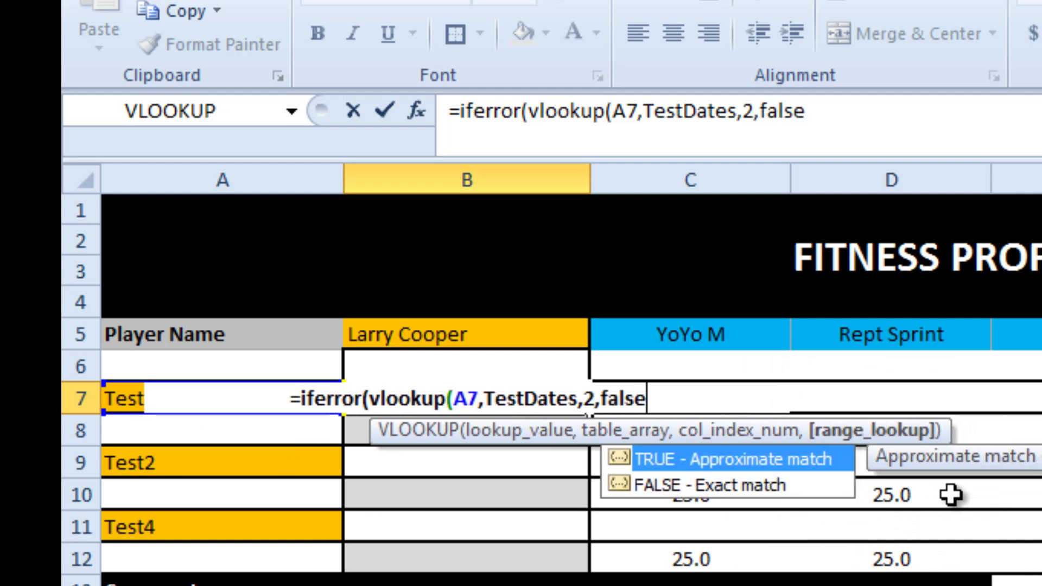
type("),")
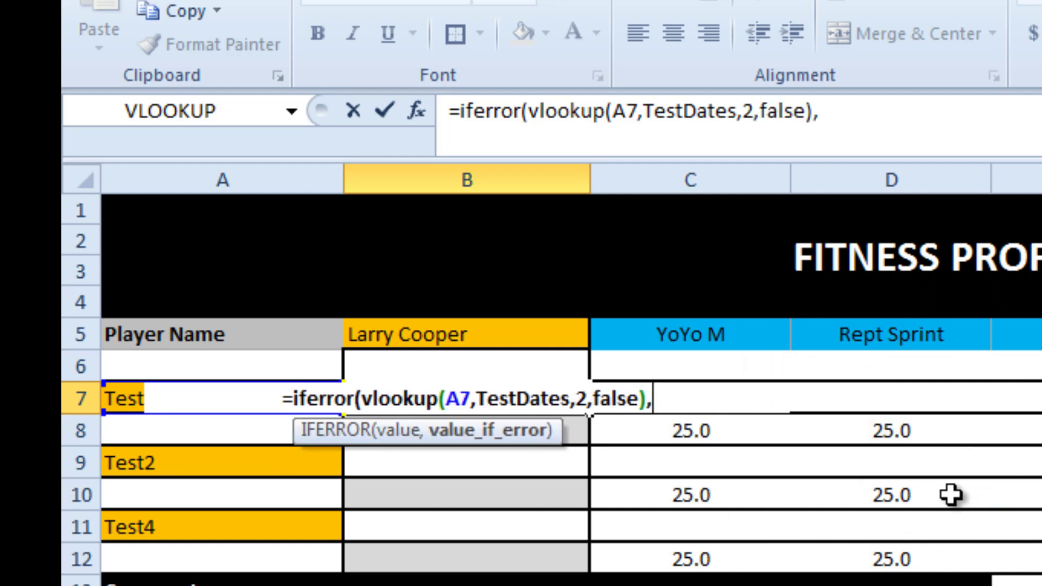
type("\"\")")
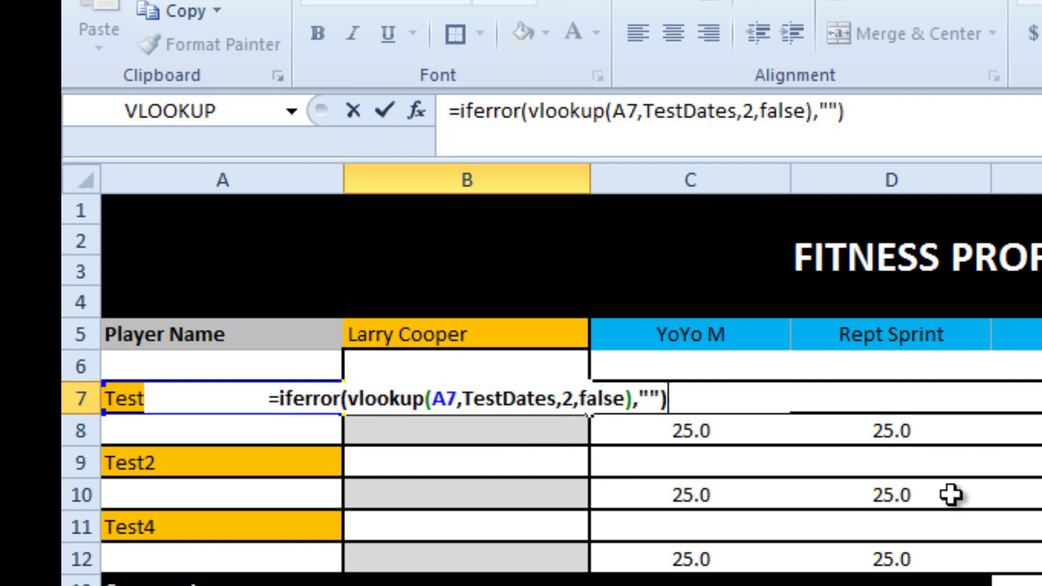
key("Return")
left_click(545, 395)
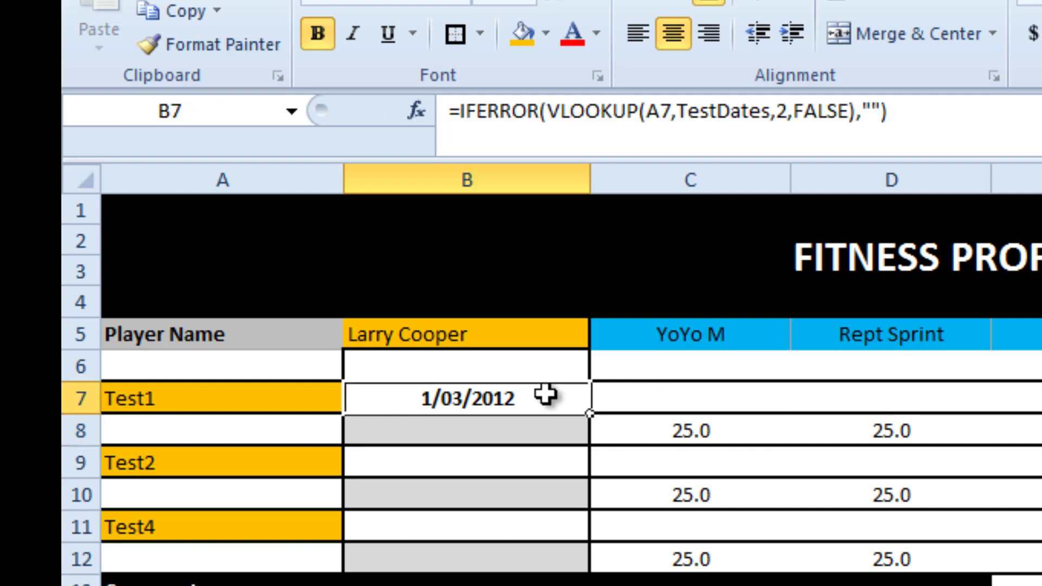
key("ctrl+c")
Step: Paste B7's date lookup formula into B9 and B11
left_click(439, 463)
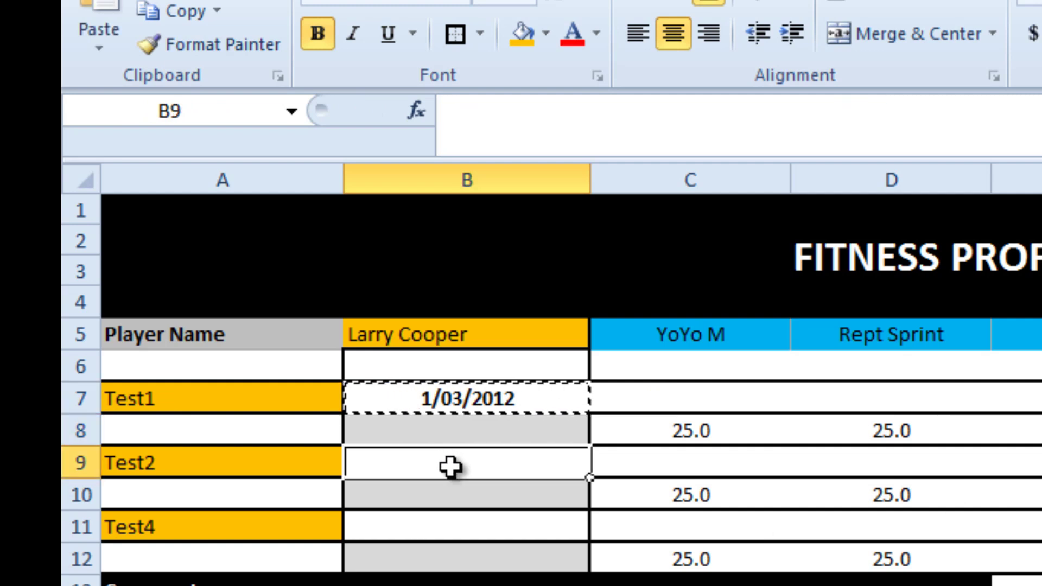
key("ctrl+v")
left_click(477, 530)
key("ctrl+v")
key("Escape")
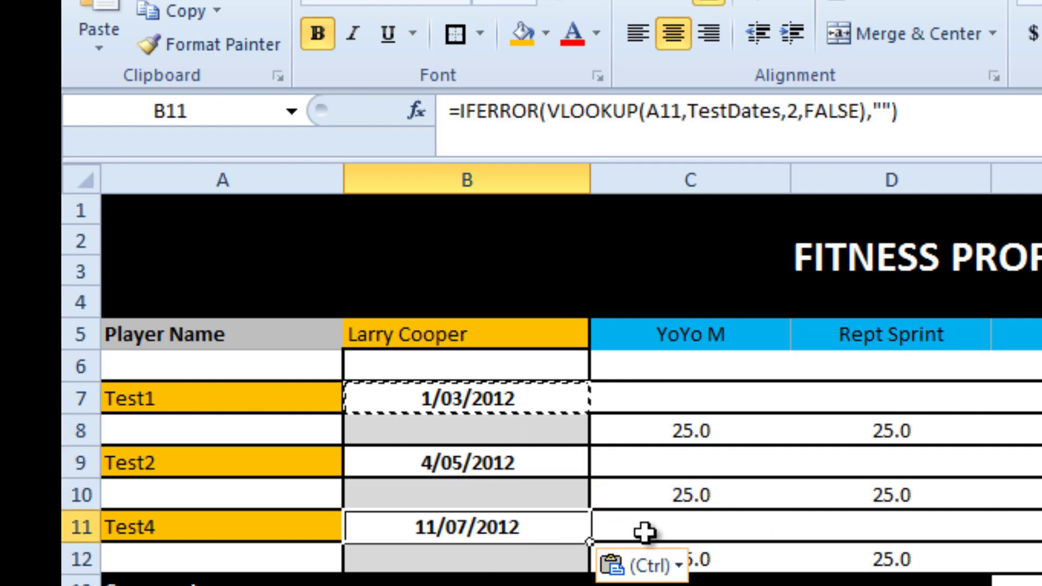
Step: Change row 11's test to Test3, showing 15/06/2012
left_click(232, 527)
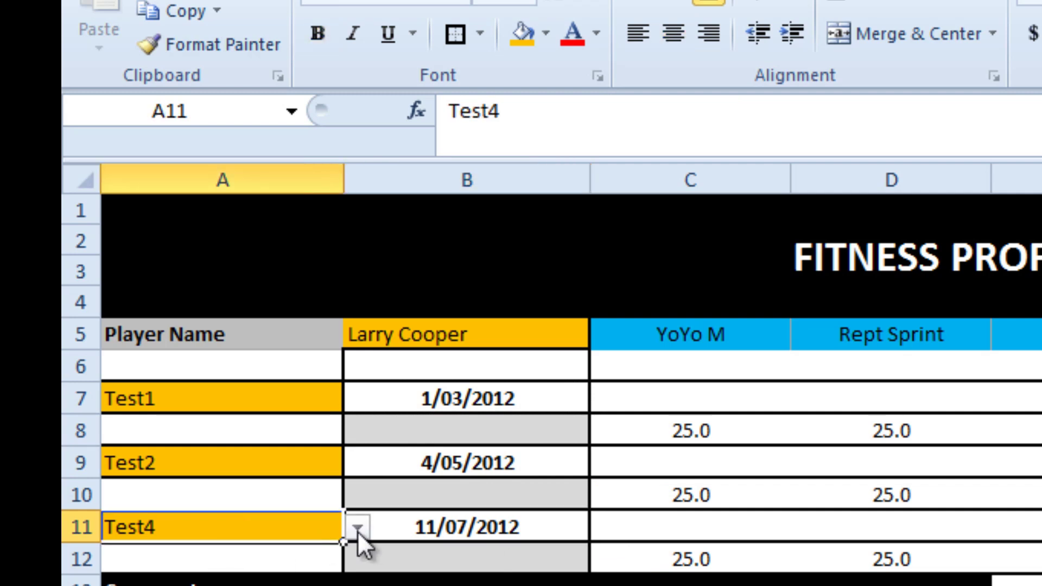
left_click(357, 528)
left_click(163, 584)
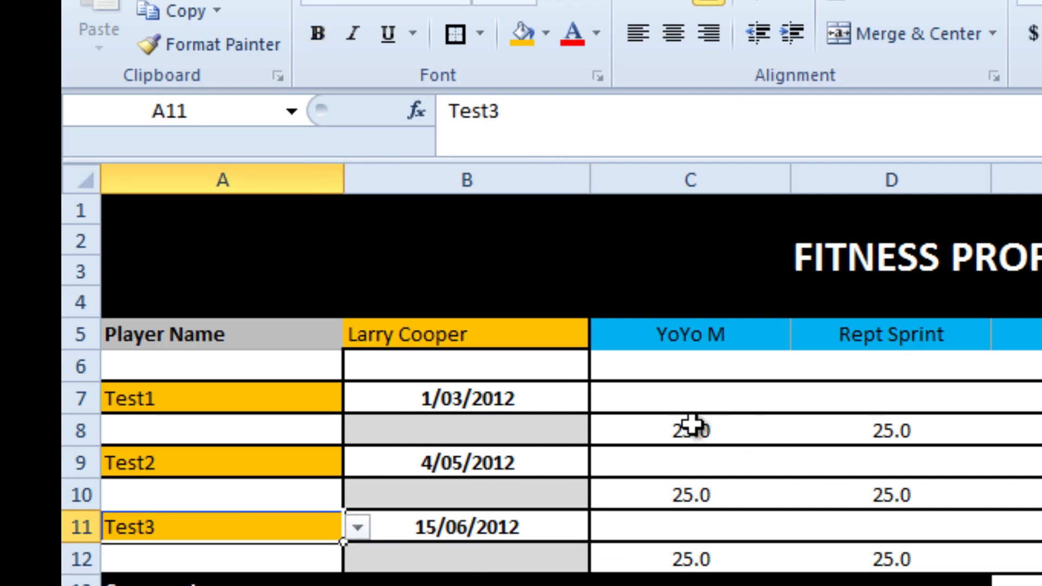
left_click(681, 393)
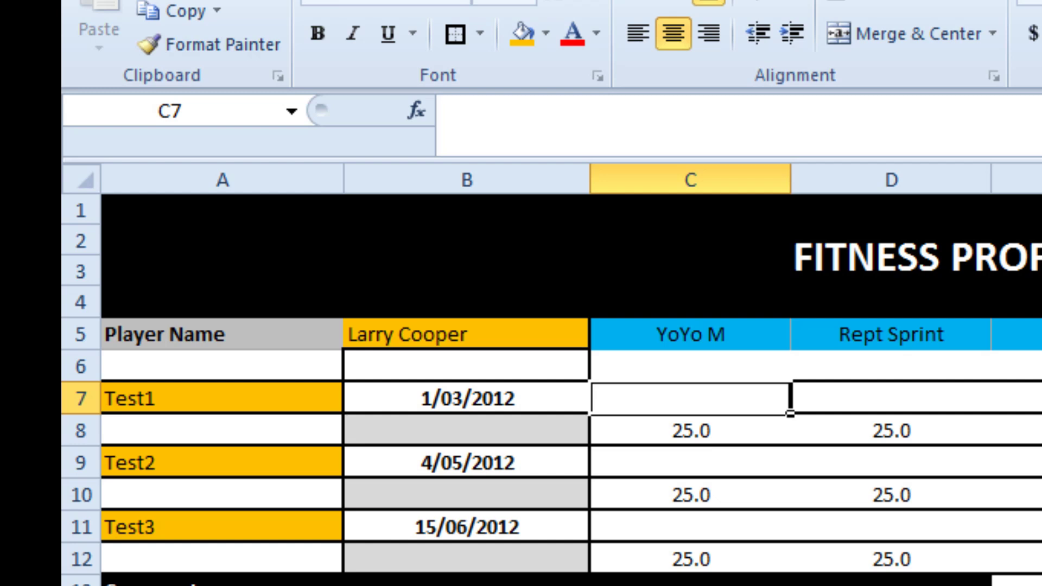
Step: Enter =VLOOKUP($B$5,Test1,3,FALSE) in C7 so it shows the YoYo M score 2520
left_click(530, 334)
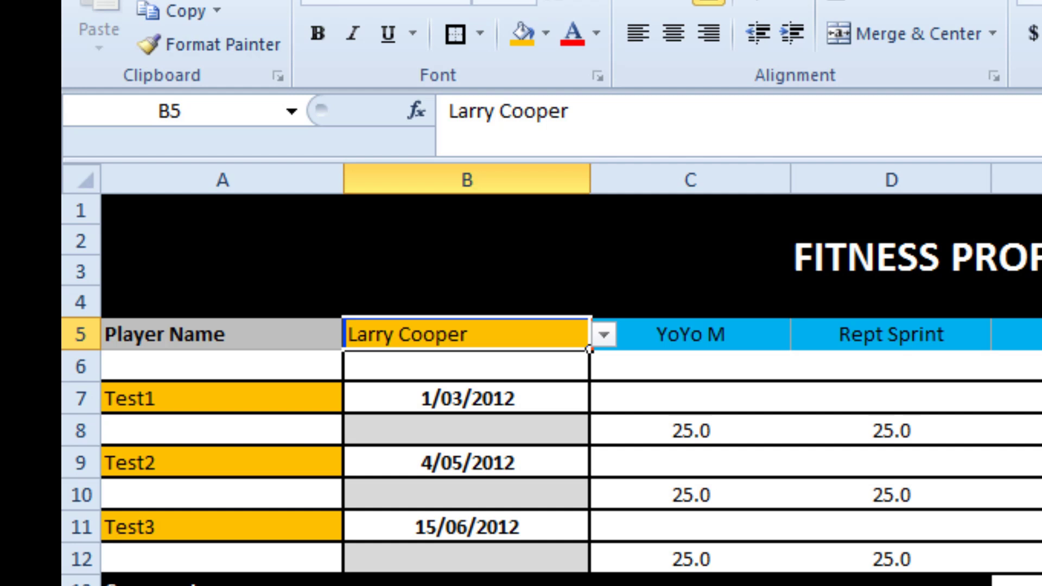
left_click(217, 396)
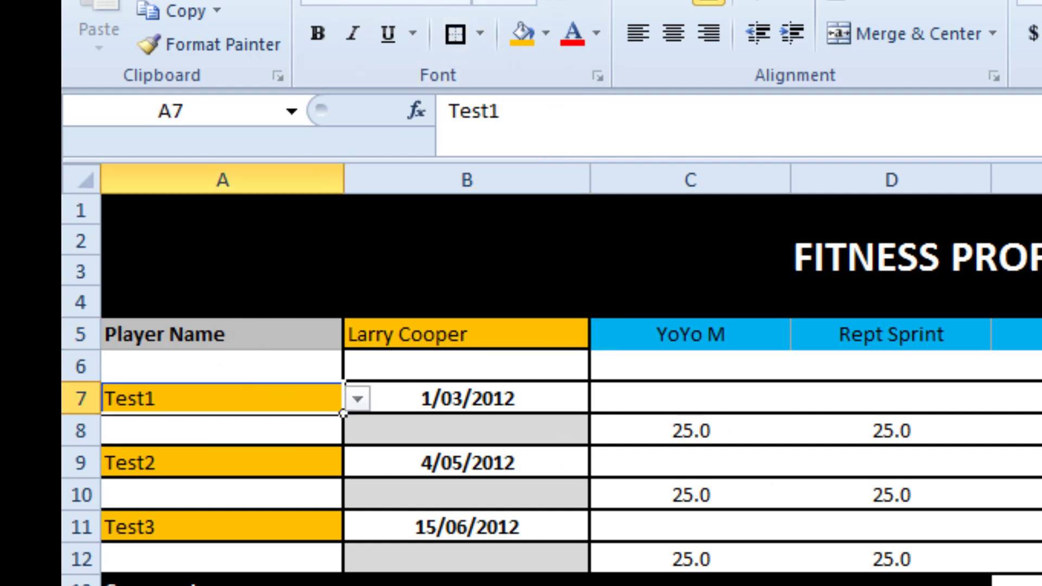
left_click(698, 400)
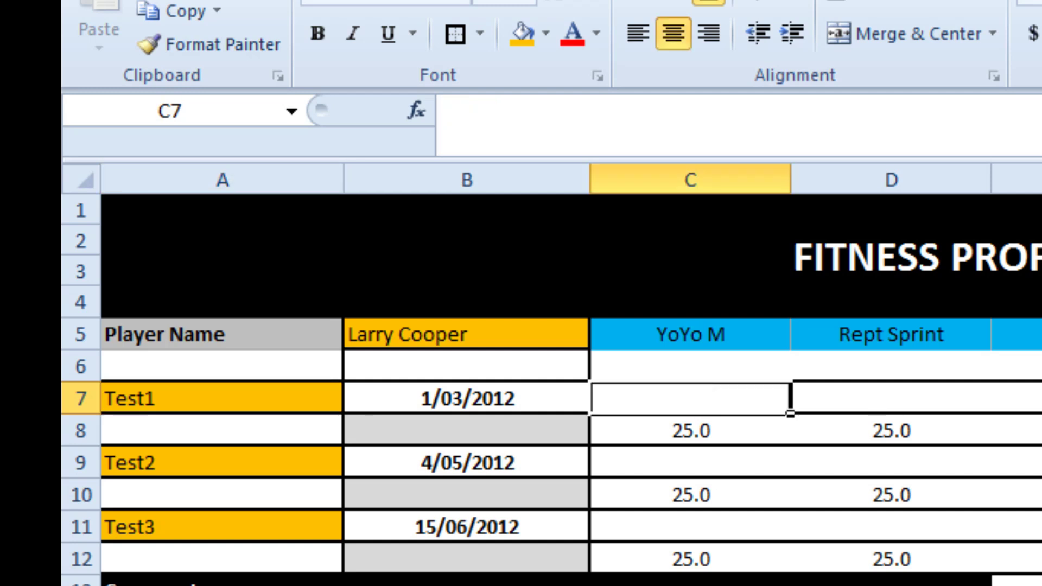
type("=")
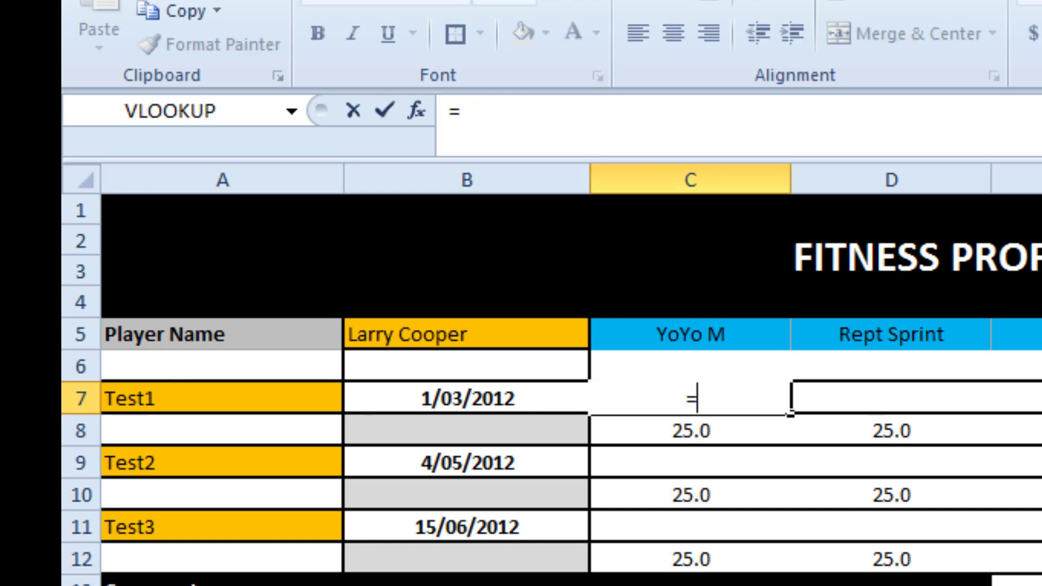
type("vlookup(")
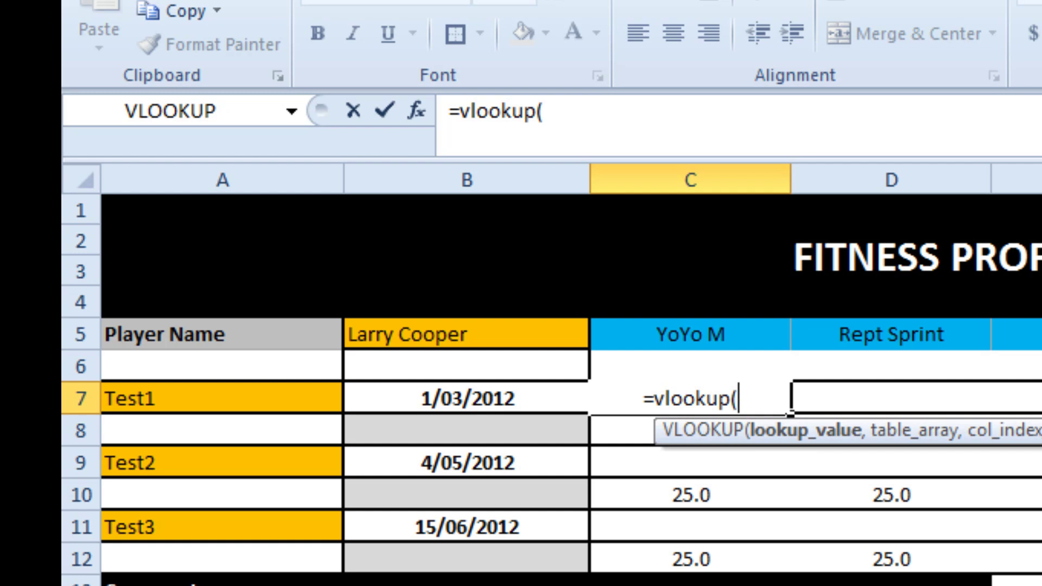
left_click(484, 341)
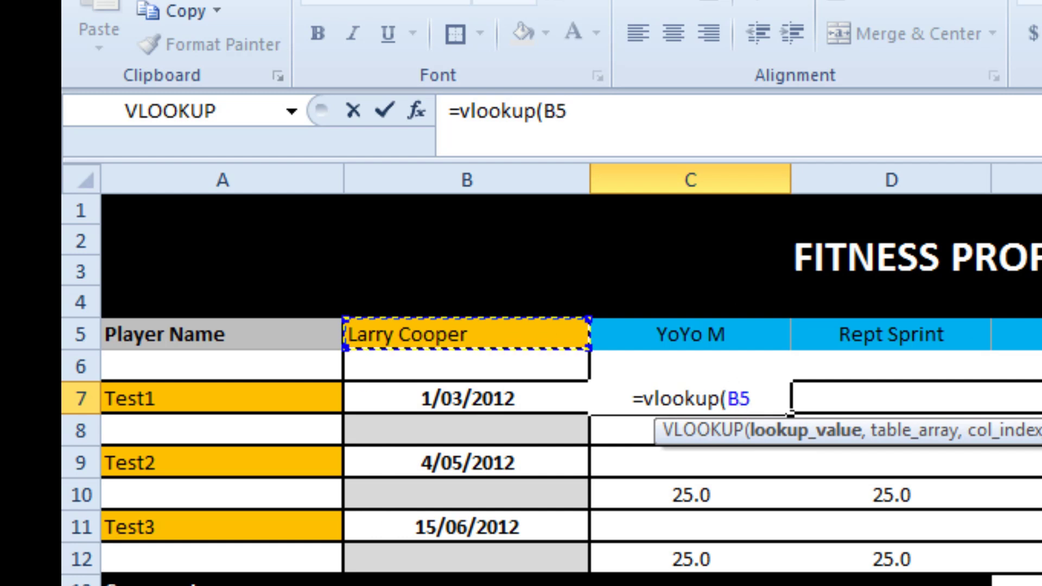
key("F4")
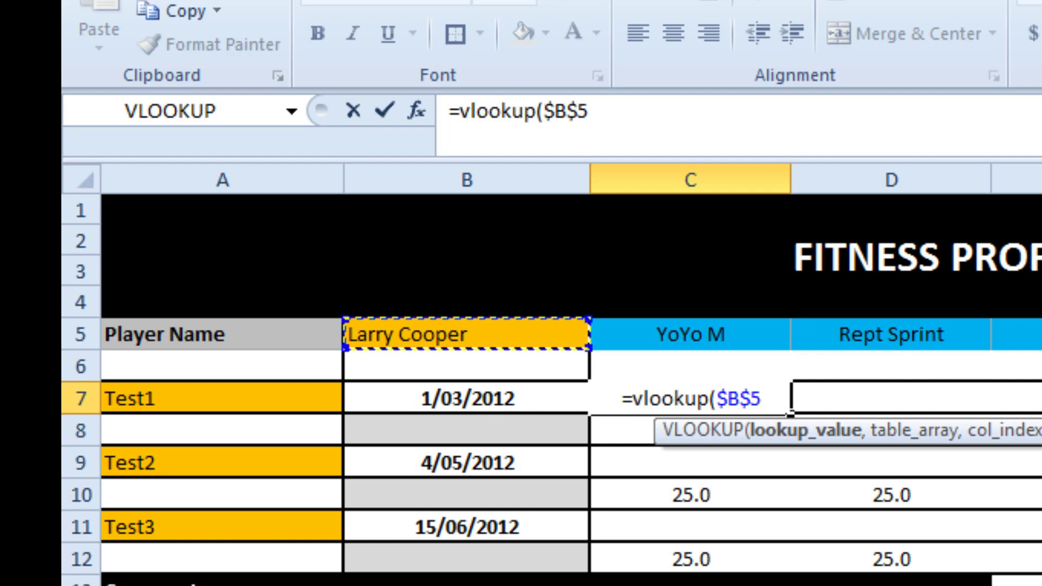
type(",")
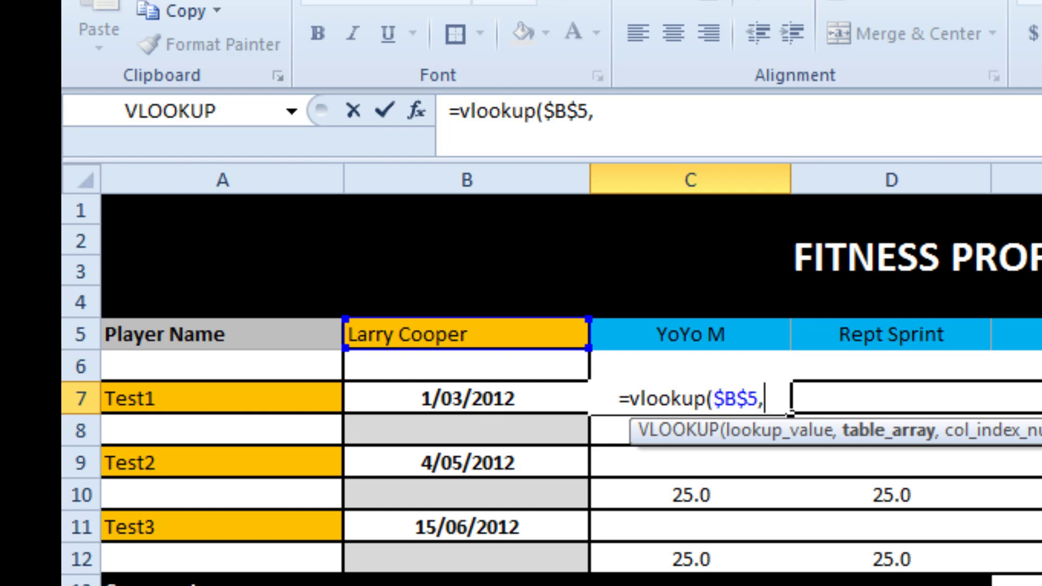
type("Tes")
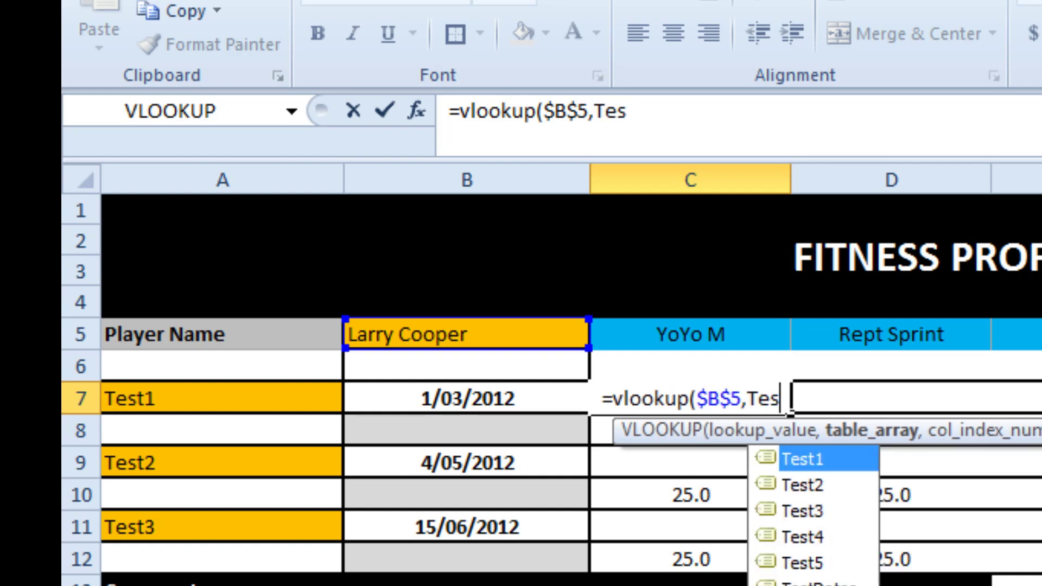
type("t1,")
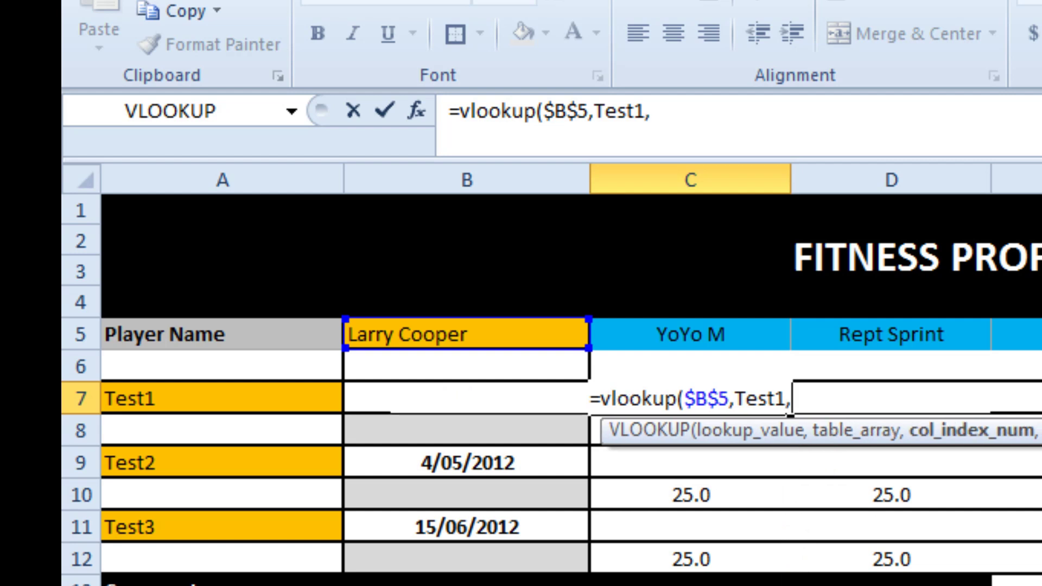
type("3,")
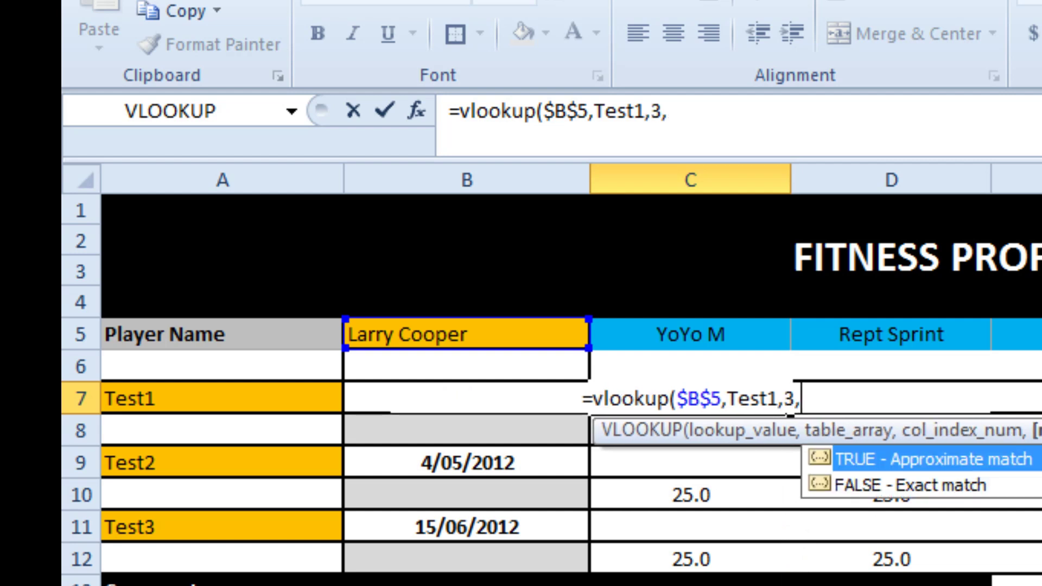
type("false)")
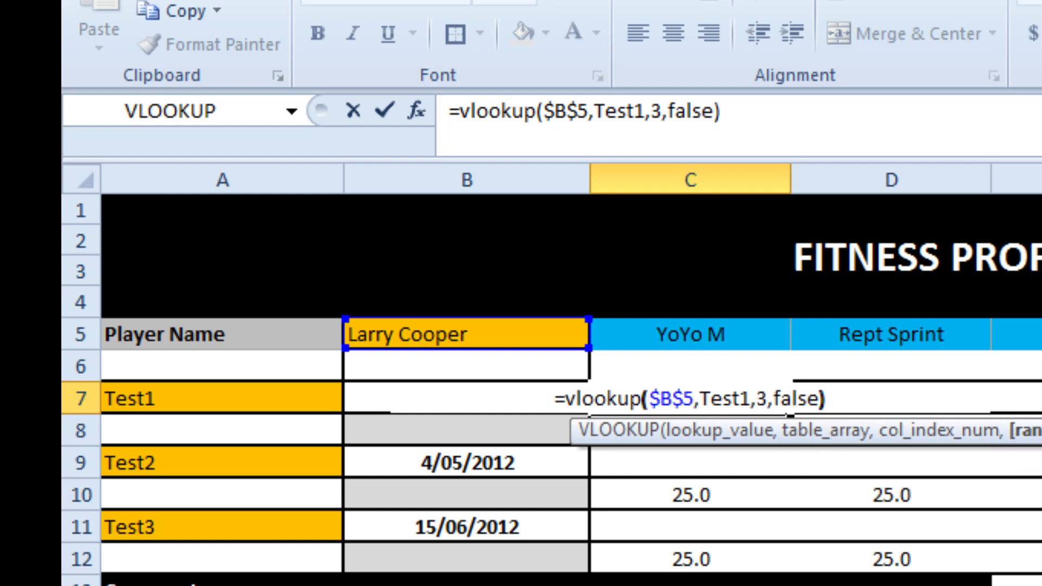
key("Return")
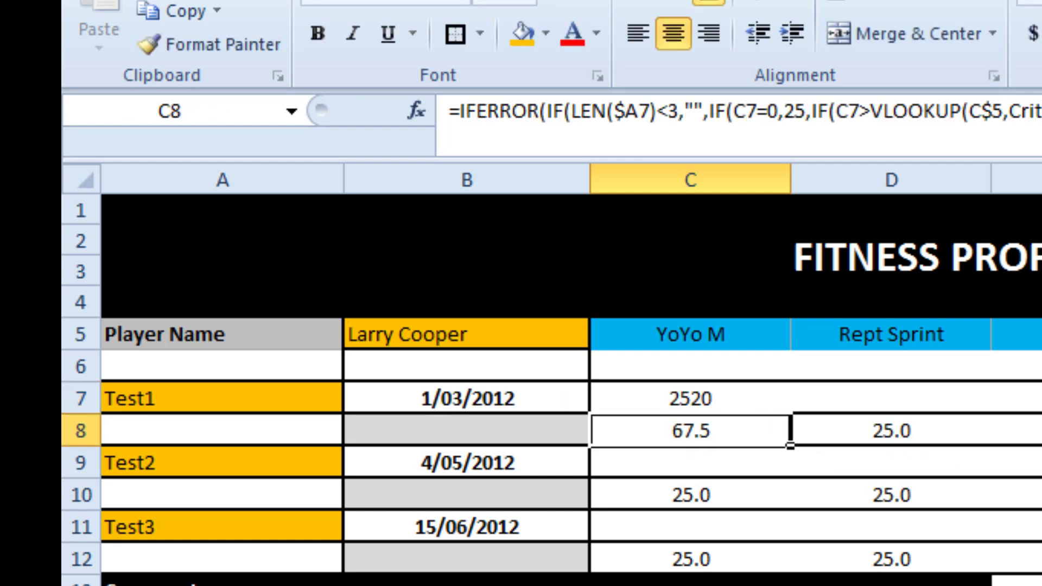
left_click(690, 398)
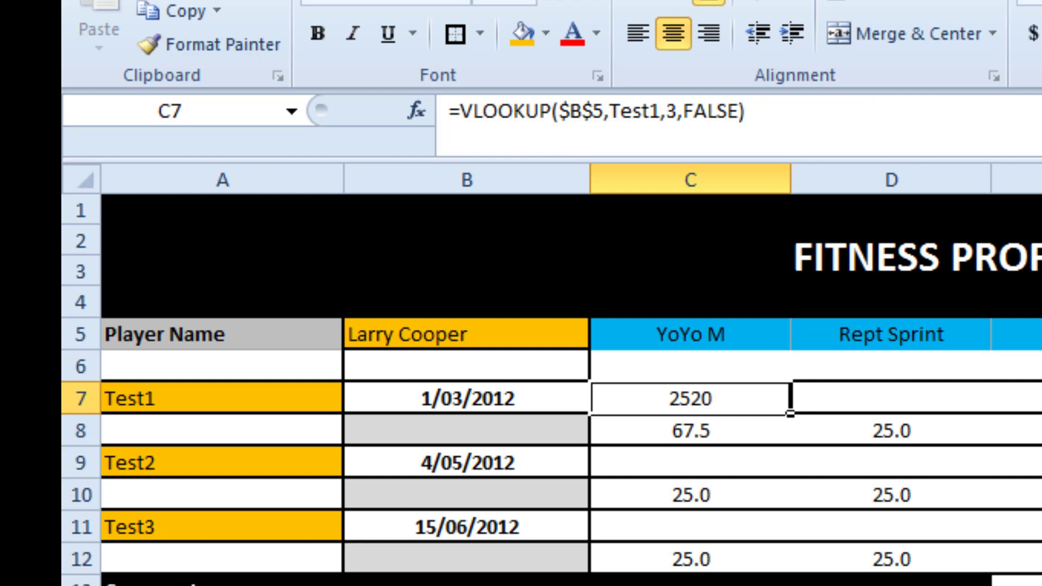
left_click(302, 396)
left_click(356, 399)
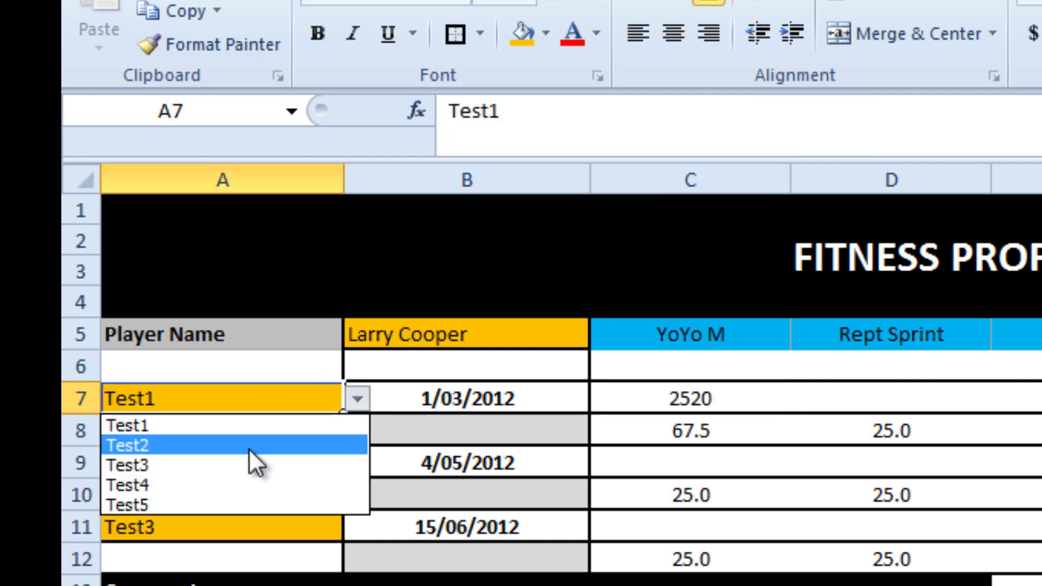
left_click(249, 446)
left_click(358, 402)
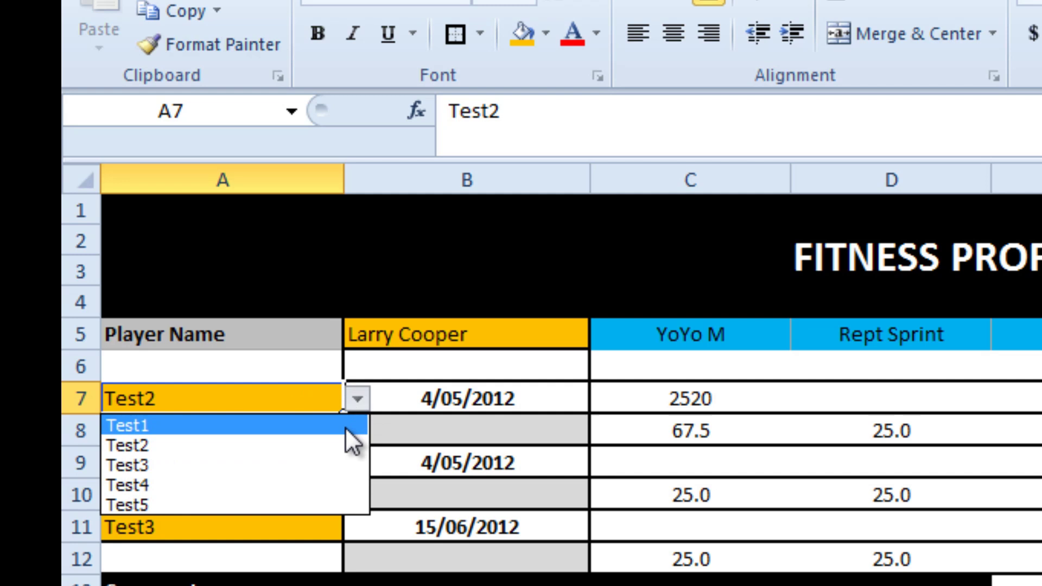
left_click(340, 428)
left_click(656, 391)
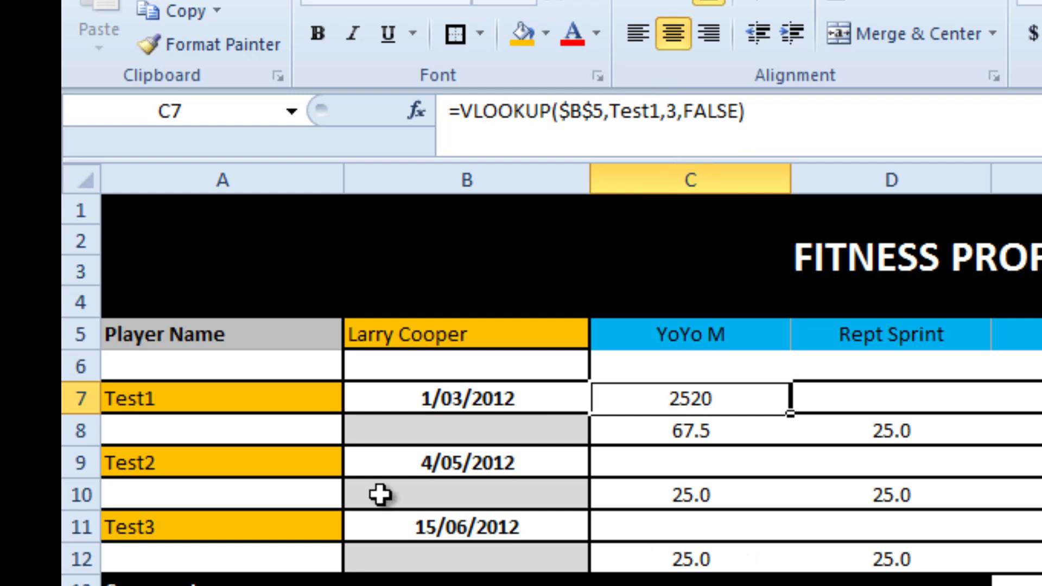
left_click(236, 394)
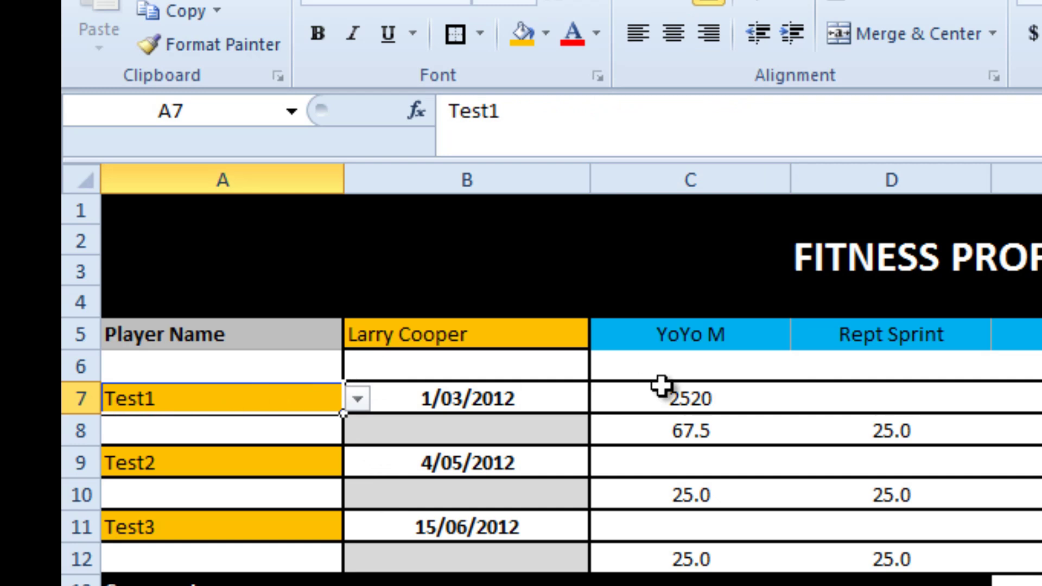
left_click(623, 400)
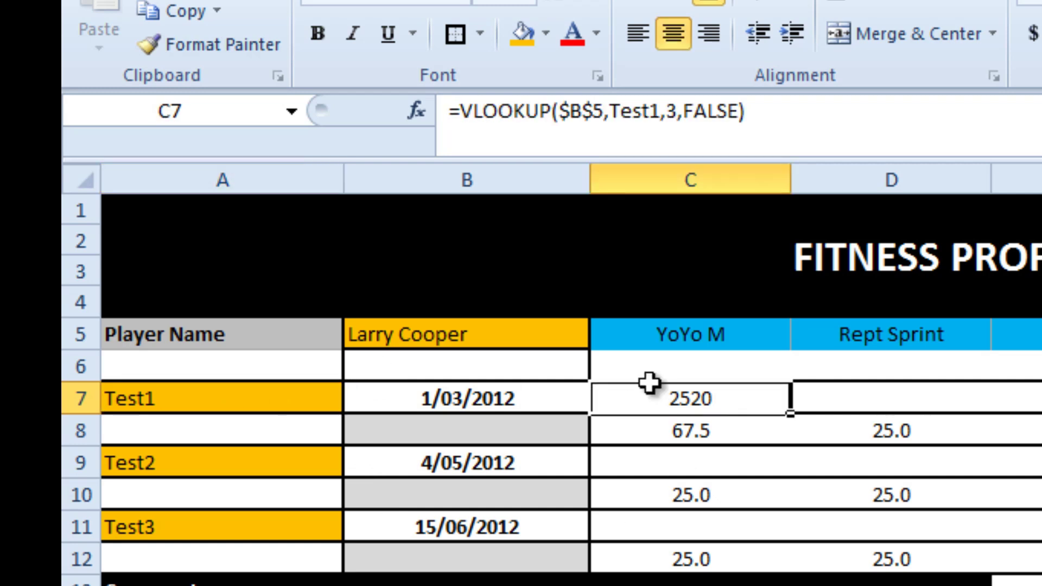
Step: Replace Test1 in C7's formula with indirect($A7)
left_click(658, 106)
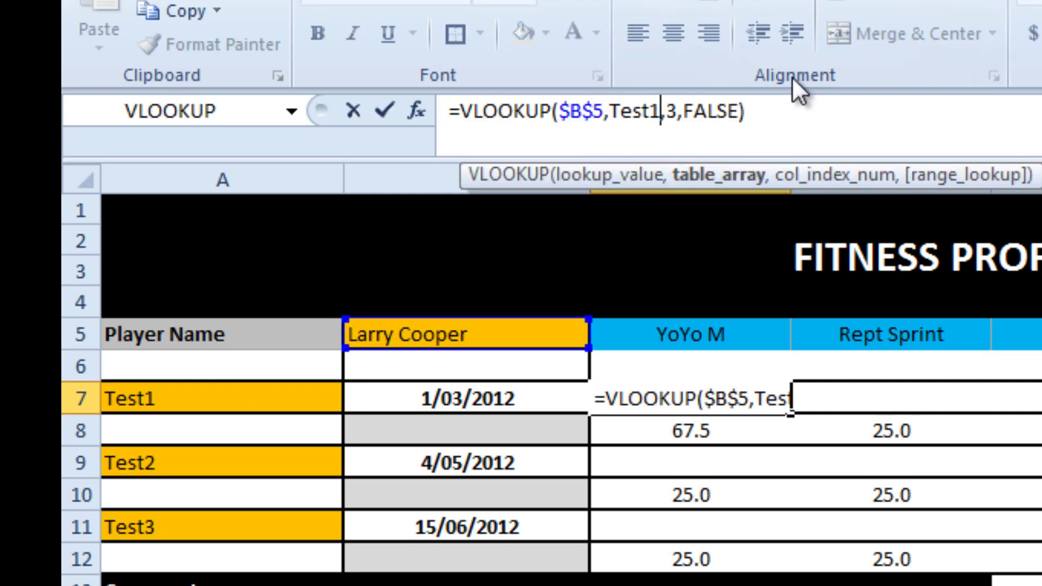
key("BackSpace")
key("BackSpace")
key("BackSpace")
key("BackSpace")
key("BackSpace")
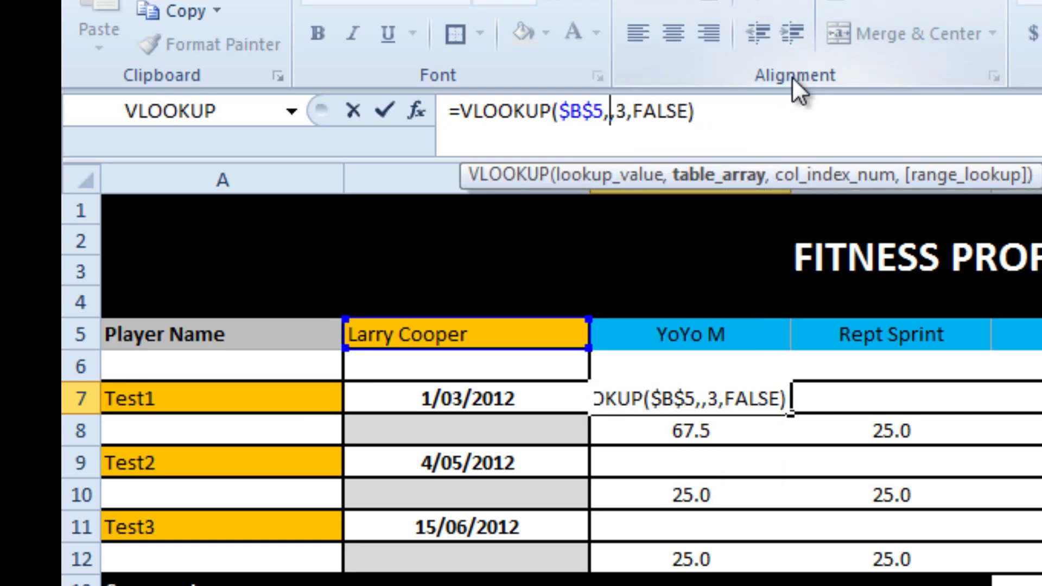
type("indirect")
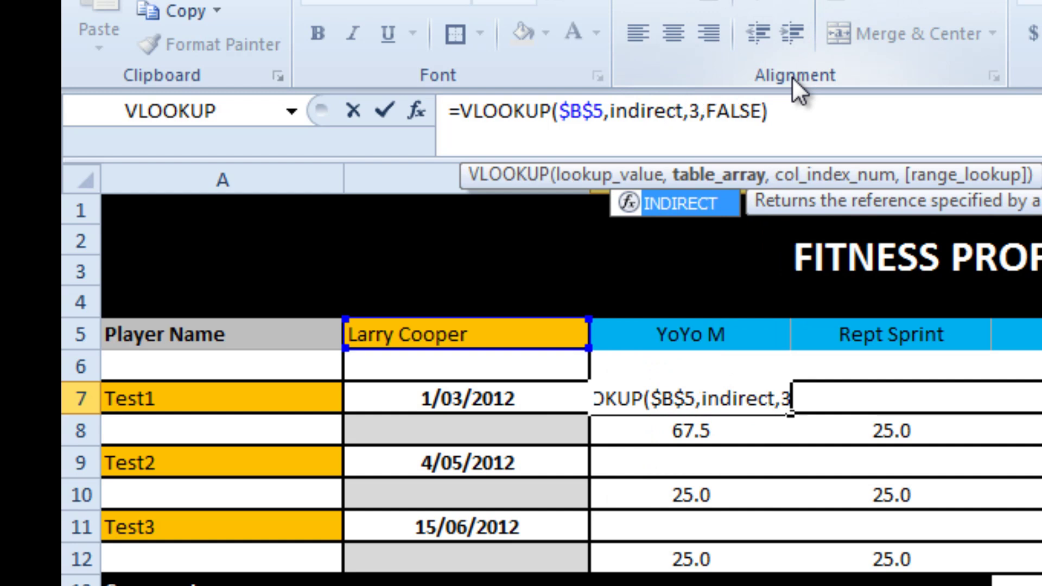
type("(")
left_click(212, 399)
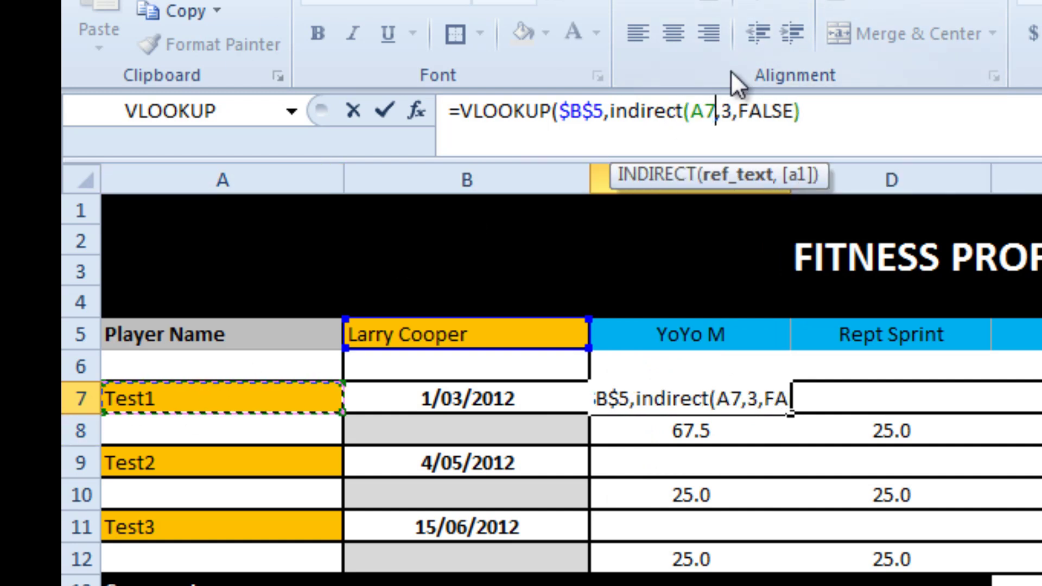
left_click(769, 114)
key("Left")
key("Left")
key("Left")
key("Left")
key("Left")
key("Left")
key("Left")
key("Left")
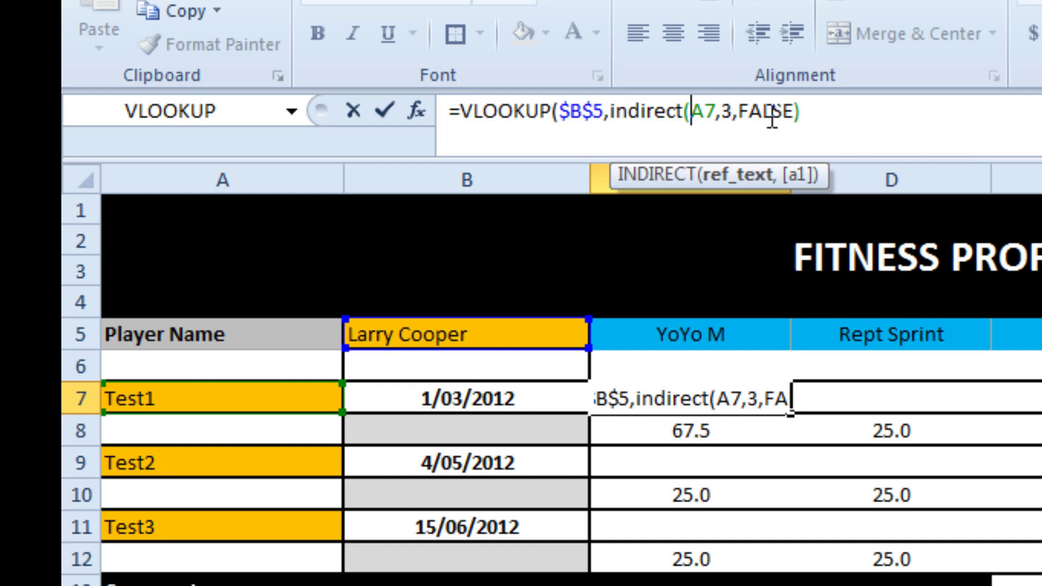
type("$")
left_click(731, 113)
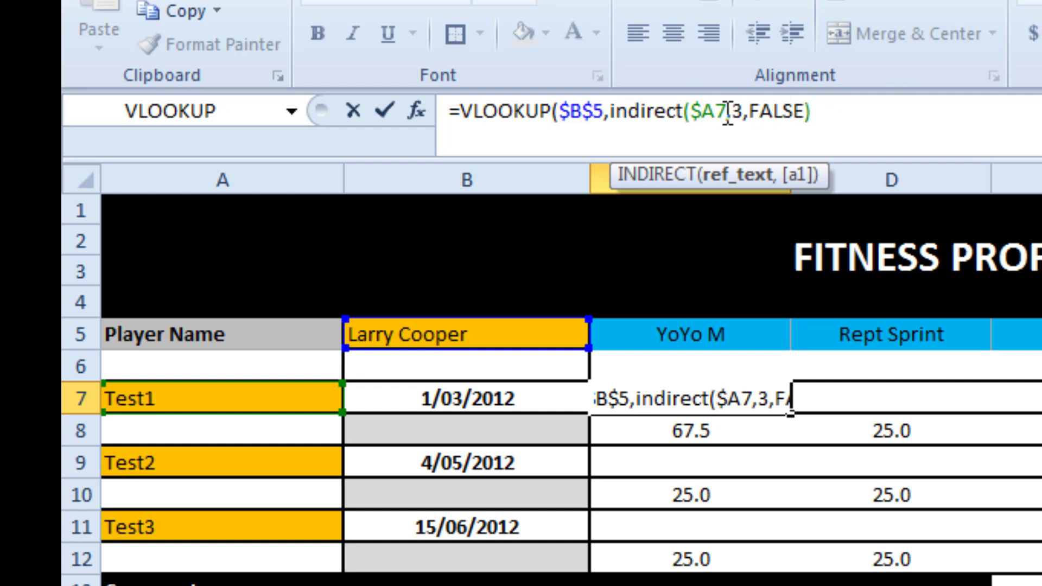
type(")")
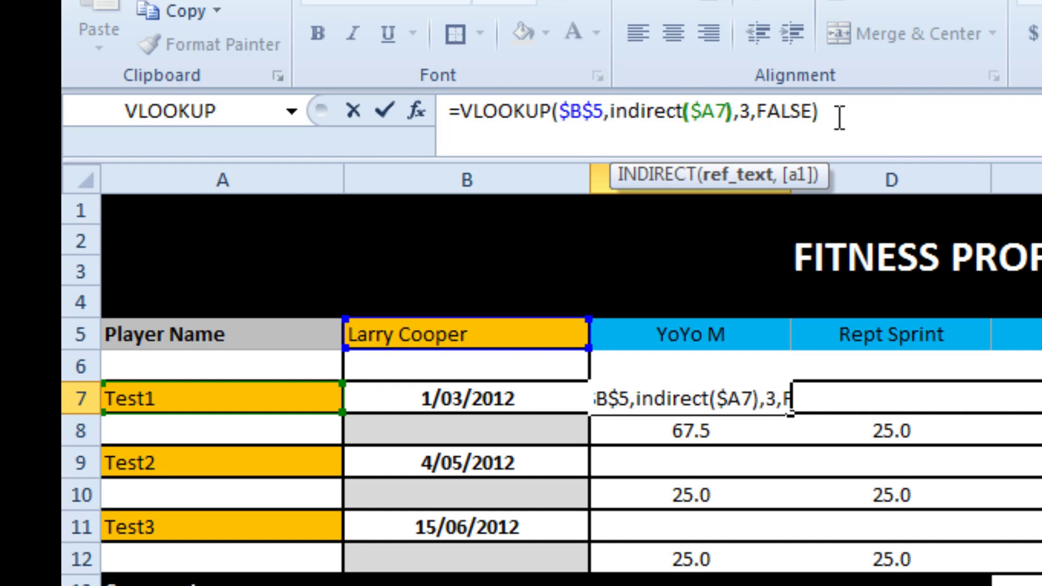
left_click(845, 111)
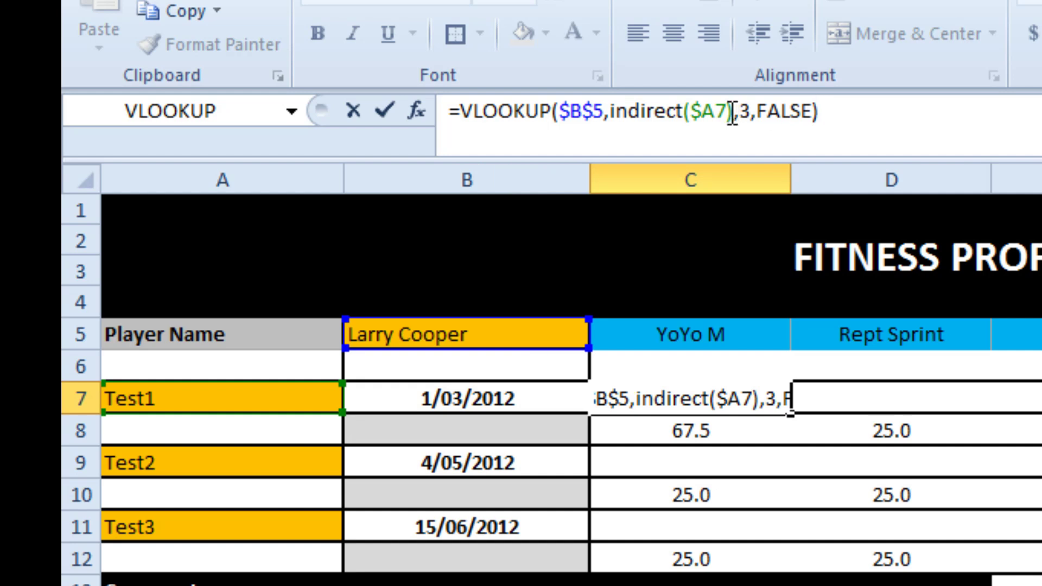
Step: Preview indirect($A7) with F9 to confirm it returns the Test1 data, then restore it
left_click_drag(732, 115, 610, 112)
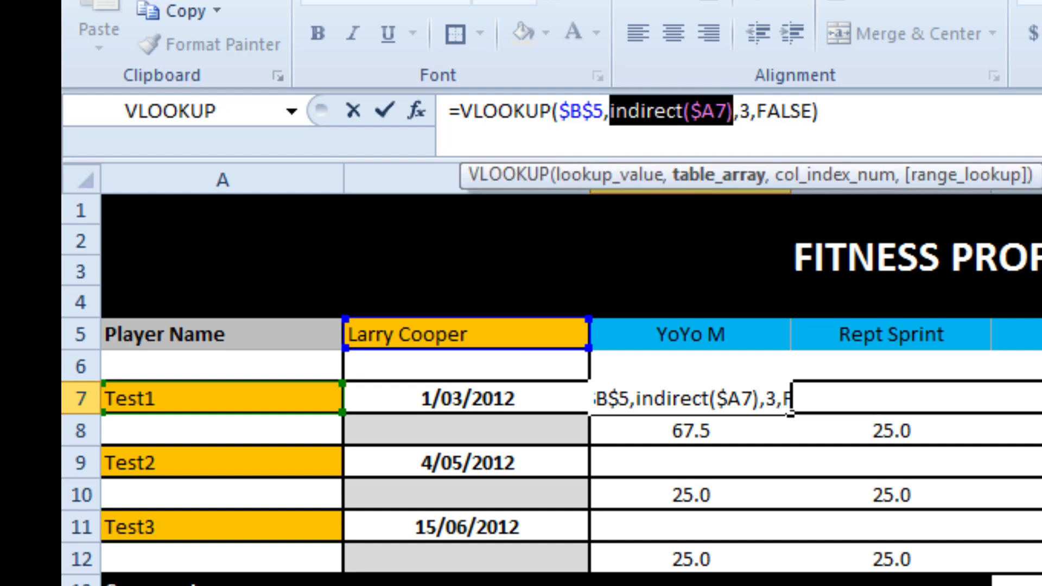
key("F9")
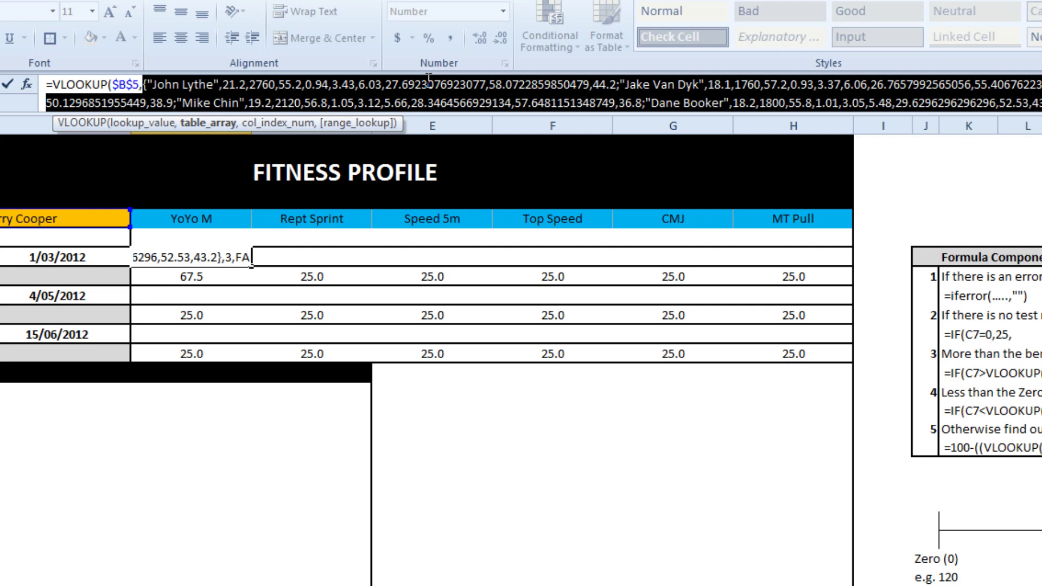
key("ctrl+z")
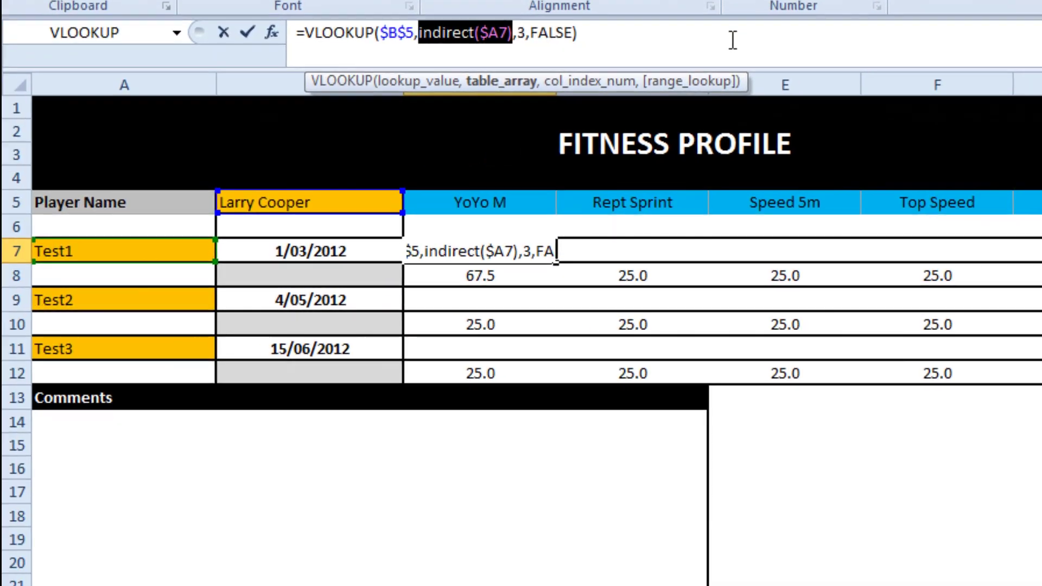
left_click(286, 84)
left_click(648, 23)
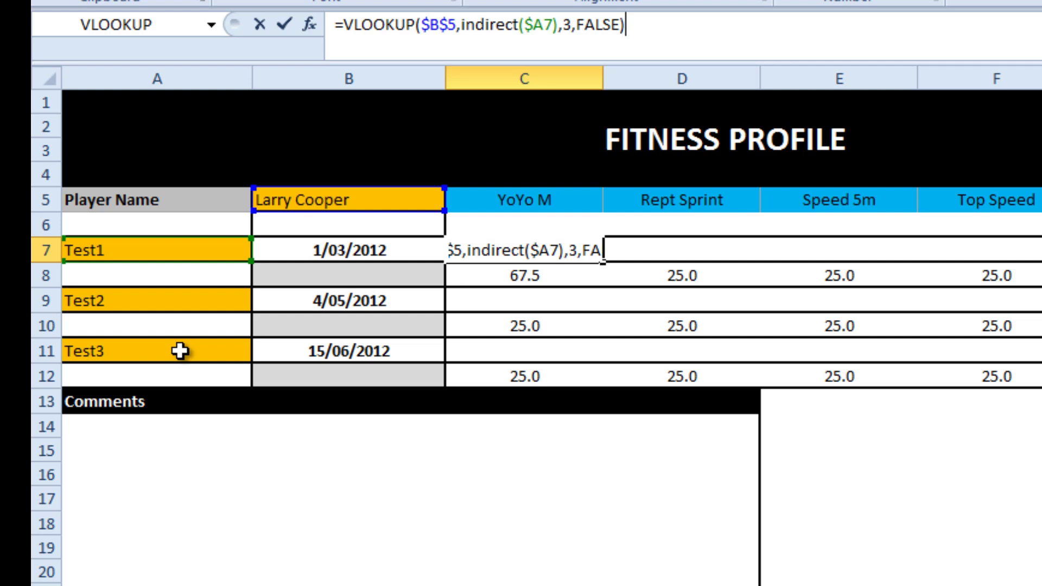
key("Return")
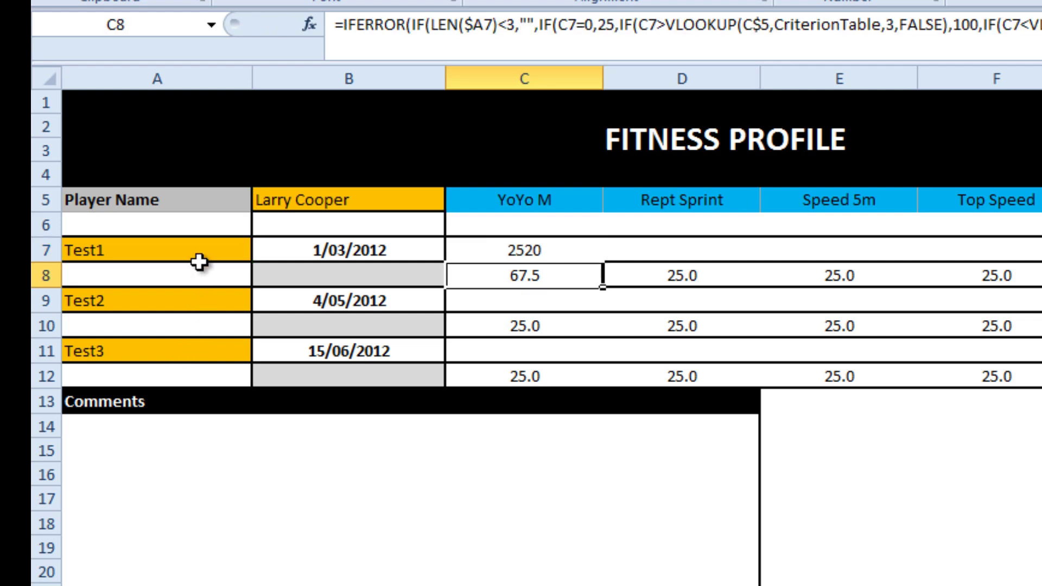
left_click(232, 246)
left_click(261, 252)
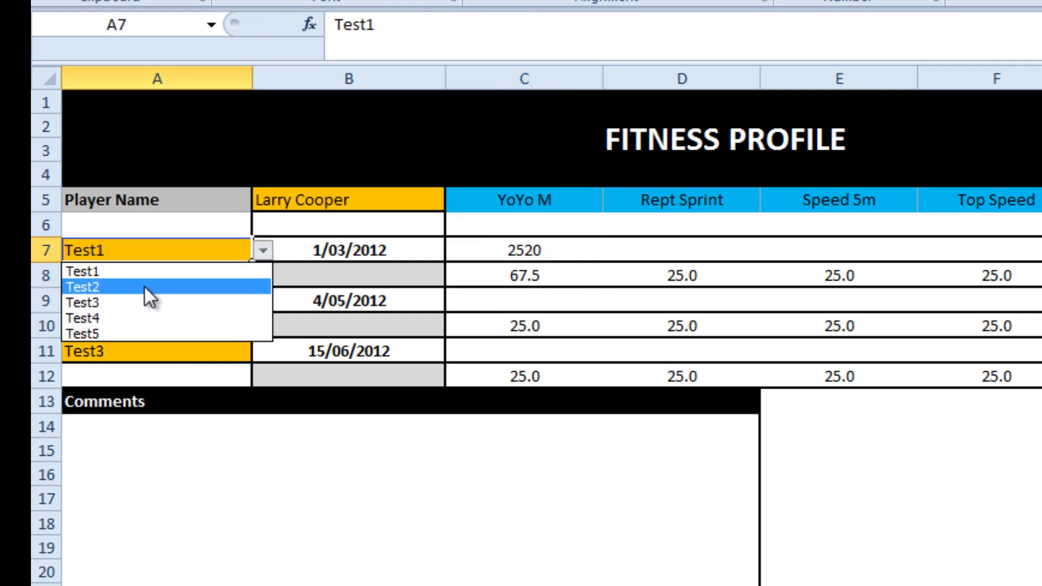
left_click(145, 287)
left_click(263, 250)
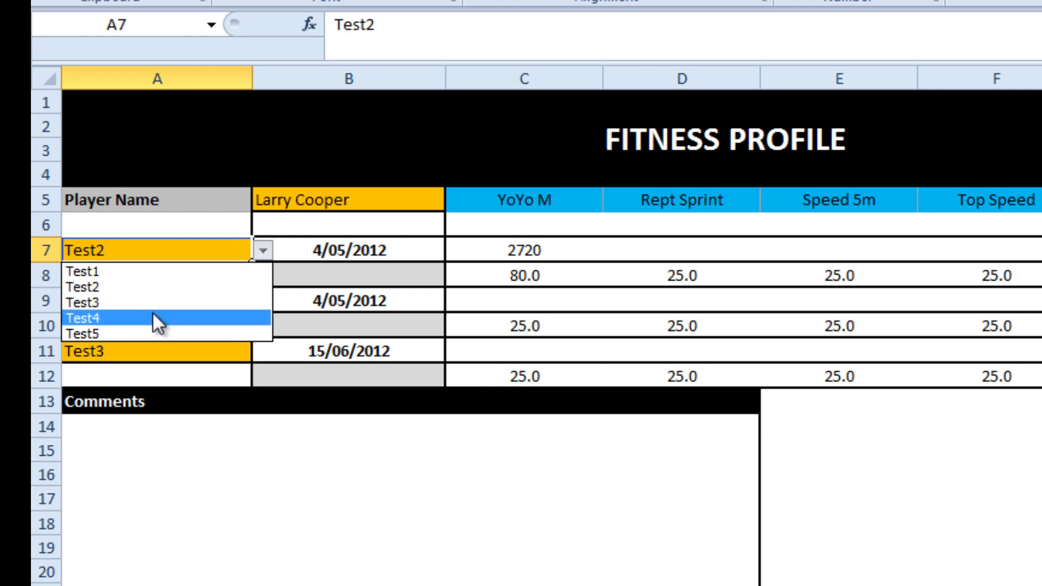
left_click(152, 316)
left_click(256, 250)
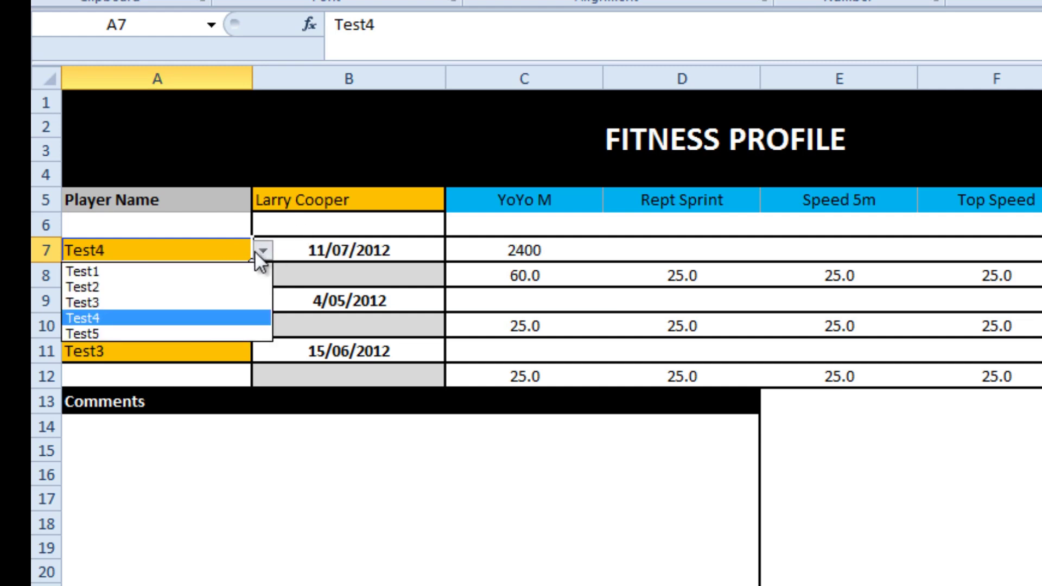
left_click(179, 271)
left_click(499, 250)
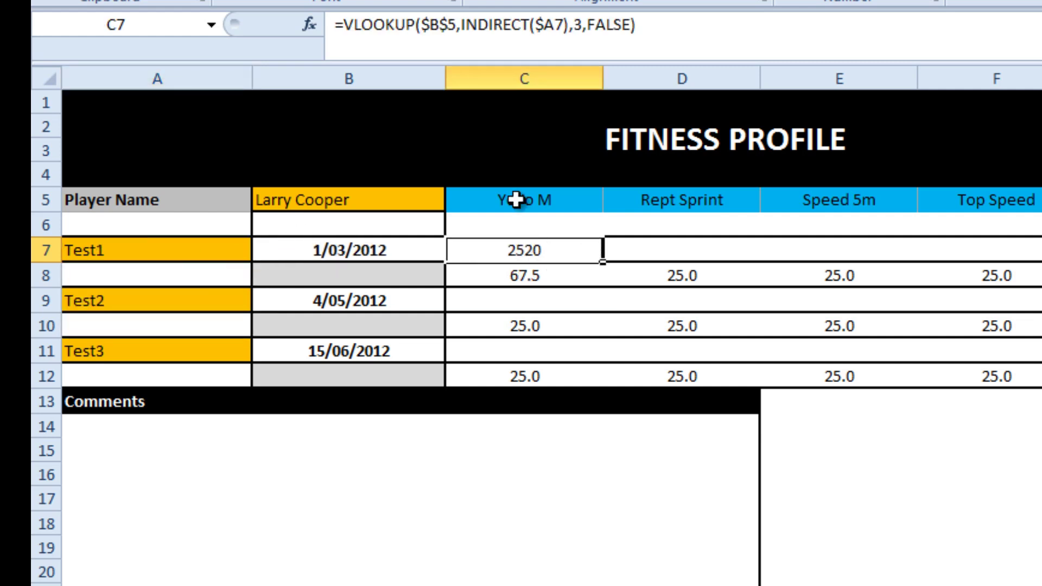
left_click(343, 24)
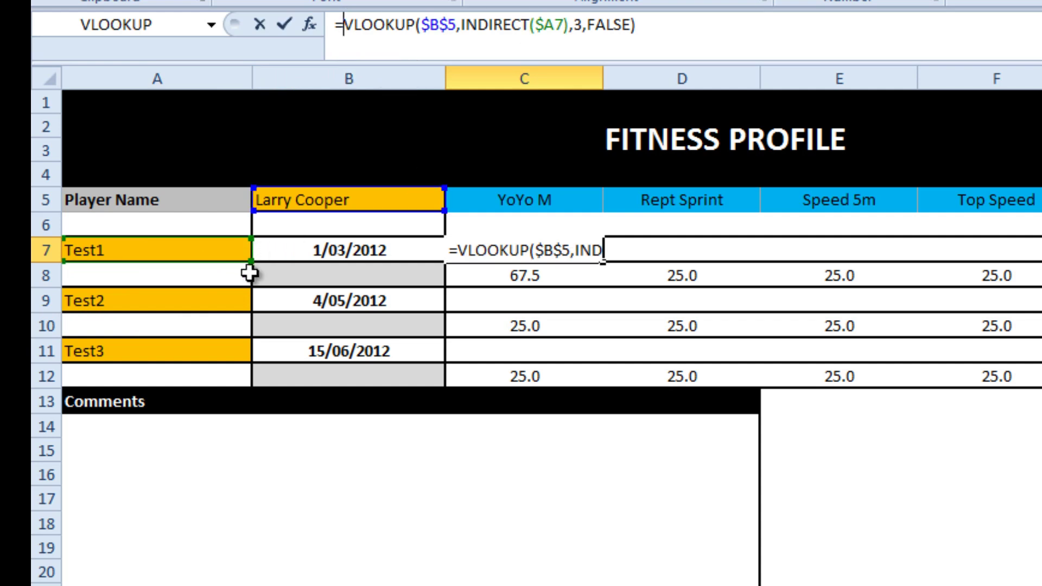
Step: Clear A7 to reveal C7's #REF! error, then set A7 back to Test1
key("Escape")
left_click(157, 257)
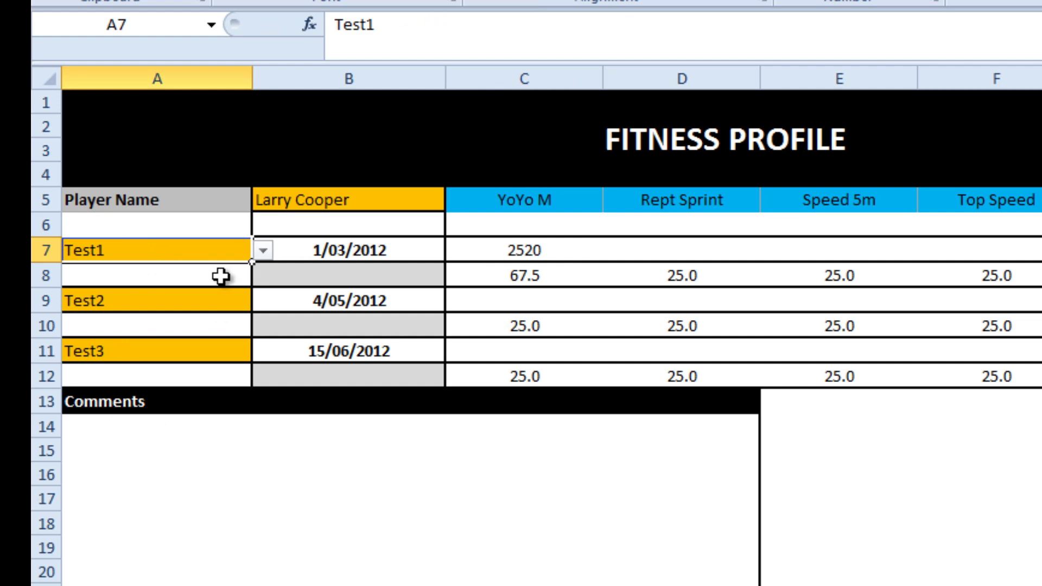
key("Delete")
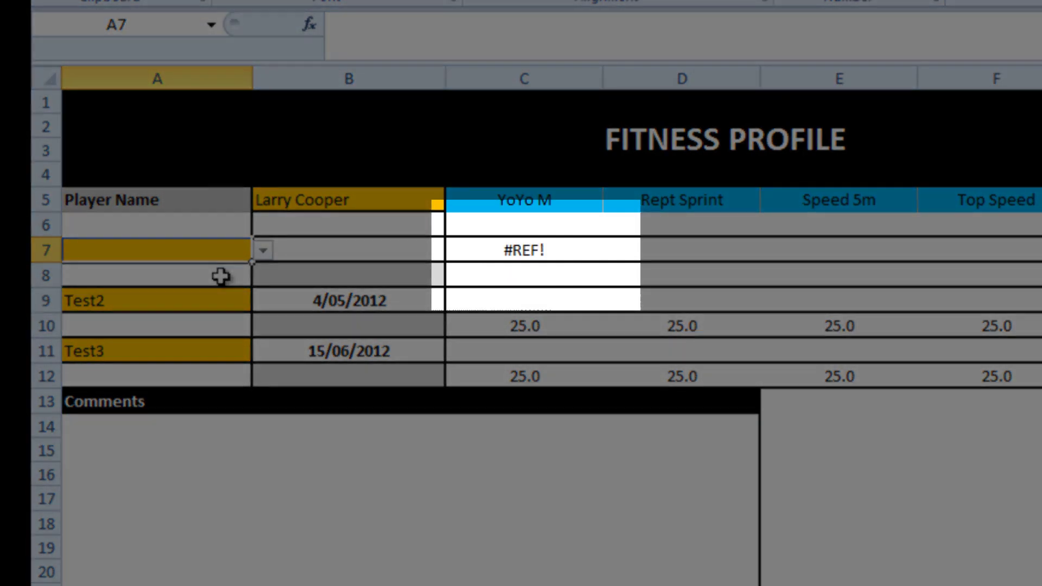
left_click(265, 251)
left_click(206, 271)
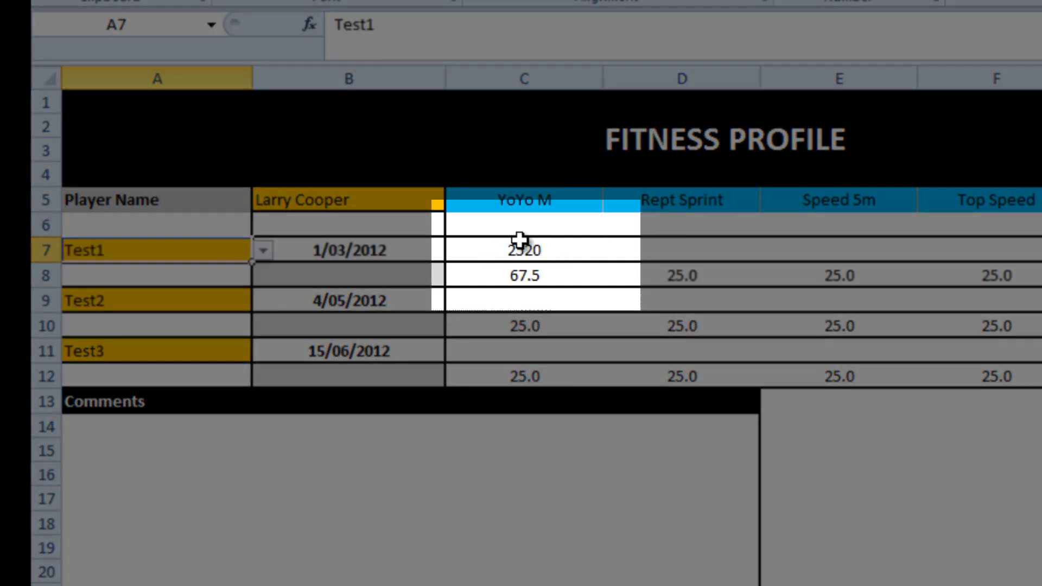
Step: Wrap C7 as =IFERROR(VLOOKUP($B$5,INDIRECT($A7),3,FALSE),""), still showing 2520
left_click(520, 244)
left_click(346, 25)
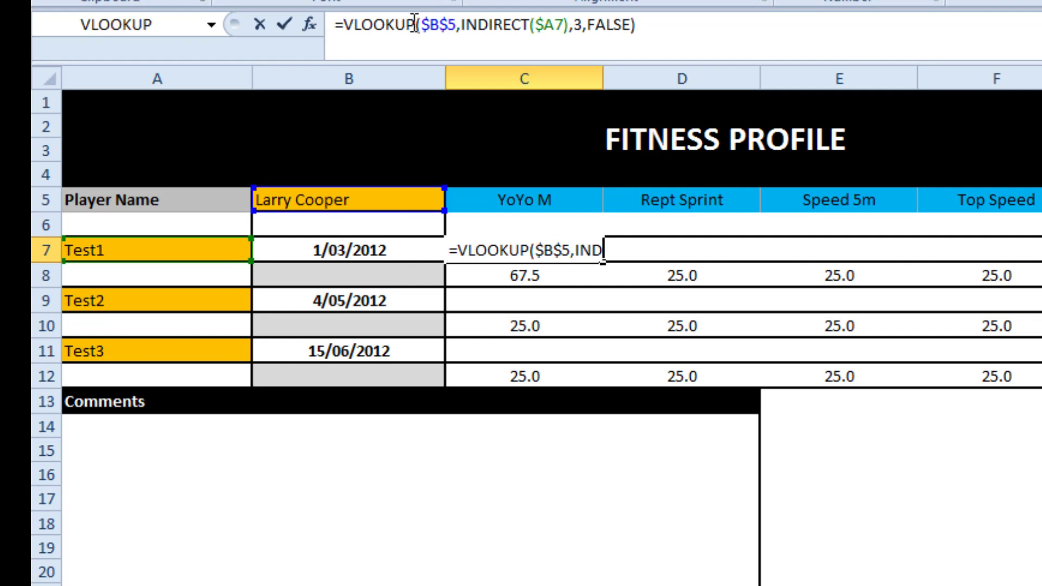
type("iferror(")
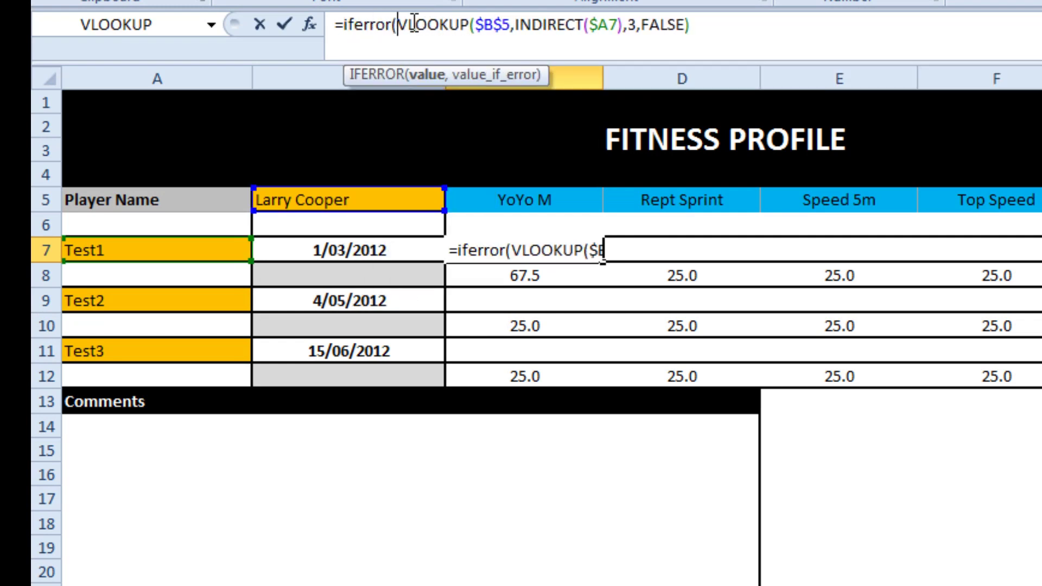
left_click(749, 21)
type(",\"\")")
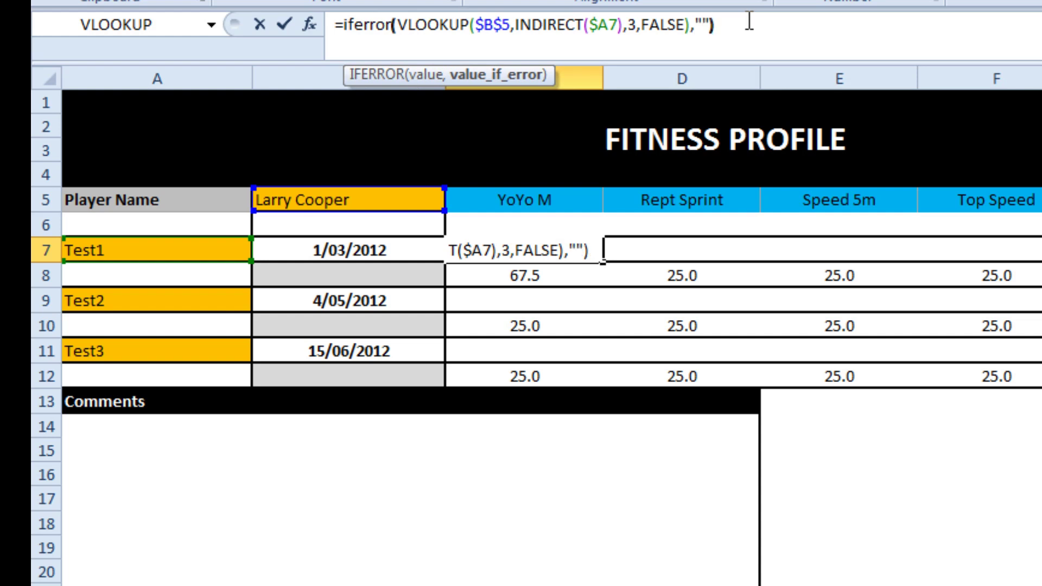
key("Return")
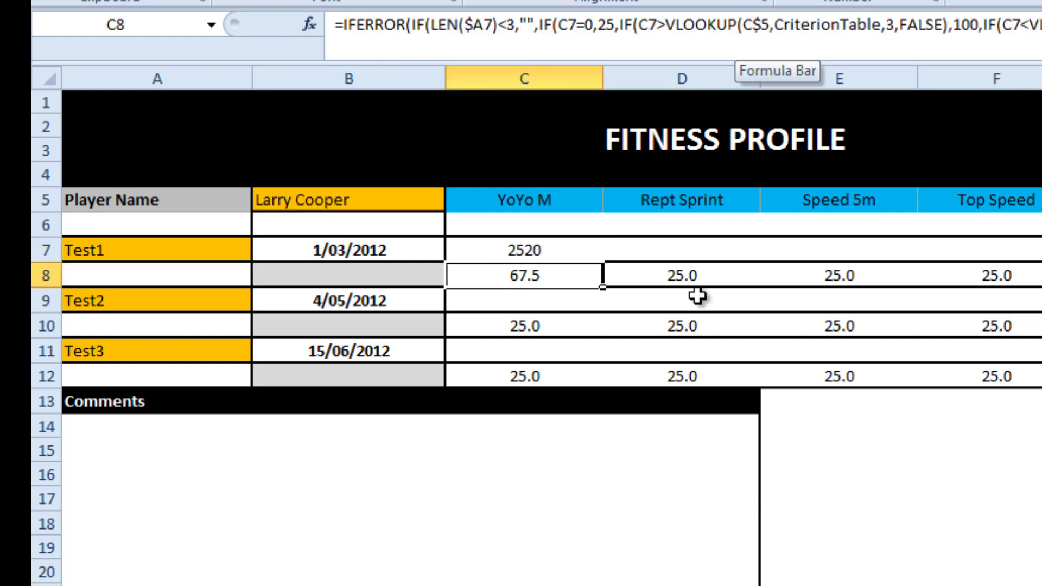
Step: Copy C7's lookup into D7 and change its column index to 4, showing 53 for Rept Sprint
left_click(534, 253)
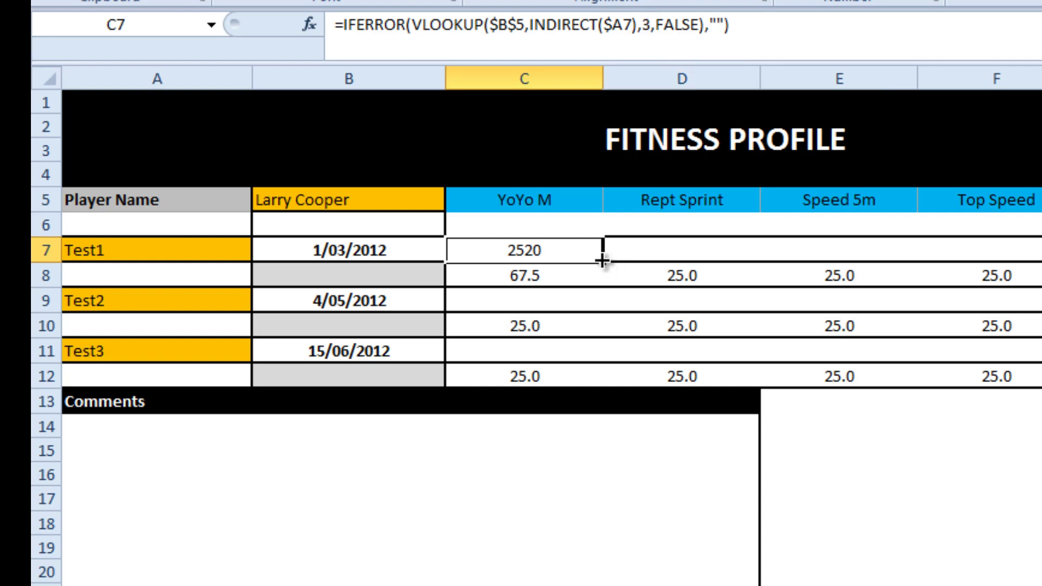
left_click_drag(601, 261, 712, 258)
left_click(705, 250)
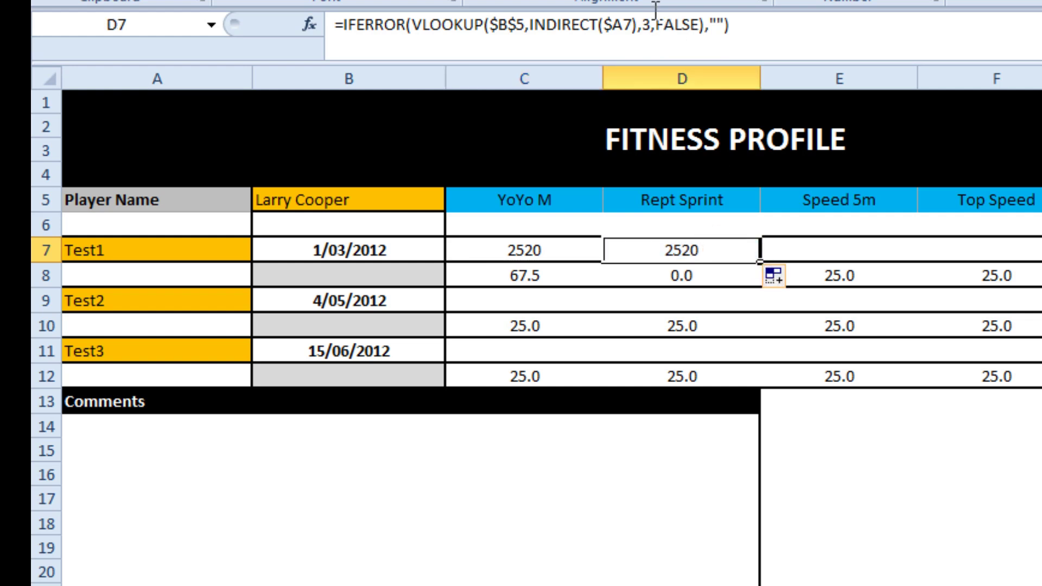
left_click(644, 24)
key("Delete")
type("4")
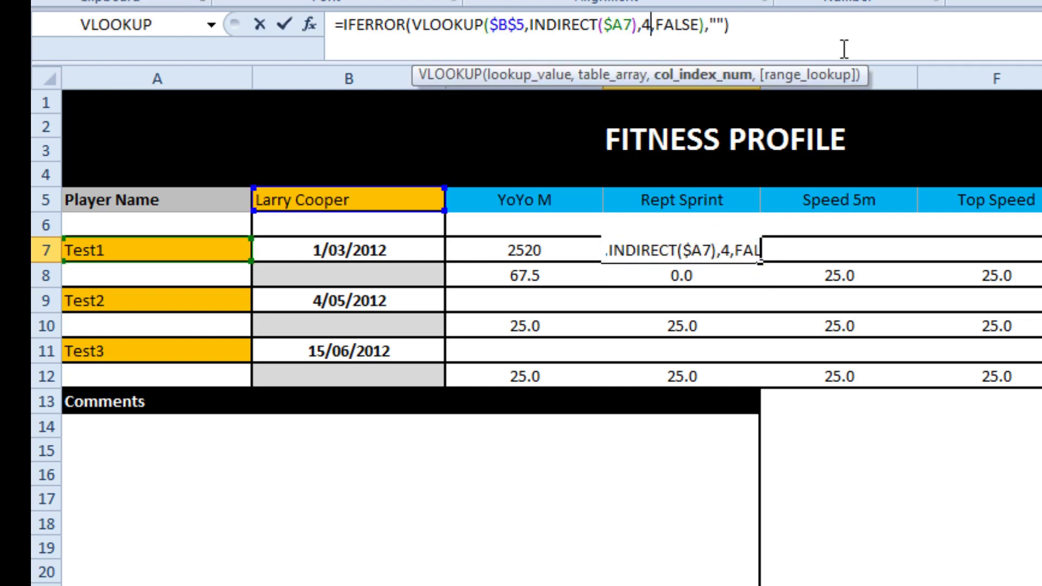
key("Return")
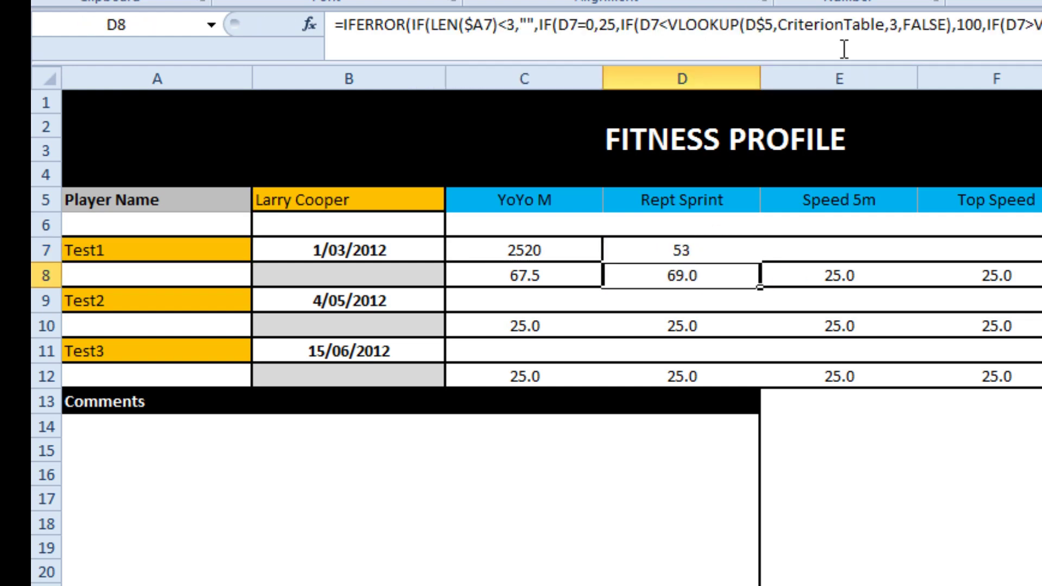
Step: Give D7 a thick box border and compare its formula with C7's
left_click(667, 243)
left_click(332, 1)
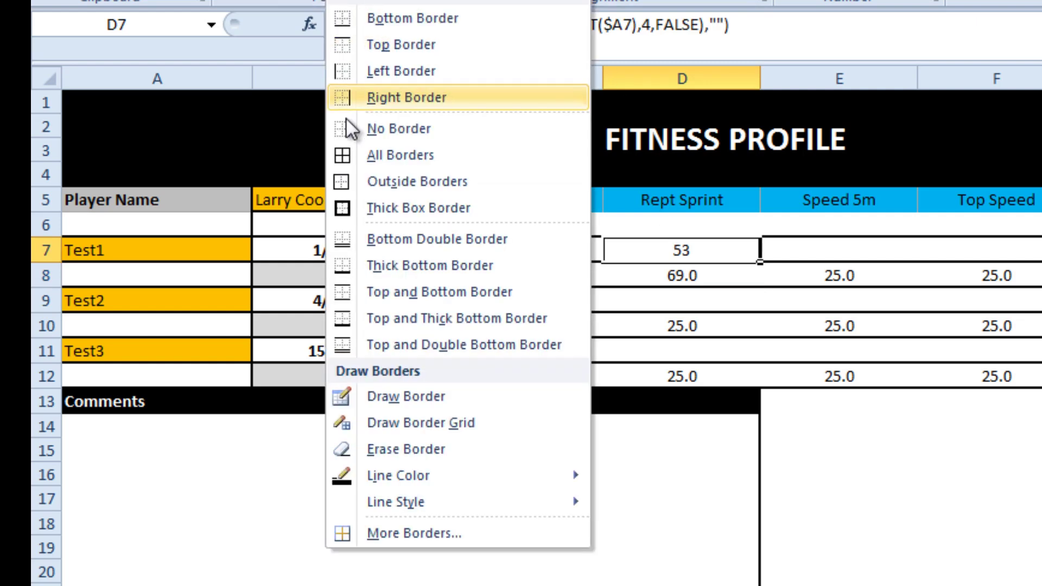
left_click(407, 204)
left_click(564, 251)
left_click(684, 255)
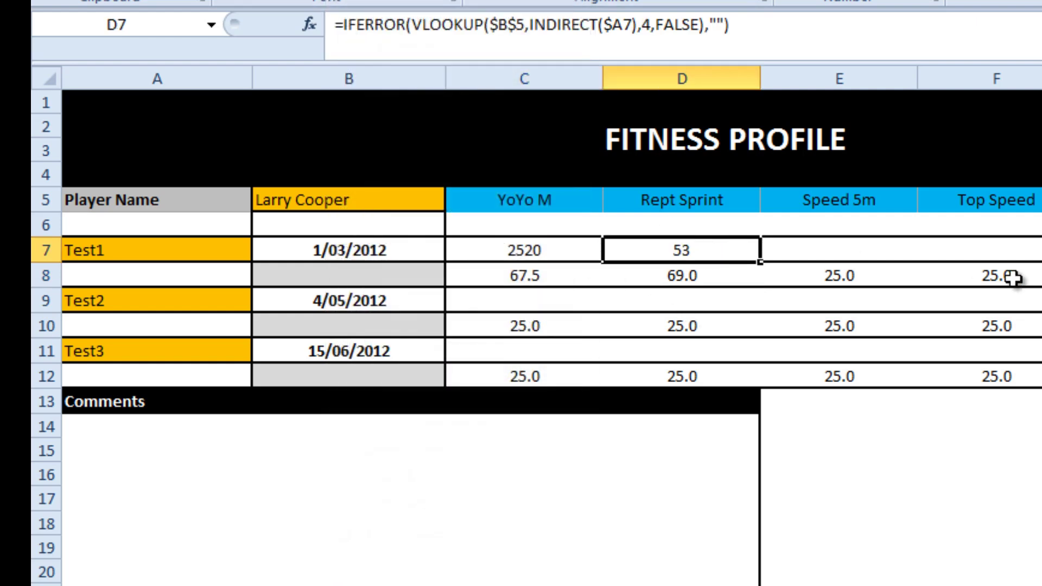
left_click(577, 251)
Step: Replace C7's column index 3 with MATCH(C$5,Data!$B$3:$K$3,0)
double_click(646, 25)
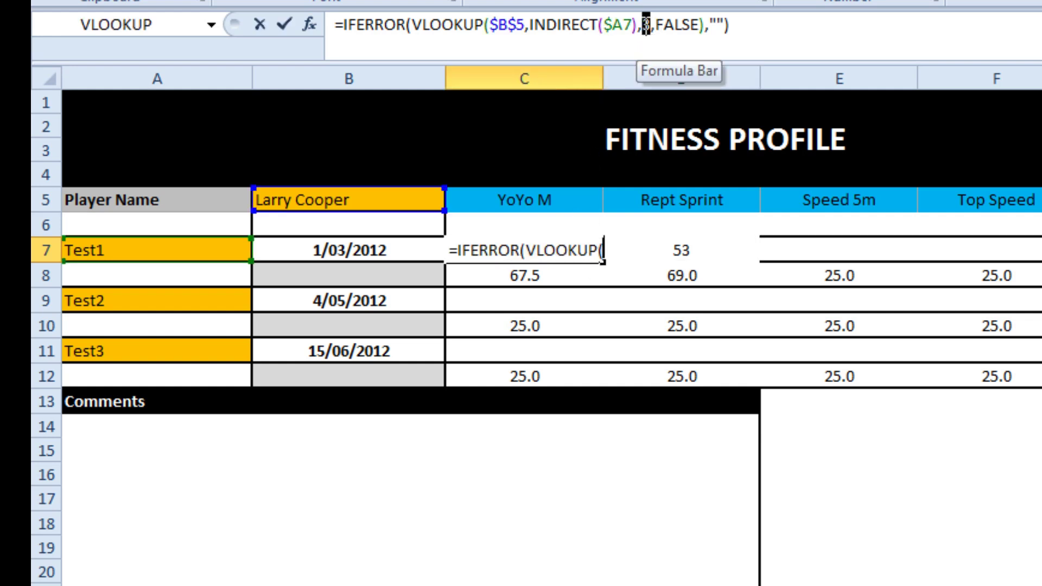
type("match(")
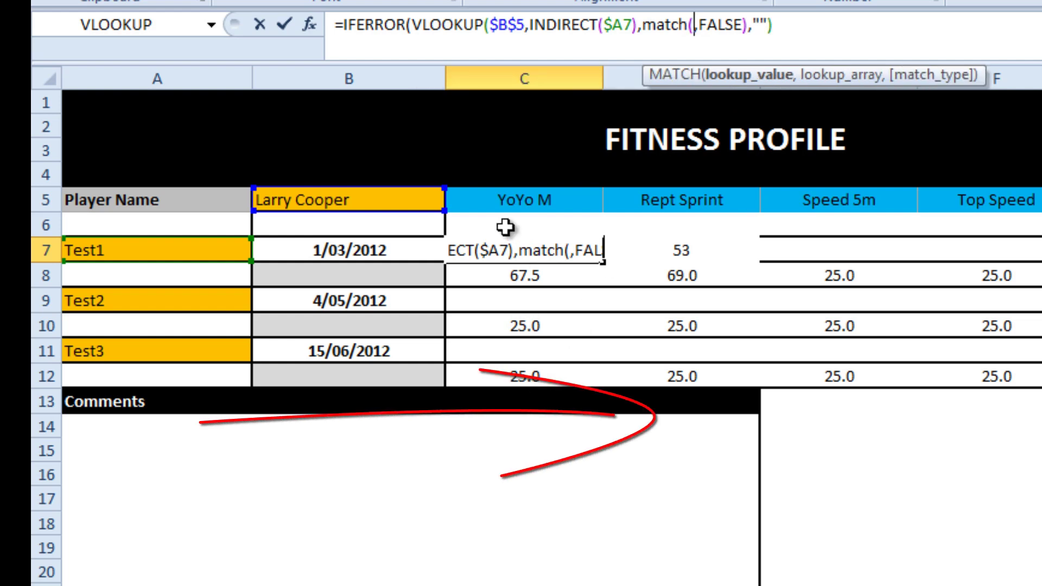
left_click(521, 200)
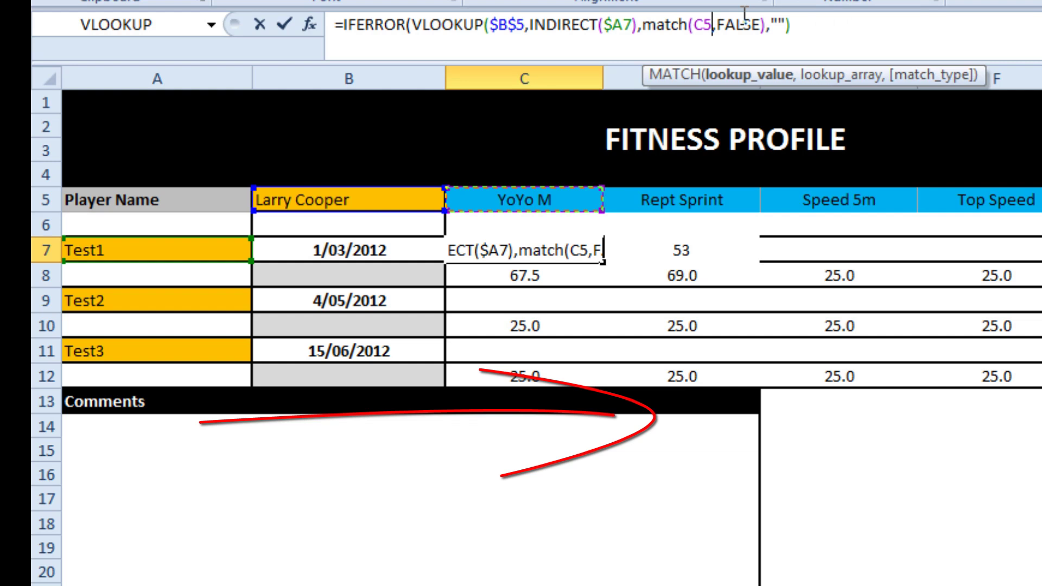
left_click(702, 24)
type("$")
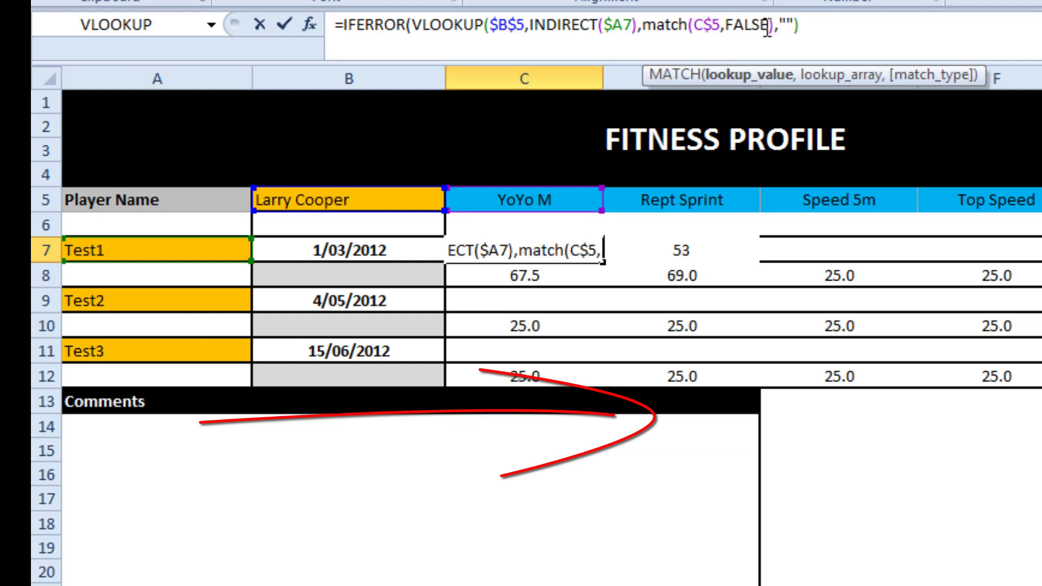
left_click(727, 27)
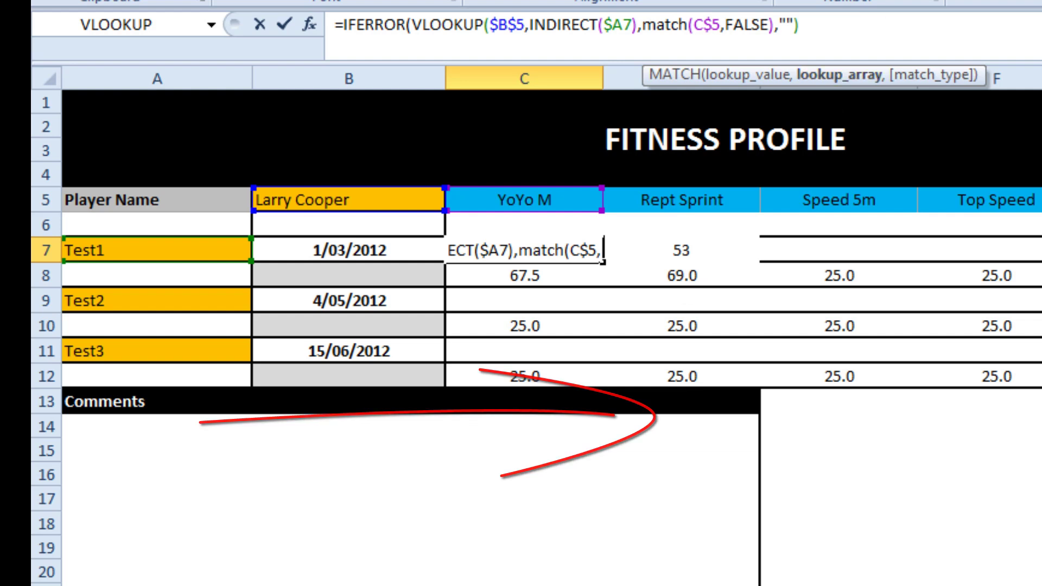
key("ctrl+Page_Down")
left_click_drag(197, 153, 1014, 146)
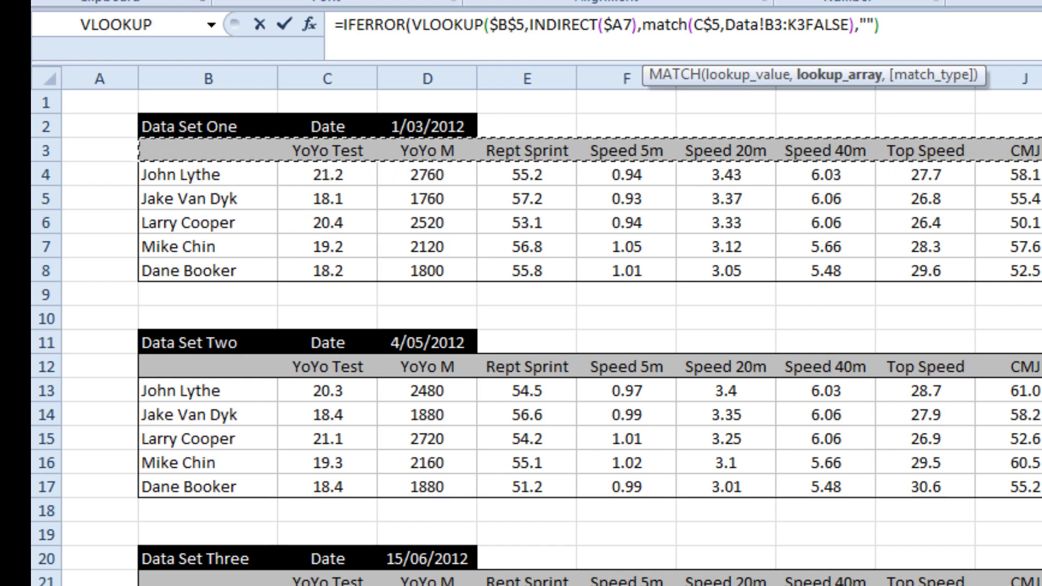
key("F4")
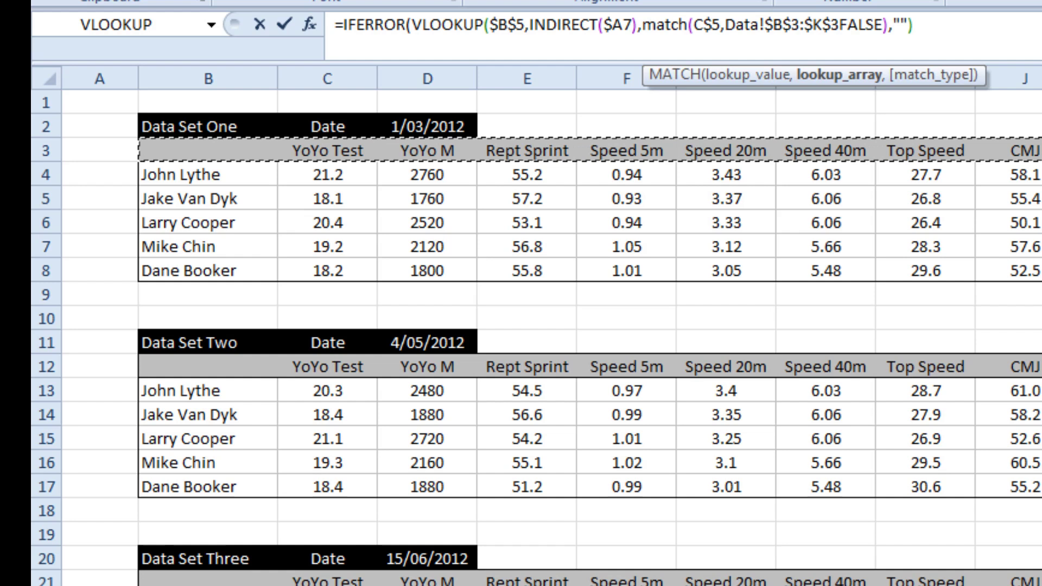
type(",0)")
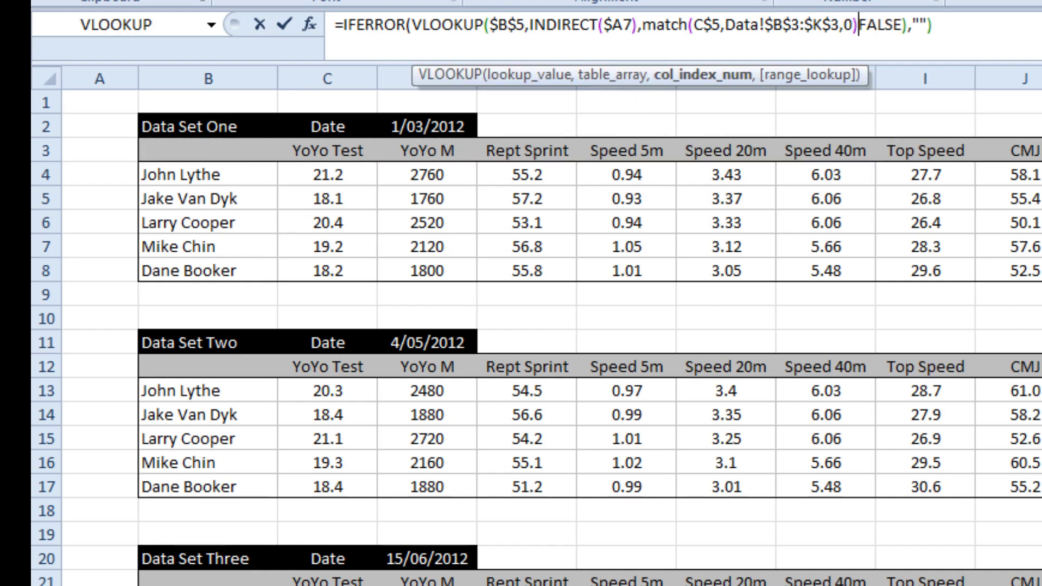
key("Return")
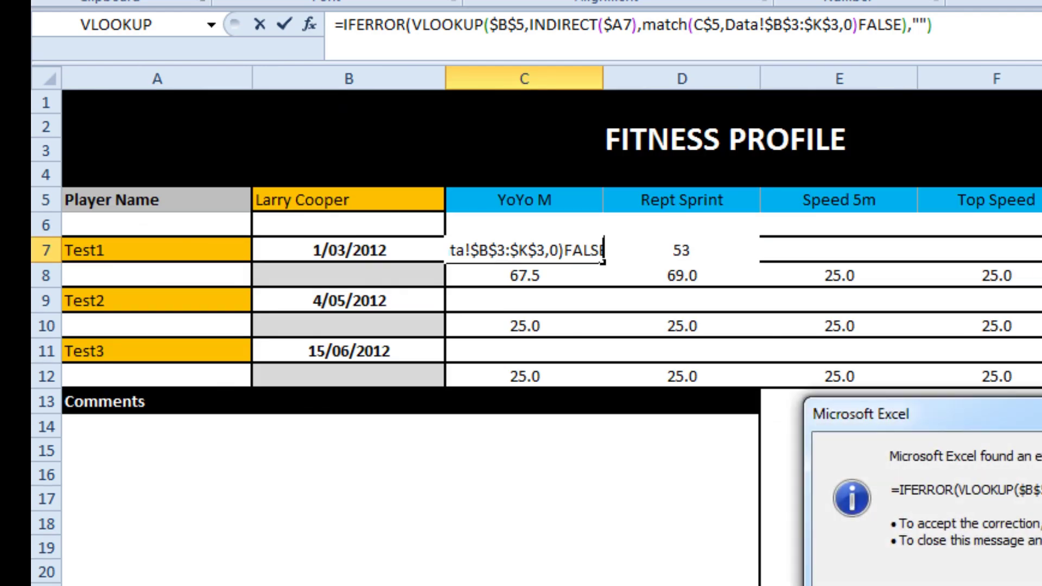
key("Return")
Step: Remove the stray asterisk before FALSE and commit C7's formula, returning 2520
left_click(544, 243)
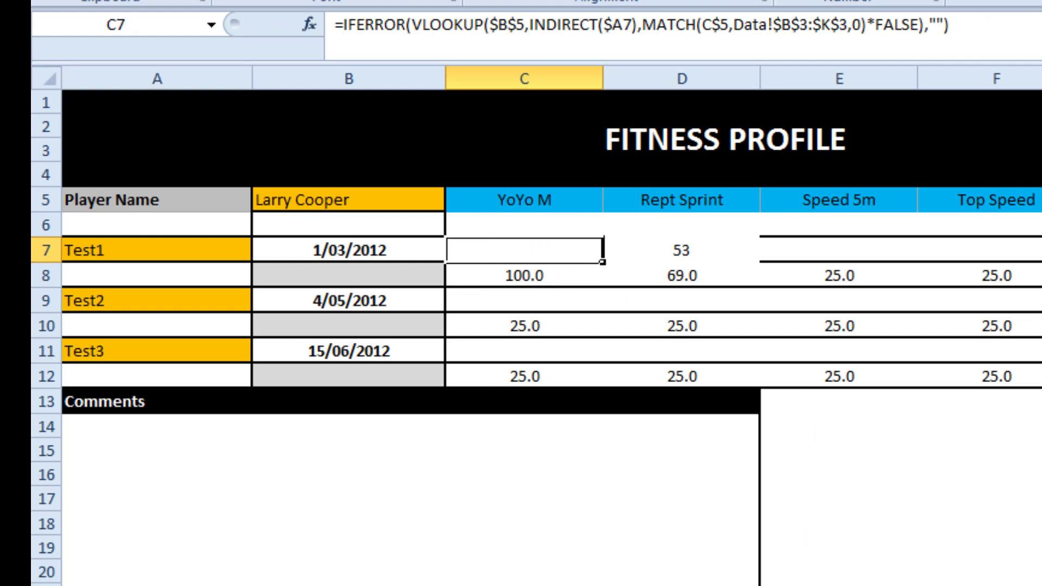
left_click(875, 24)
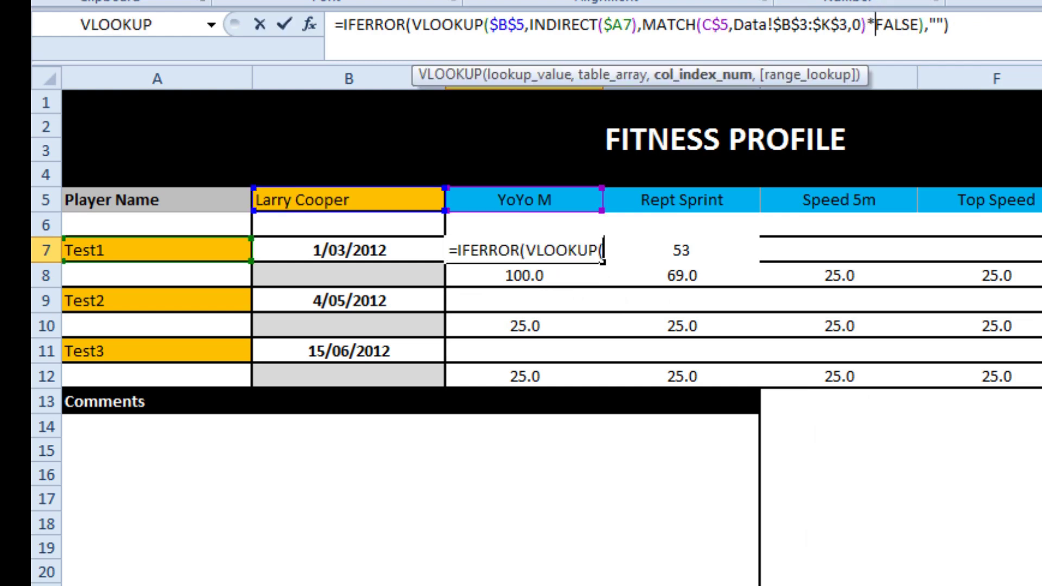
key("BackSpace")
type(",")
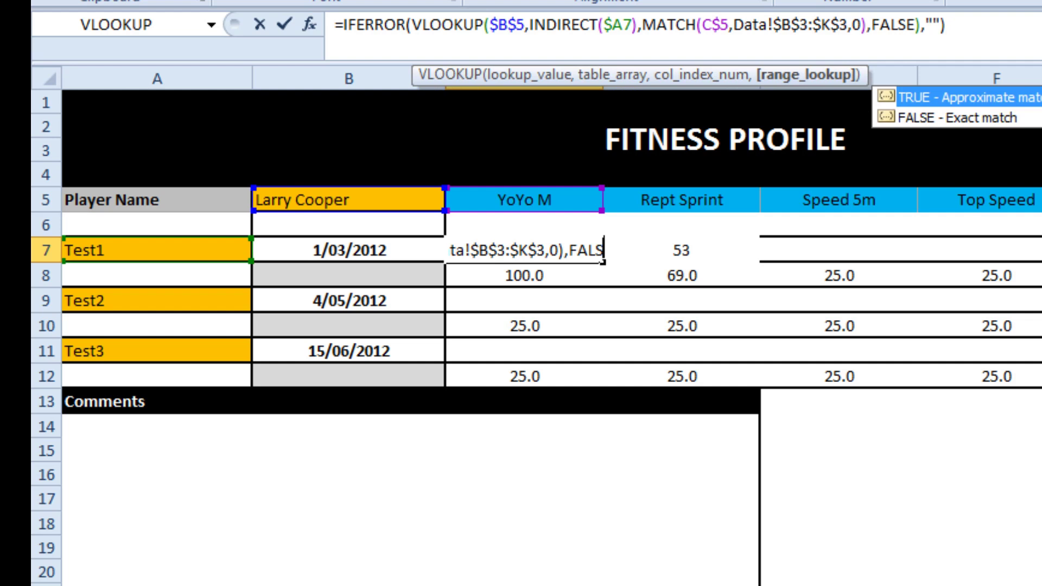
left_click(891, 25)
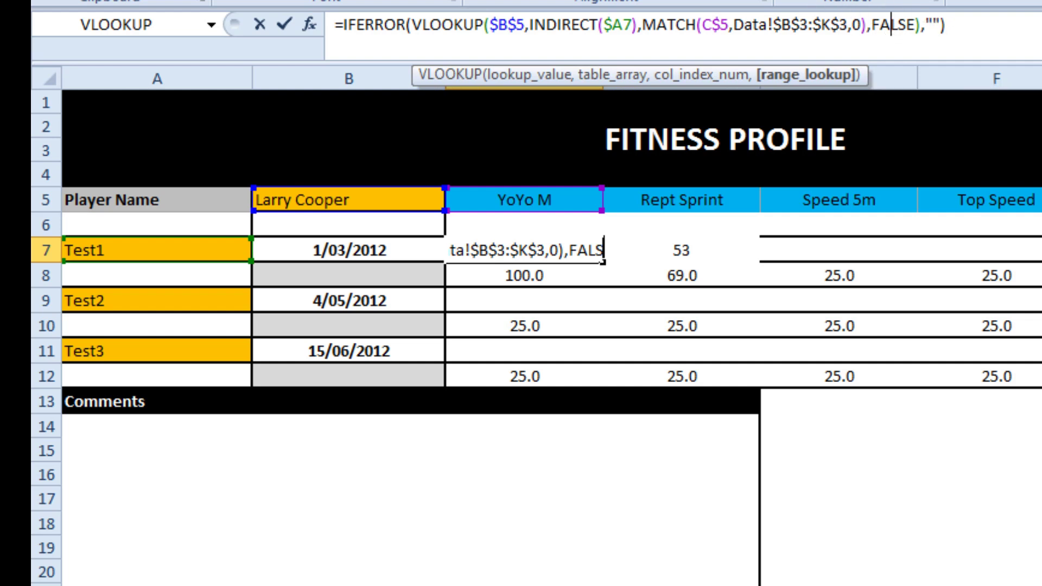
left_click(1014, 33)
key("Return")
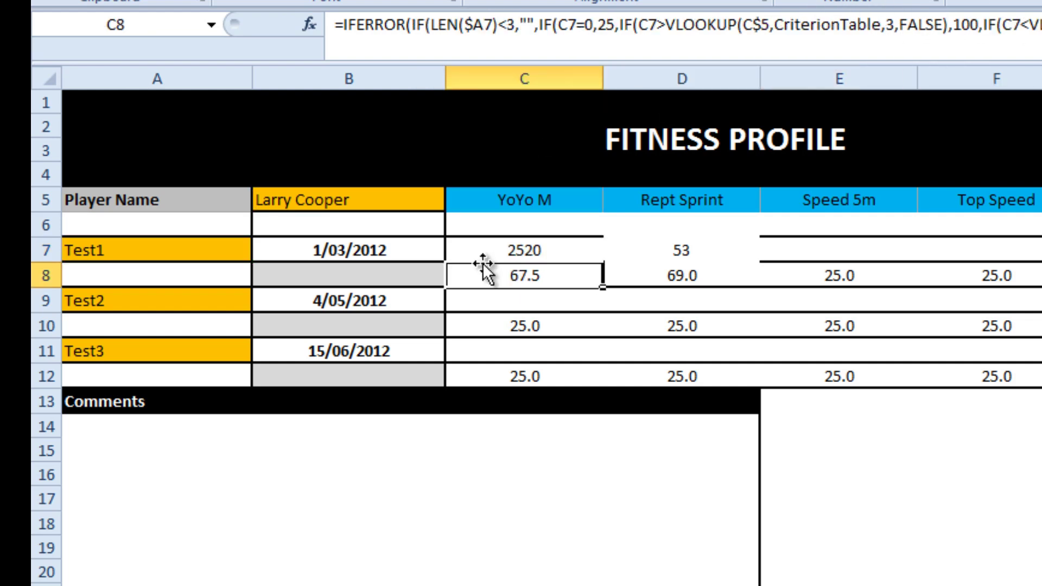
Step: Fill C7's lookup across to H7 and copy row 7 into rows 9 and 11
left_click(539, 247)
left_click_drag(603, 265, 1037, 255)
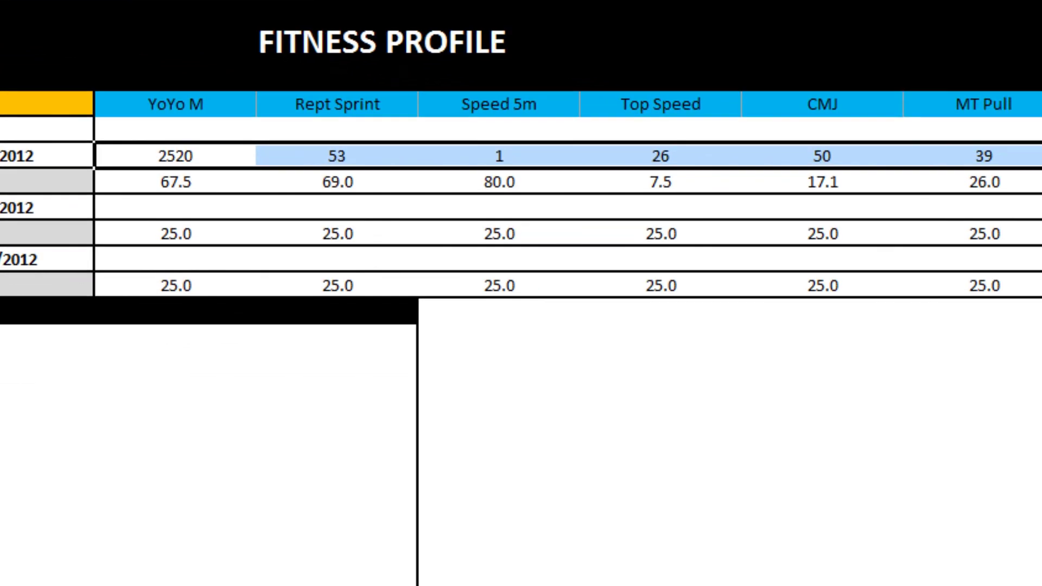
left_click(180, 0)
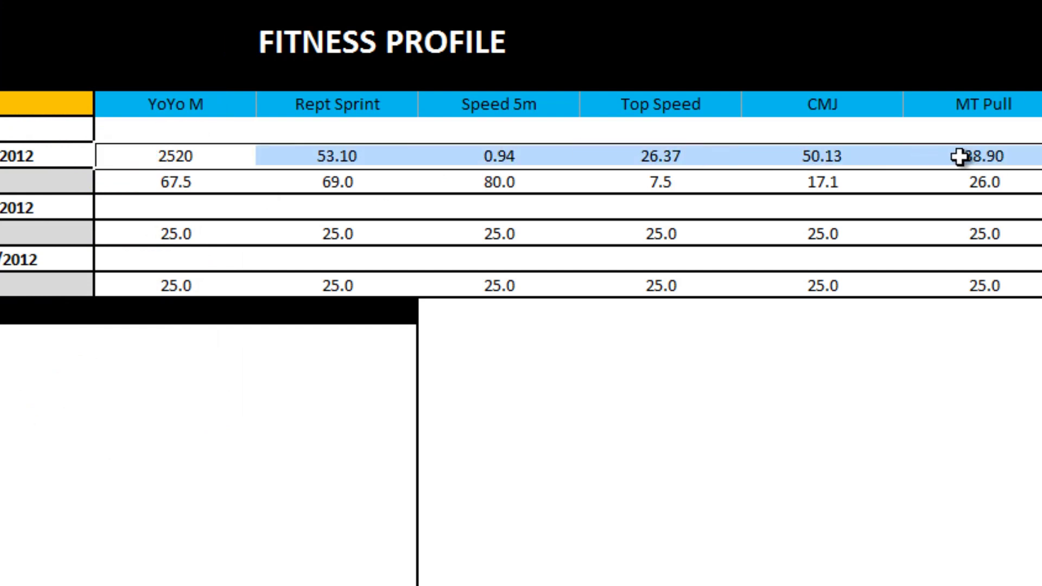
key("ctrl+c")
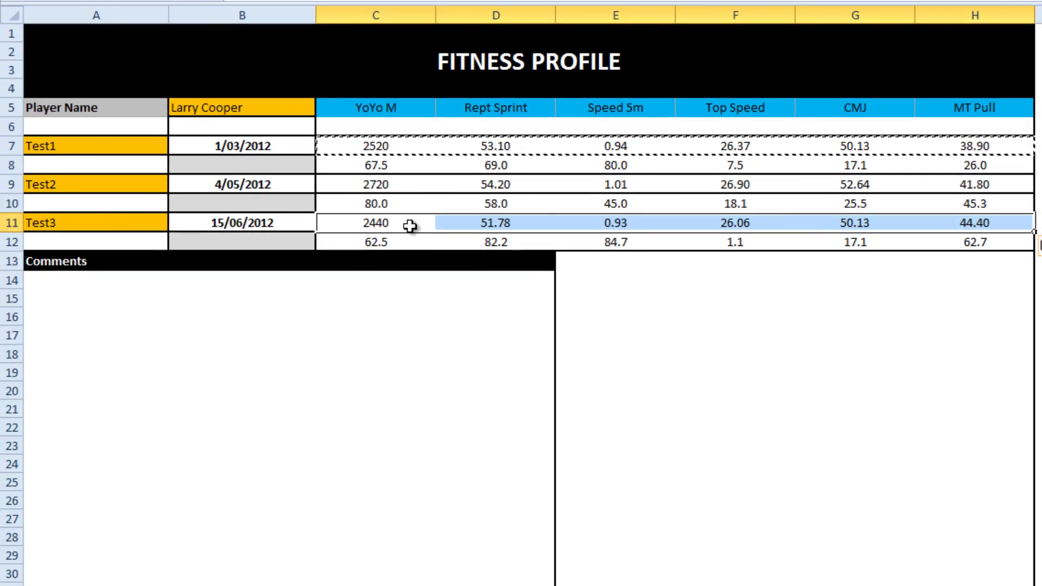
key("Escape")
left_click(1007, 94)
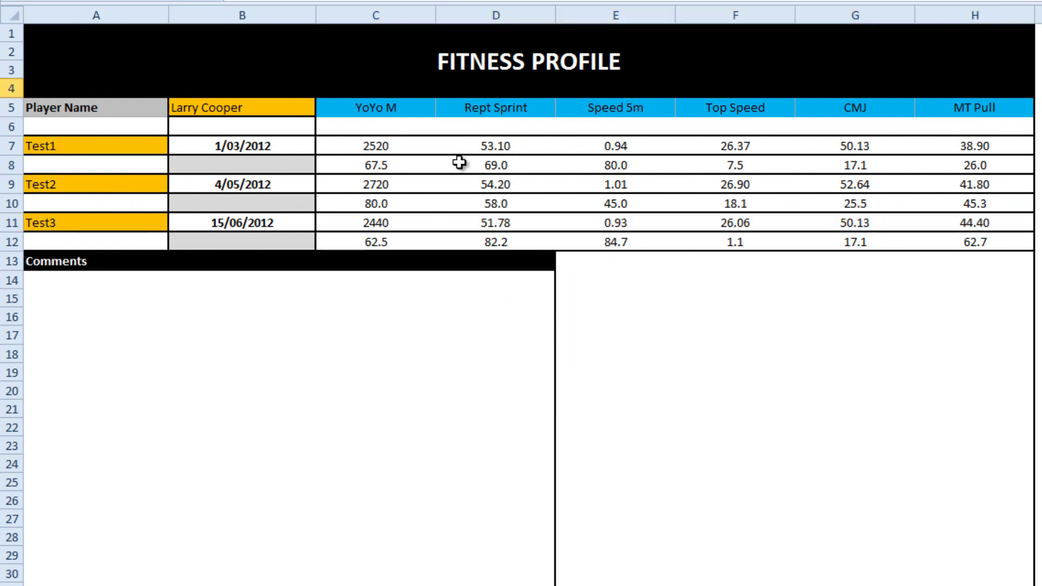
Step: Set A9 to Test3 and A11 to Test5 from the test-name dropdowns
left_click(144, 186)
left_click(178, 185)
left_click(110, 224)
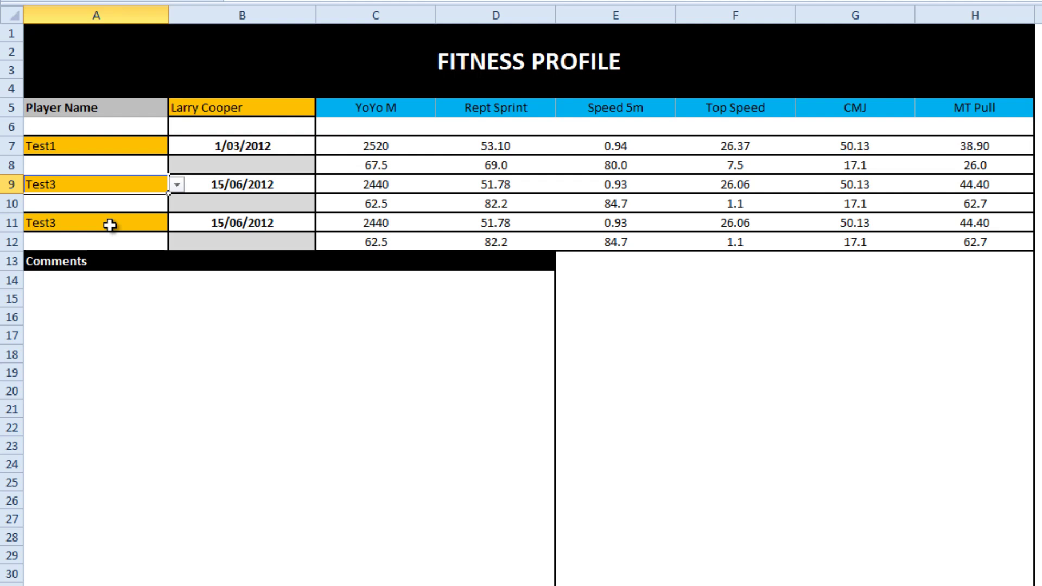
left_click(151, 222)
left_click(177, 223)
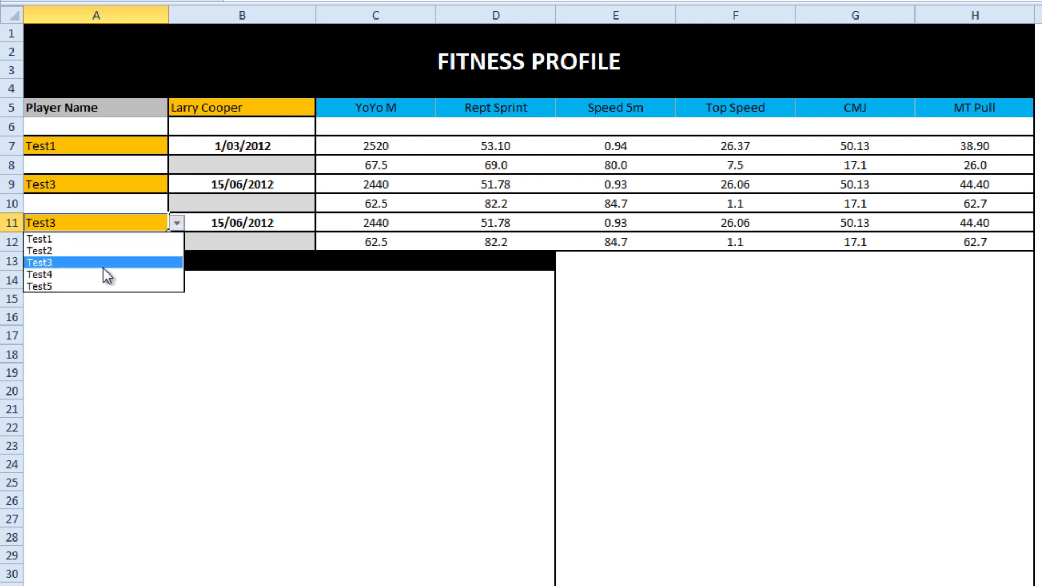
left_click(90, 287)
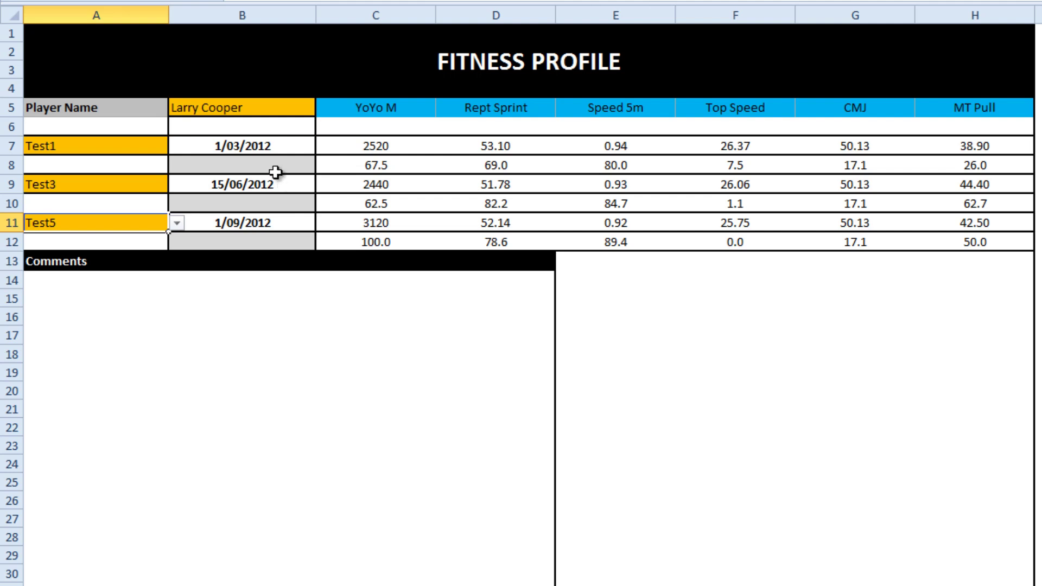
left_click(369, 165)
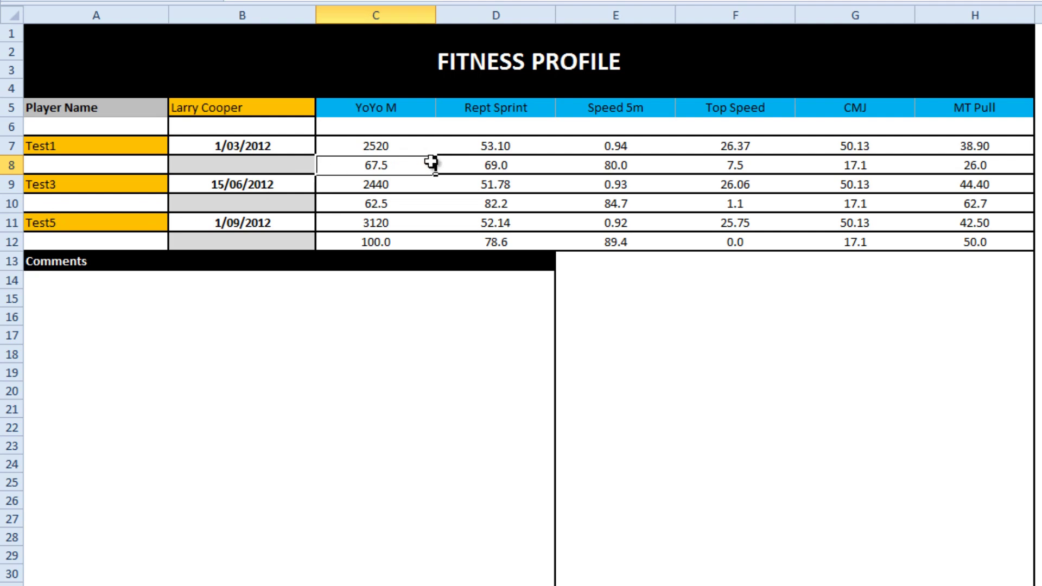
Step: Move to the Data sheet to view the Test Standards Table of Zero and BenchMark values
left_click(400, 146)
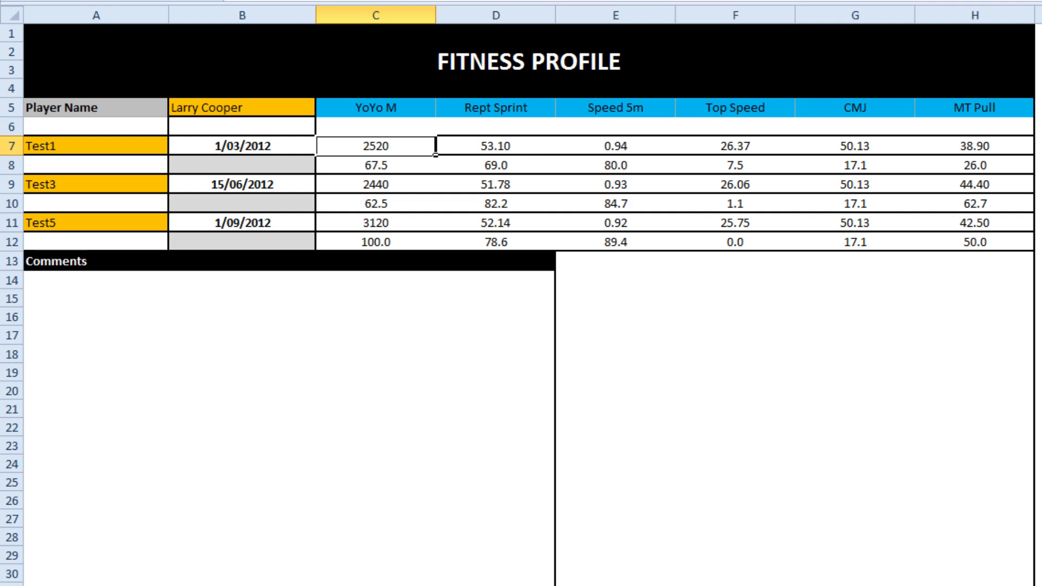
key("ctrl+Page_Down")
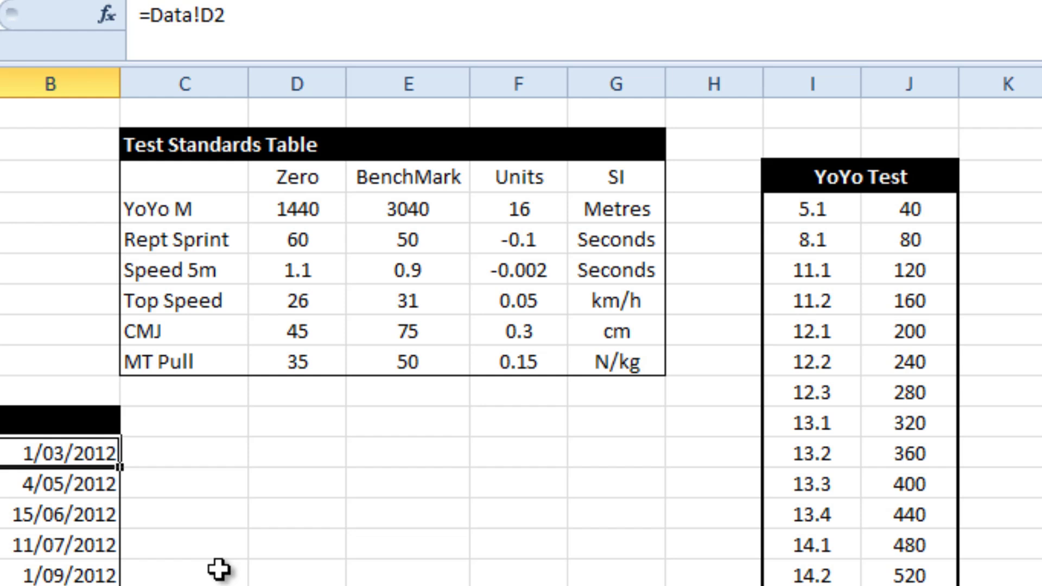
Step: Back on Fitness Profile, review the Score = 47 worked example of zero-to-benchmark scoring
left_click(443, 172)
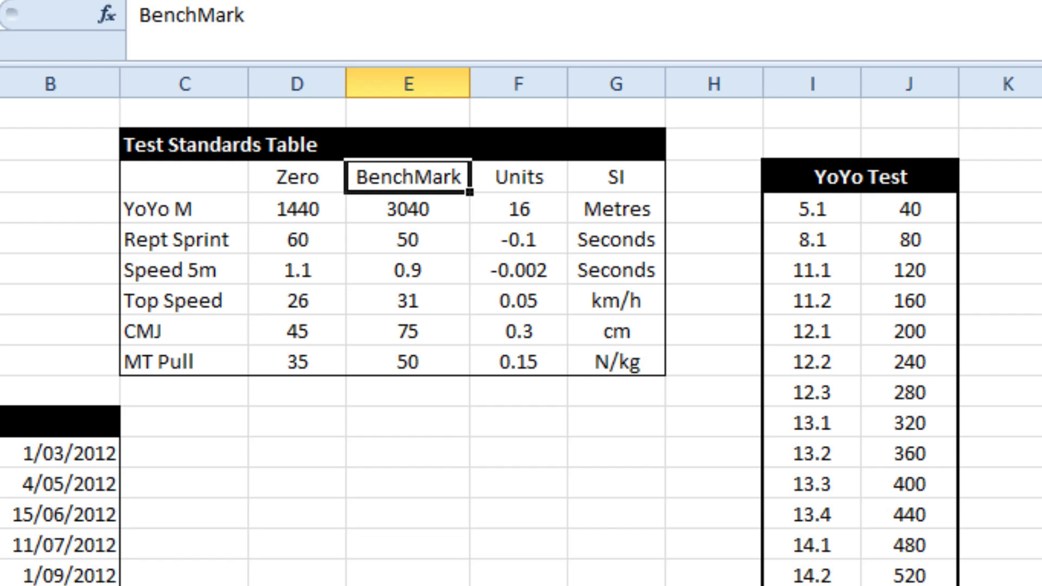
key("ctrl+Page_Up")
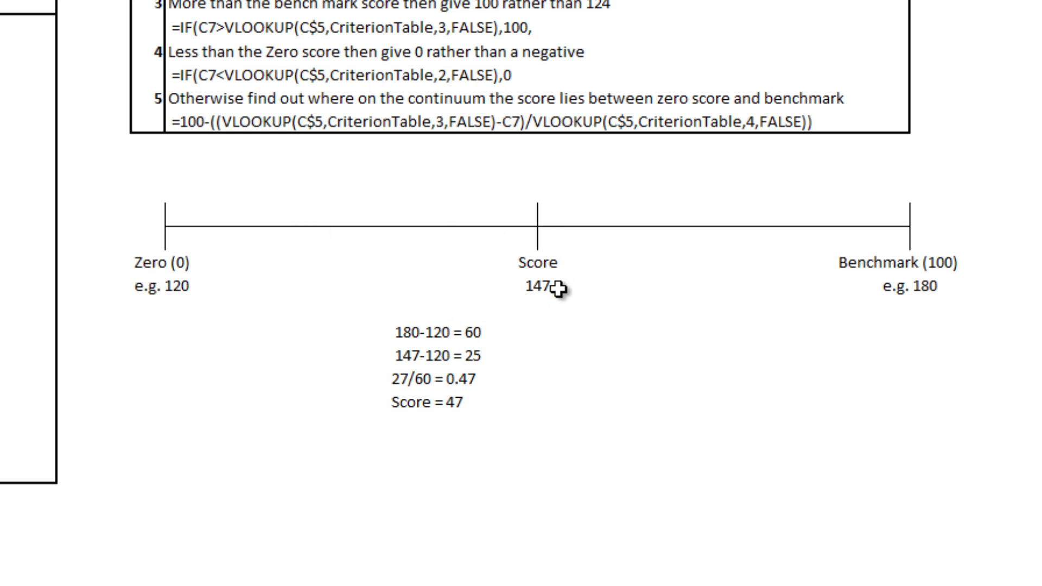
left_click(467, 402)
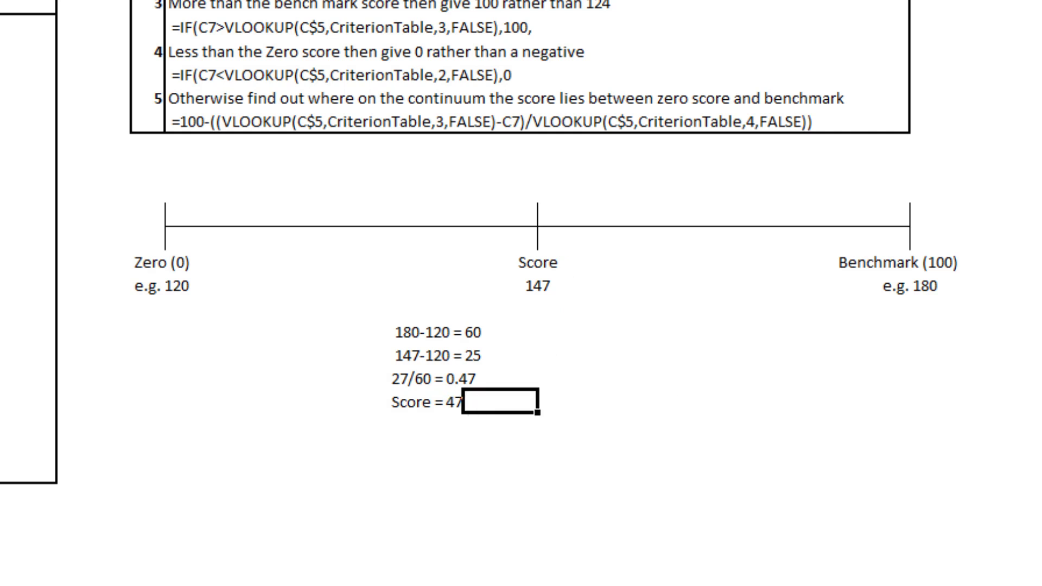
left_click(426, 402)
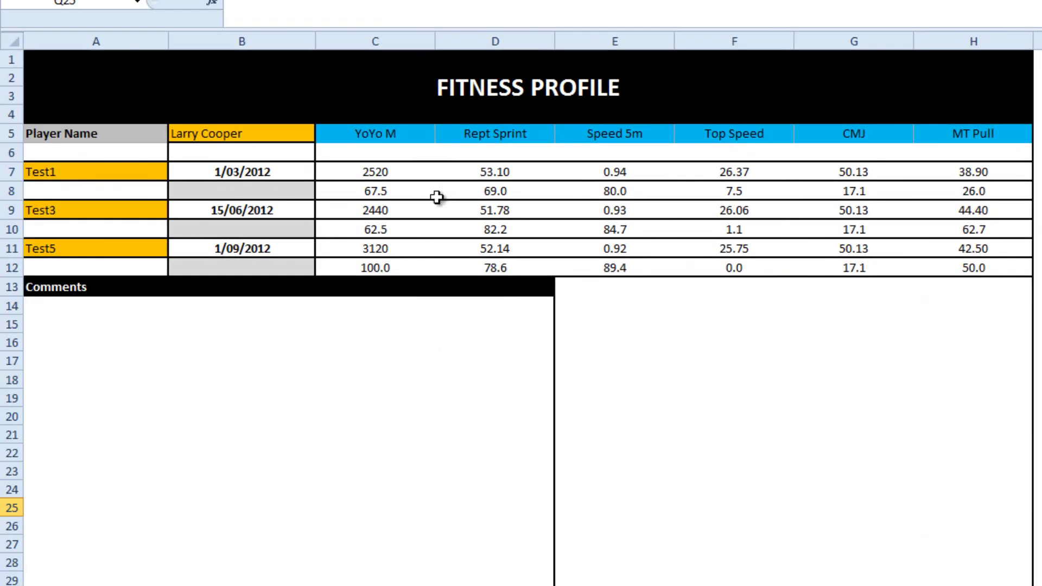
left_click(360, 192)
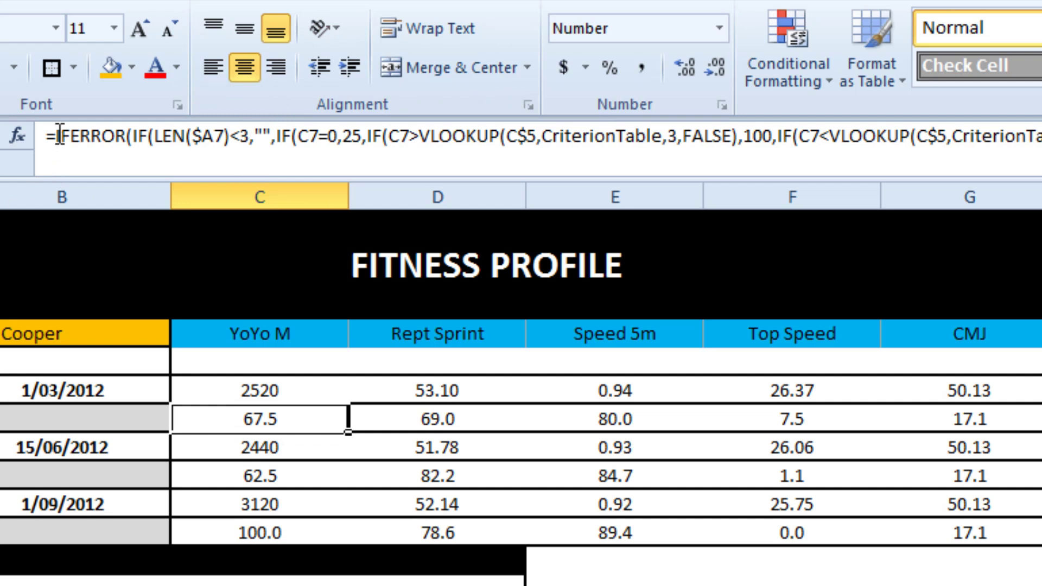
left_click_drag(141, 135, 271, 136)
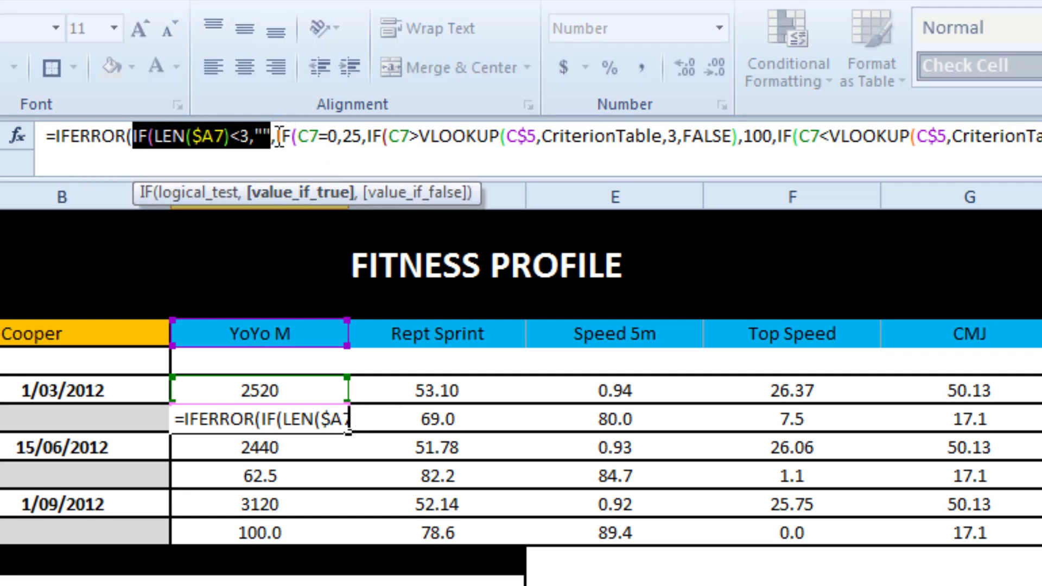
left_click_drag(273, 136, 362, 135)
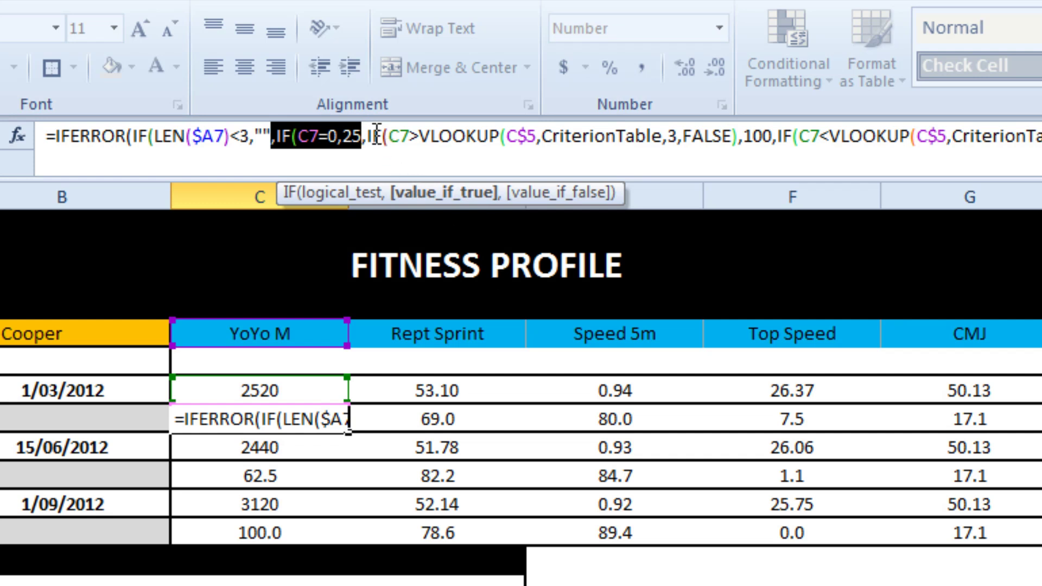
left_click_drag(373, 135, 779, 135)
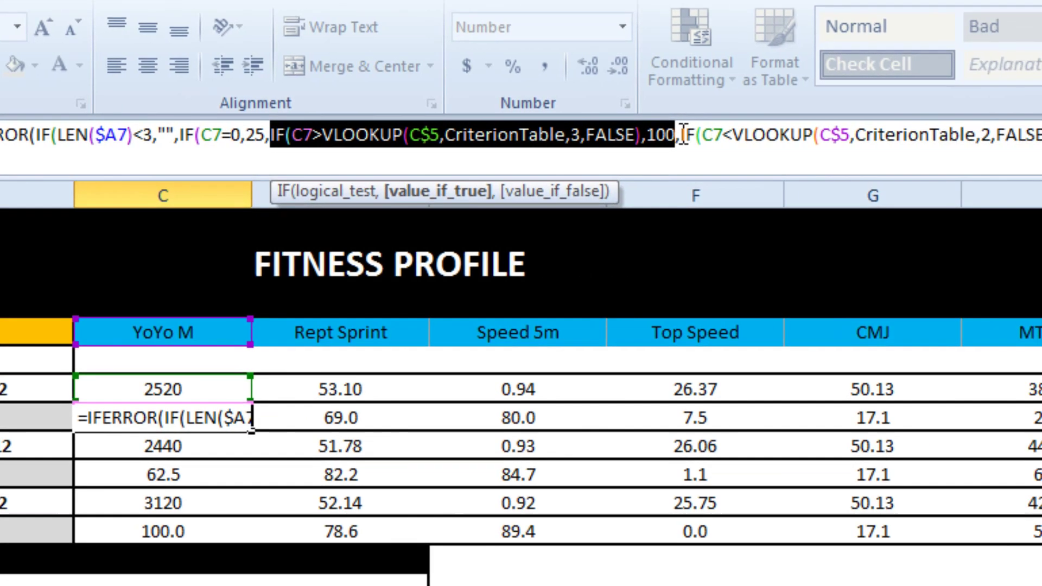
left_click_drag(780, 135, 1041, 126)
left_click_drag(688, 119, 688, 145)
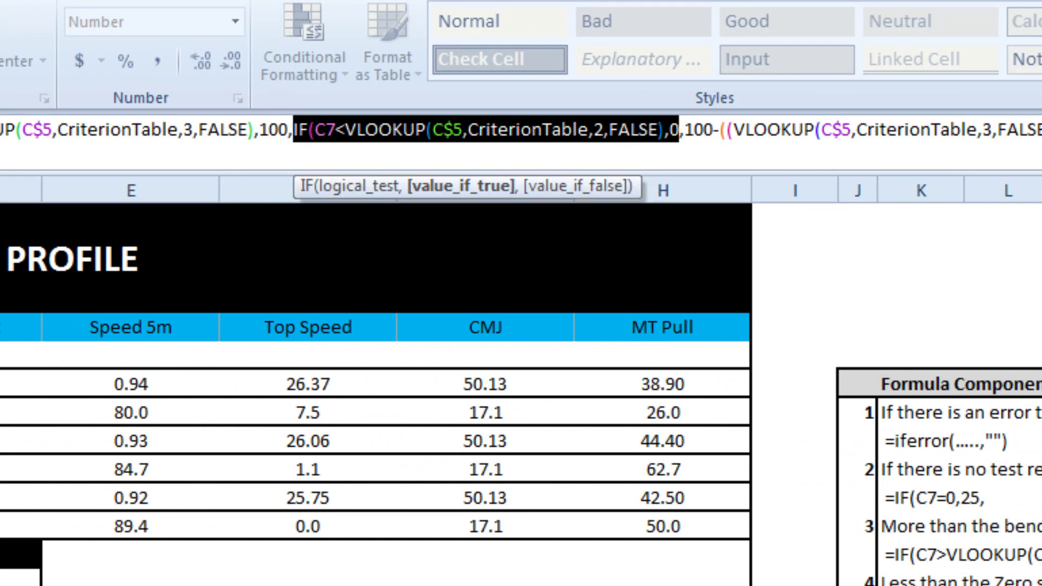
key("Escape")
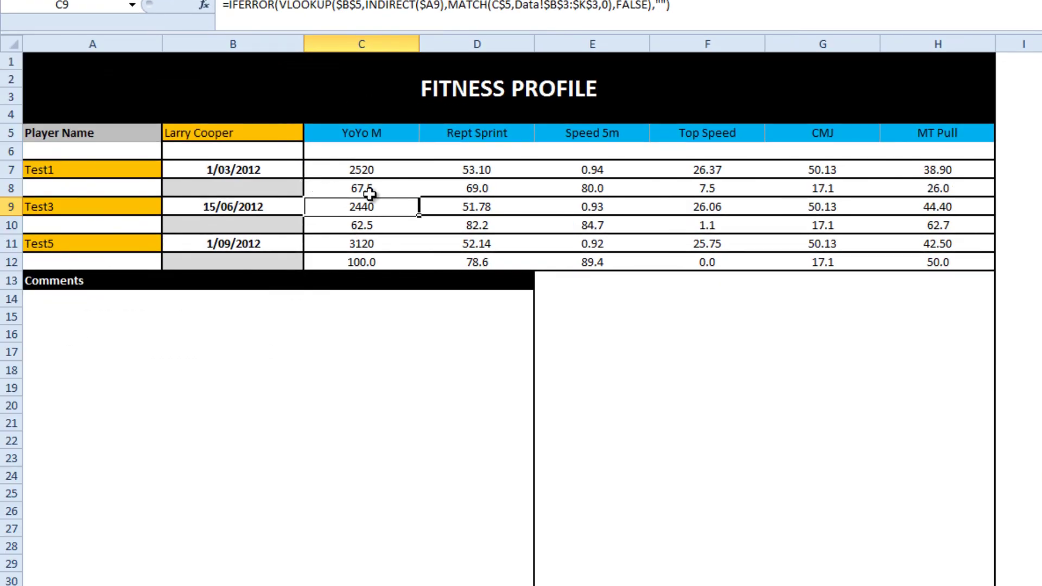
left_click_drag(338, 187, 932, 186)
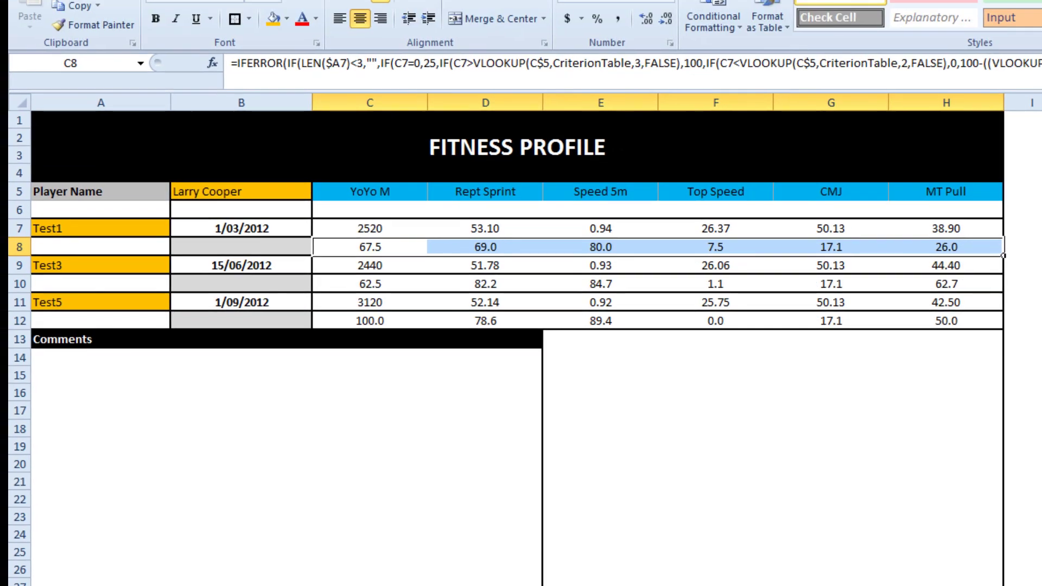
Step: Insert a Radar with Markers chart of the Test1 scores, placed beside Comments and enlarged
left_click(127, 0)
left_click(570, 0)
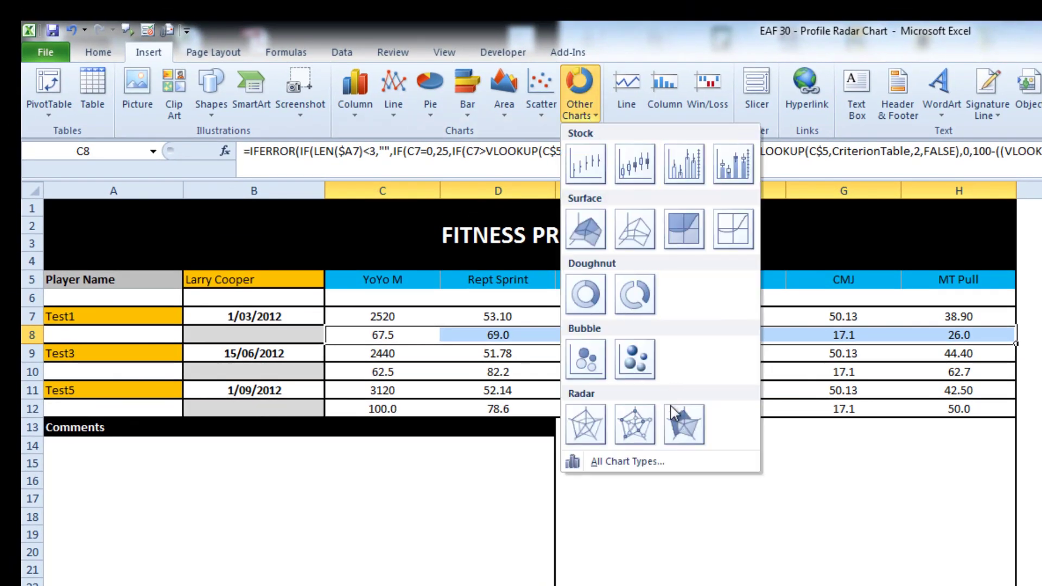
left_click(639, 421)
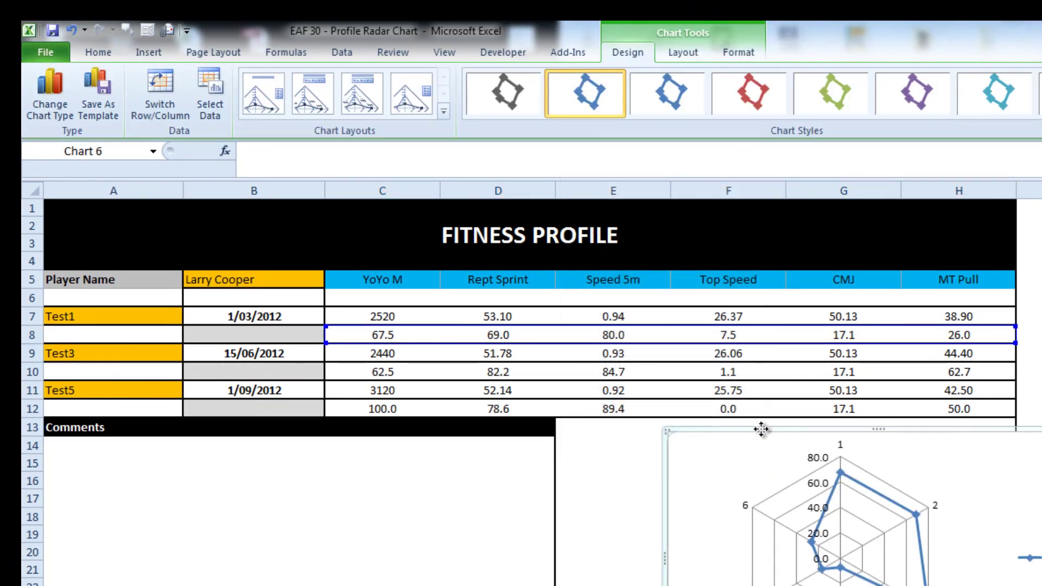
left_click_drag(761, 434, 653, 426)
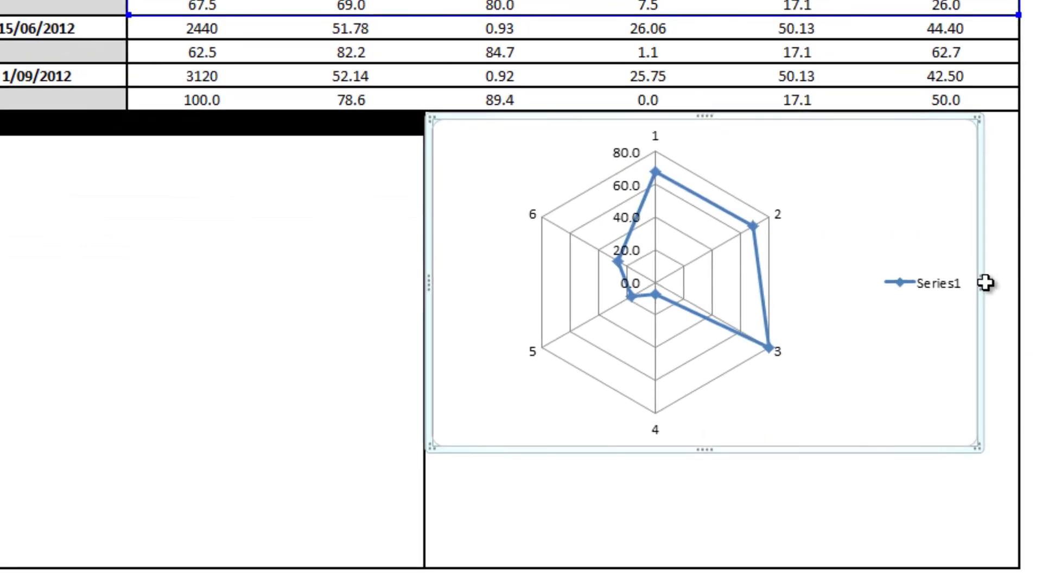
left_click_drag(984, 278, 1010, 283)
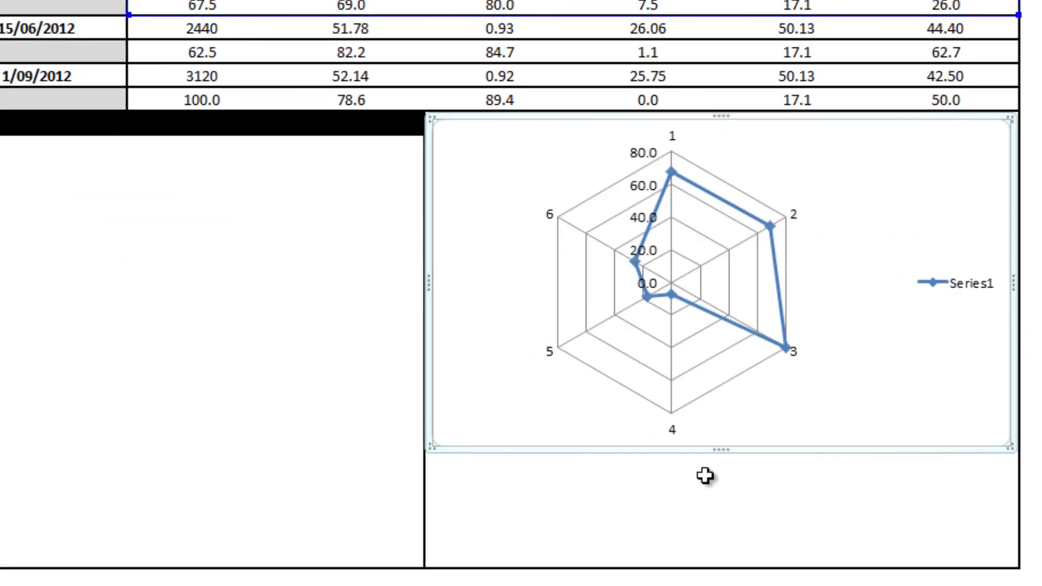
left_click_drag(721, 450, 716, 561)
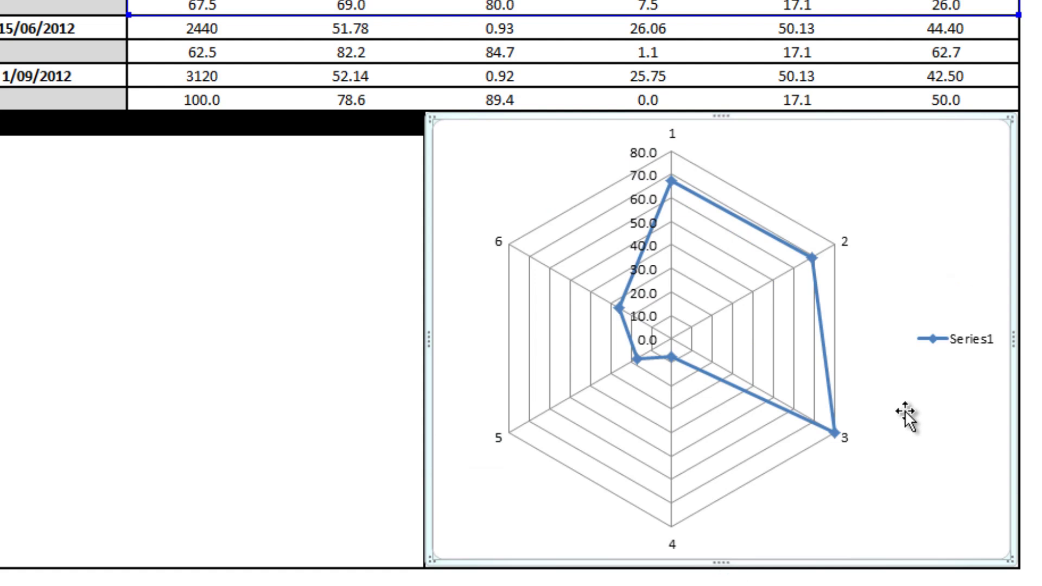
left_click(653, 274)
Step: Fix the value axis at minimum 0, maximum 100, major unit 25, with 0 decimal places
right_click(653, 275)
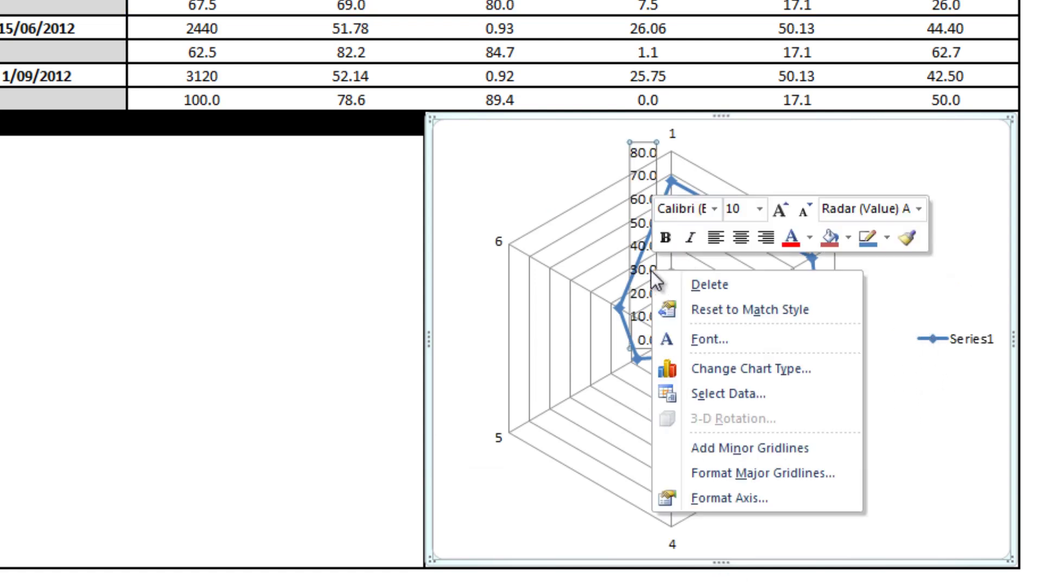
left_click(733, 500)
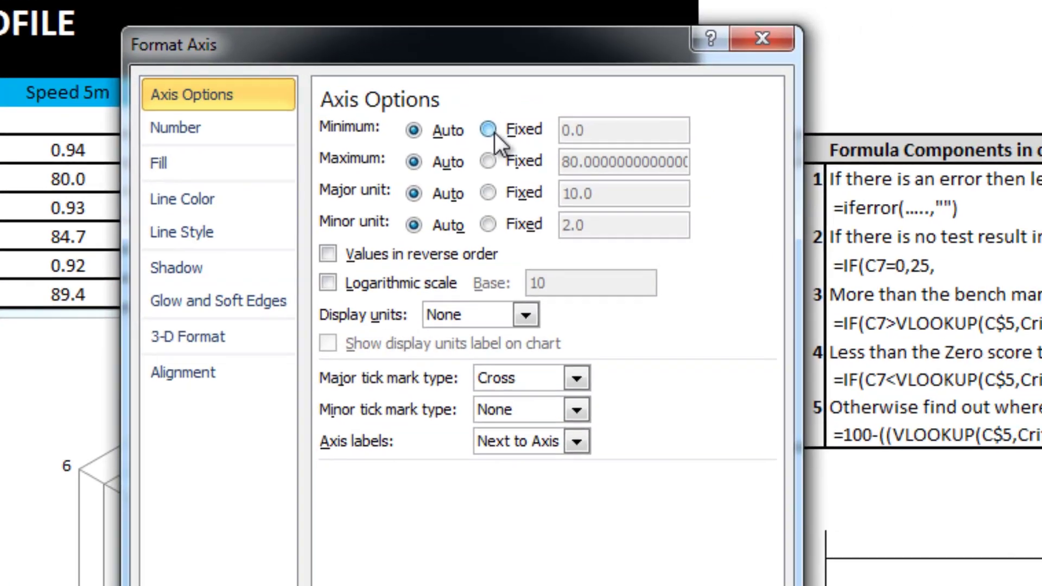
left_click(463, 140)
left_click(464, 173)
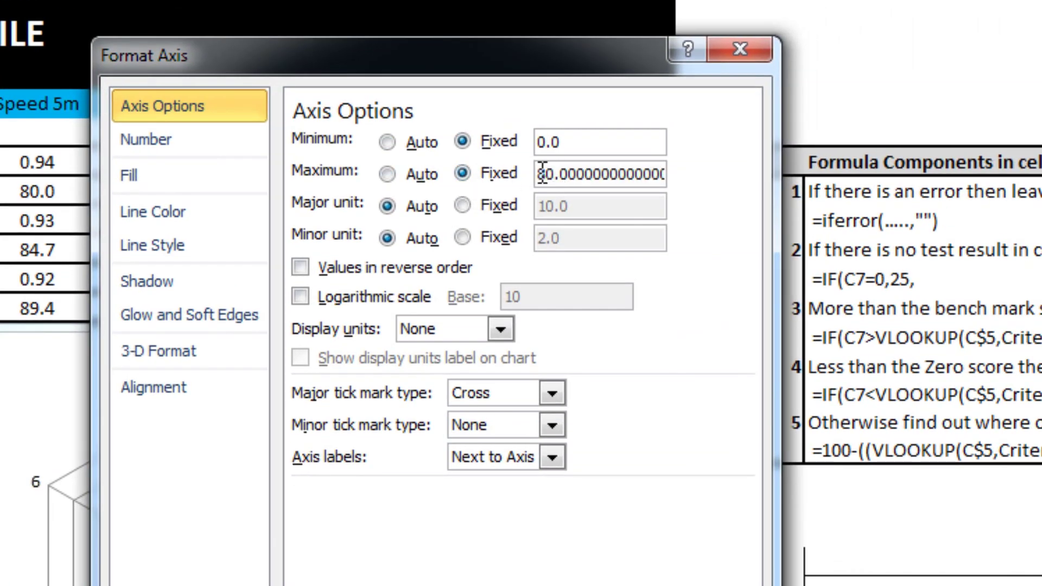
left_click_drag(542, 173, 835, 192)
type("1")
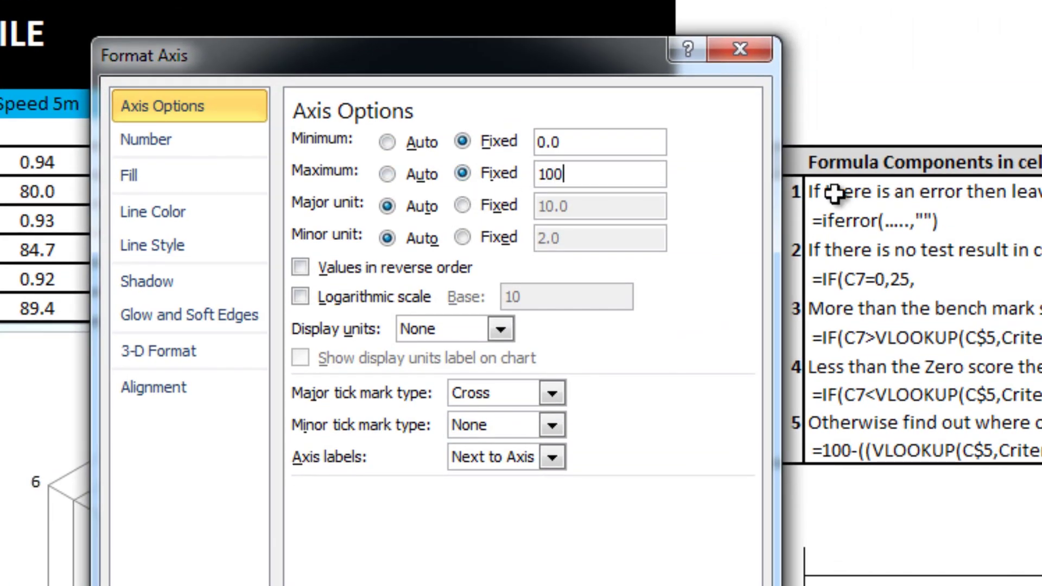
left_click(463, 205)
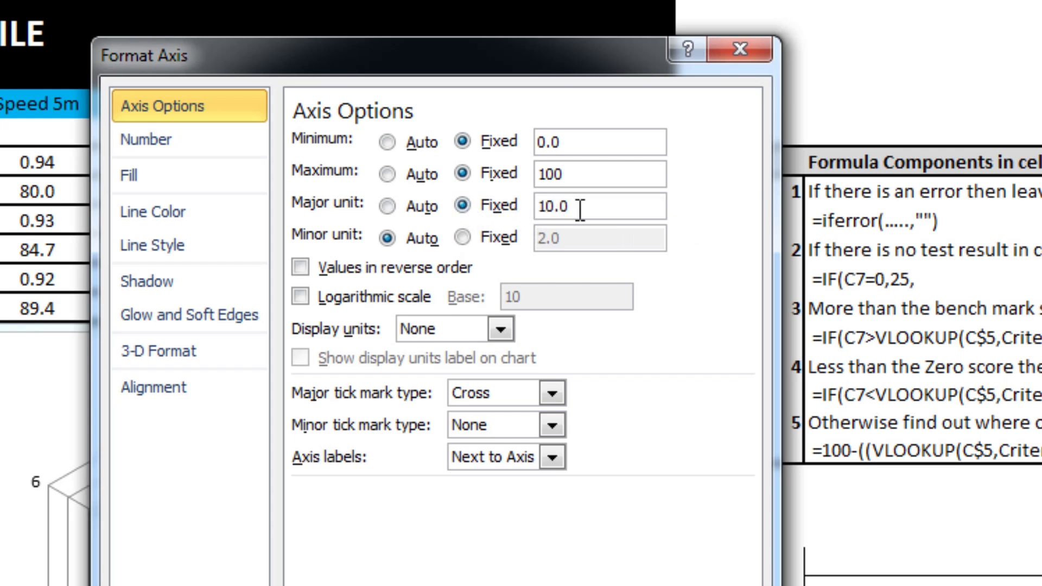
left_click_drag(580, 207, 530, 209)
type("25")
left_click(152, 141)
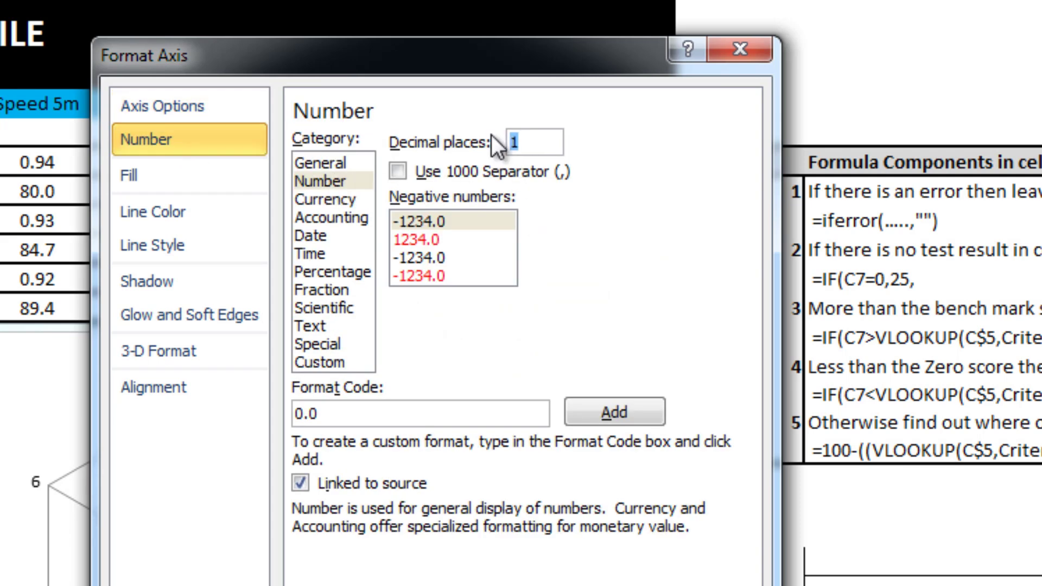
type("0")
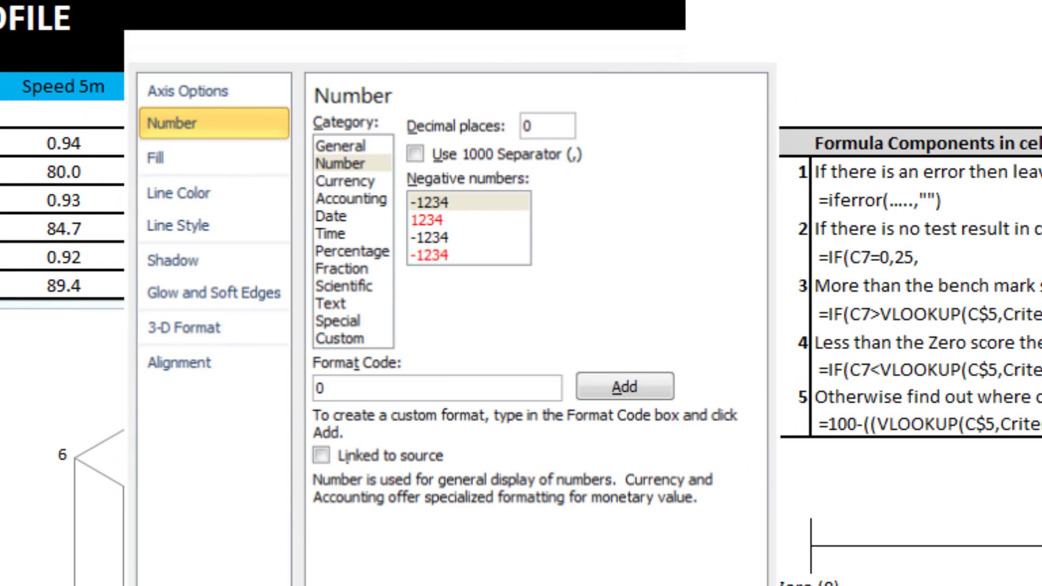
key("Return")
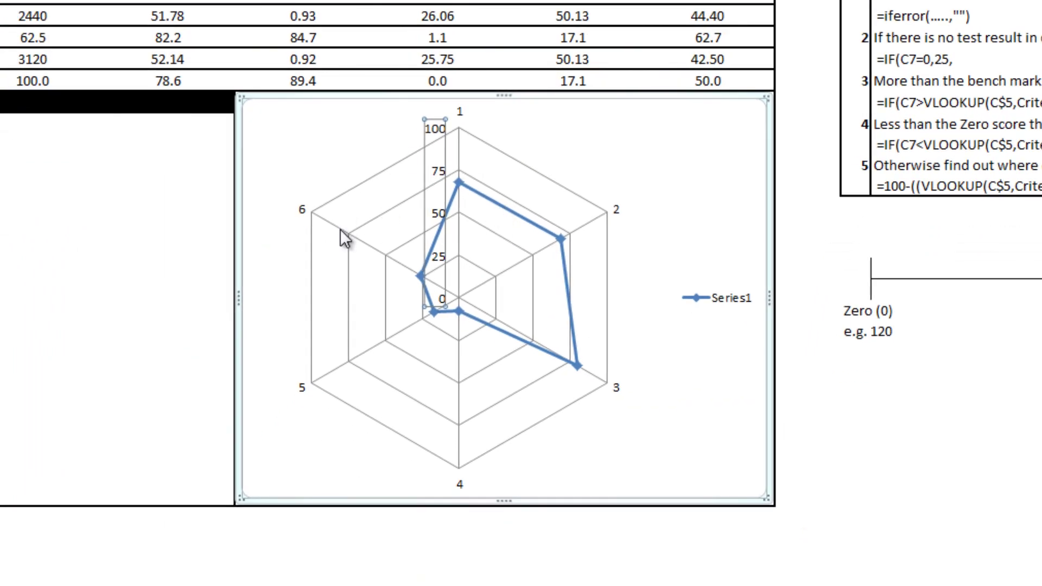
Step: Format the radar chart's major gridlines as solid light grey lines
left_click(373, 222)
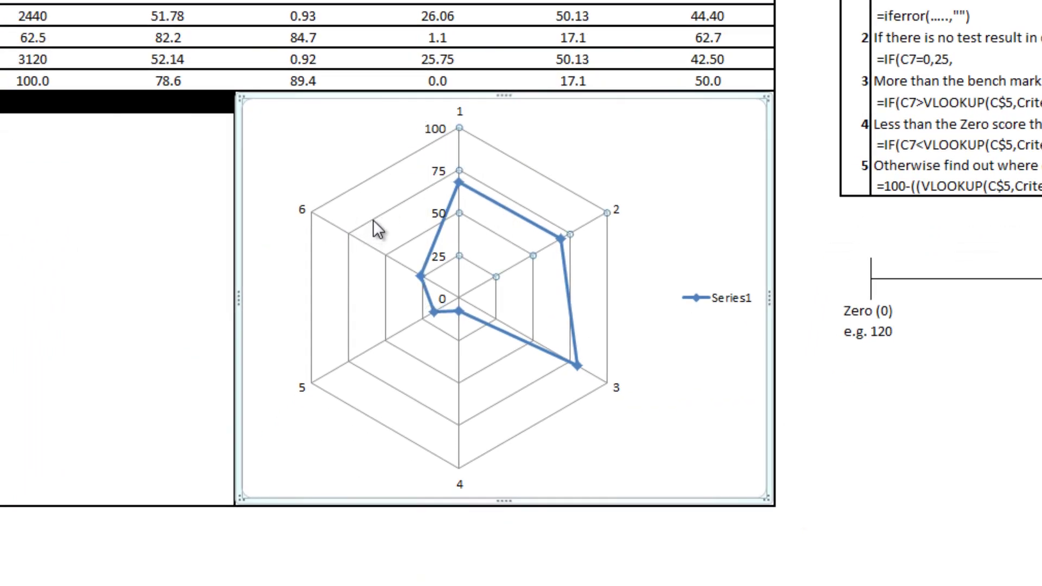
right_click(372, 219)
left_click(447, 352)
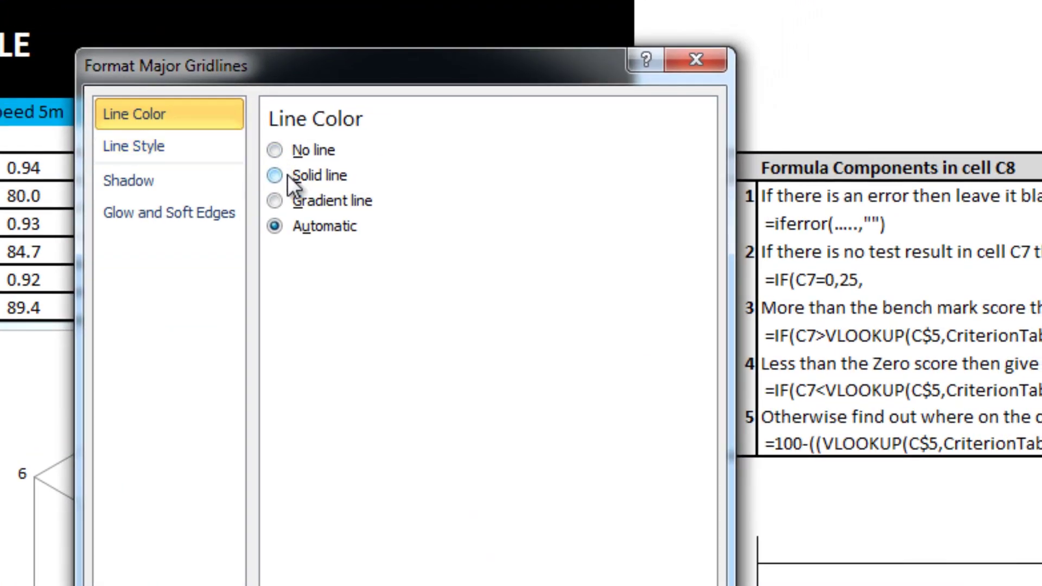
left_click(468, 13)
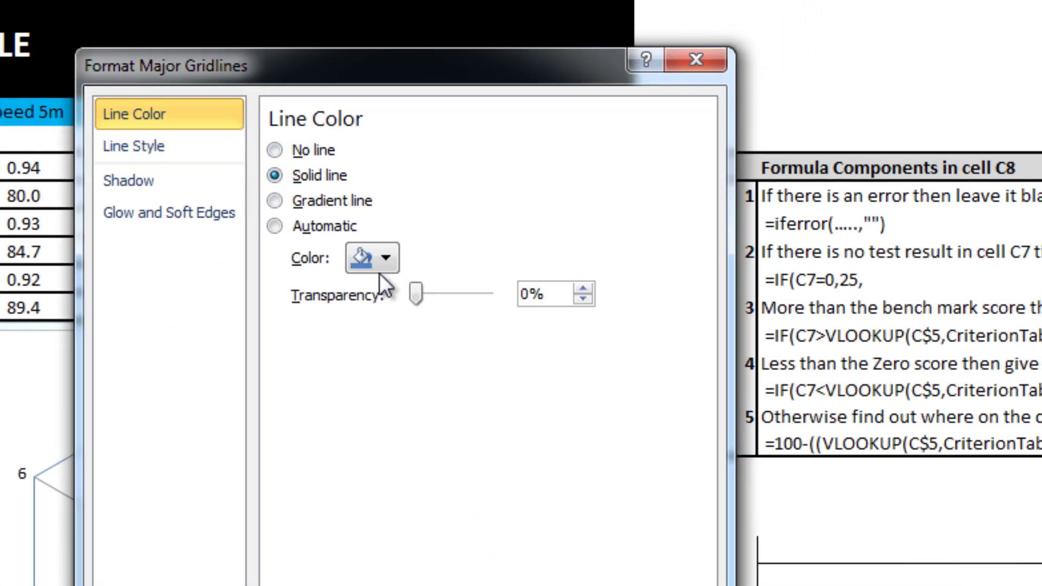
left_click(385, 259)
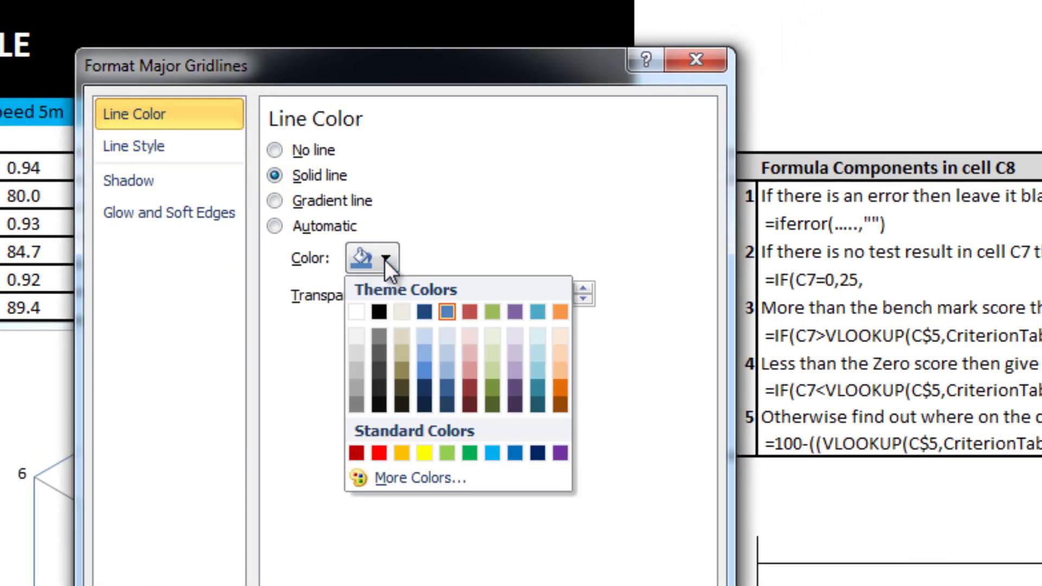
left_click(355, 342)
key("Return")
key("Escape")
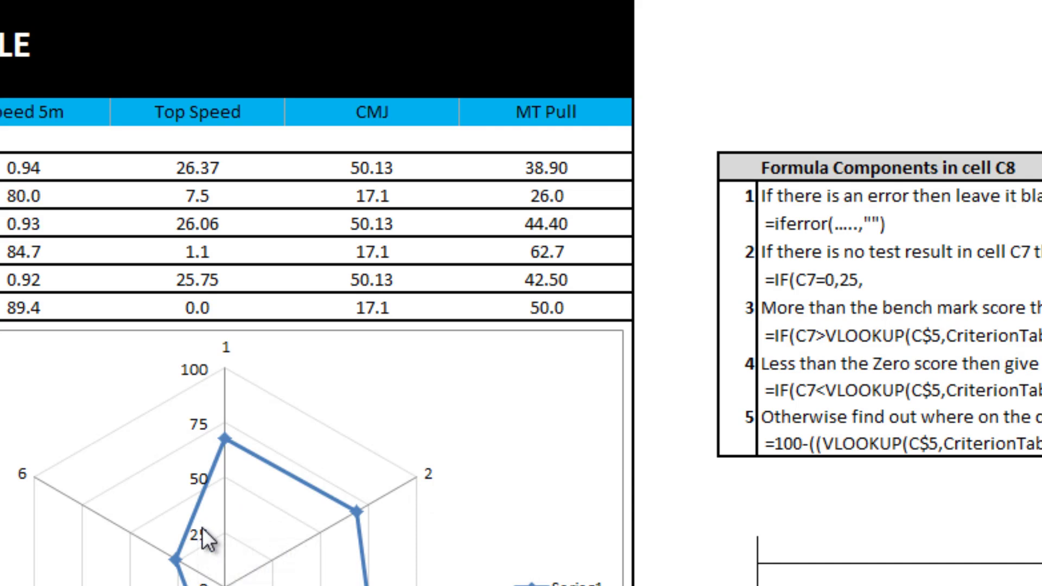
Step: In Select Data, set the chart's axis labels to the test names in C5:H5
right_click(202, 529)
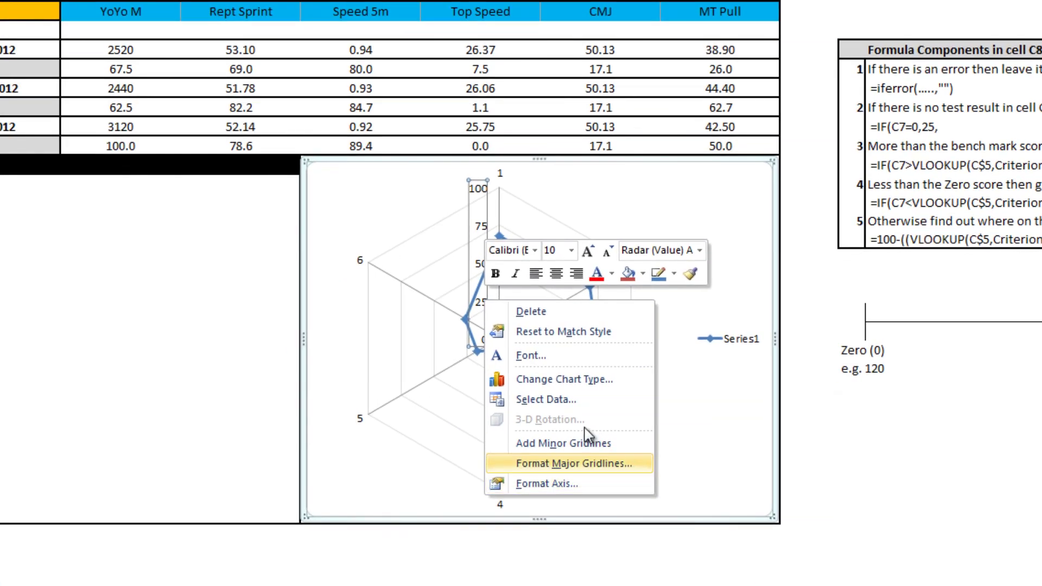
left_click(583, 400)
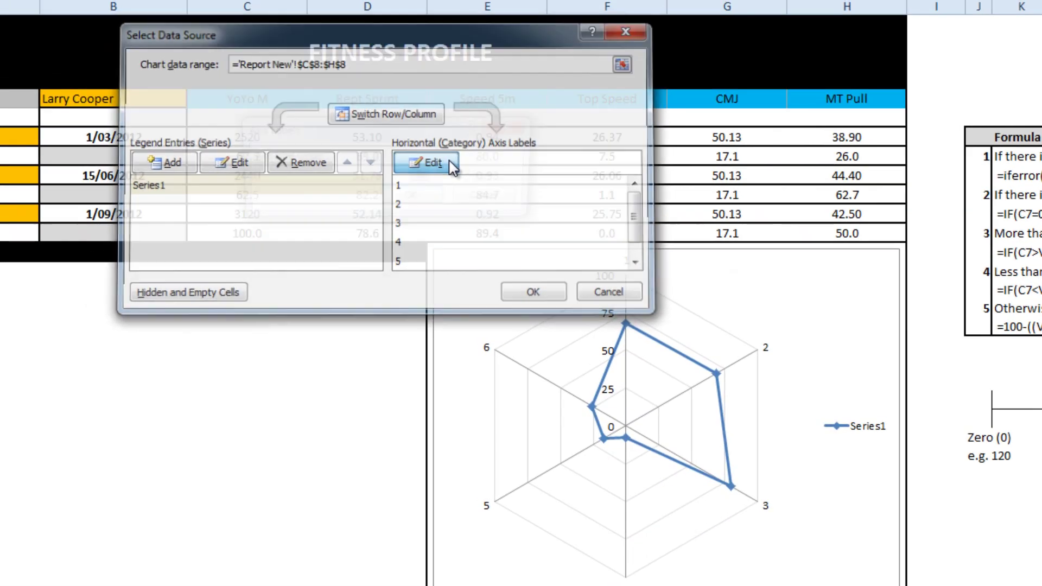
left_click(413, 137)
left_click_drag(204, 70, 728, 79)
left_click_drag(771, 108, 881, 95)
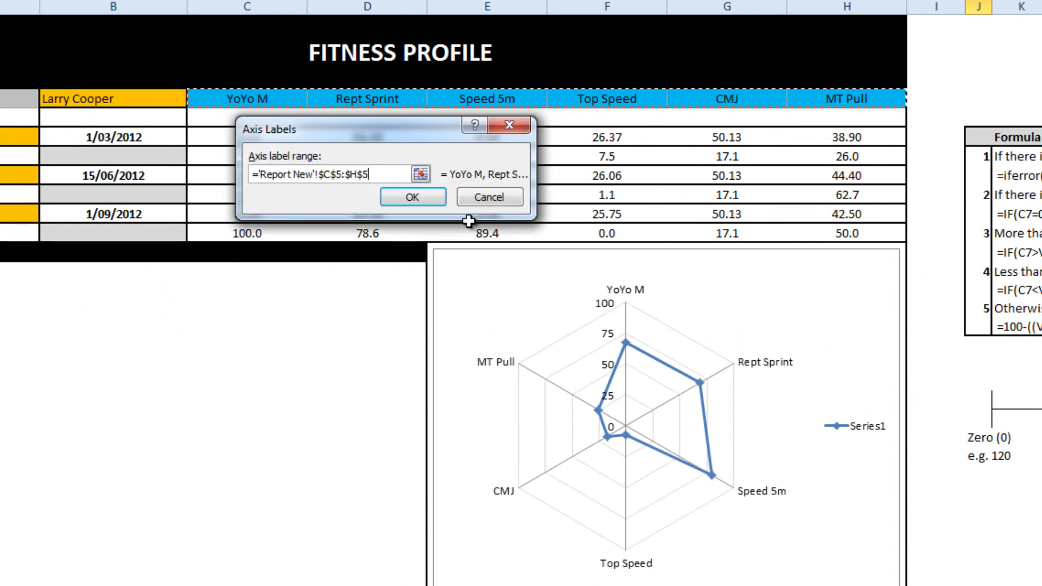
left_click(418, 198)
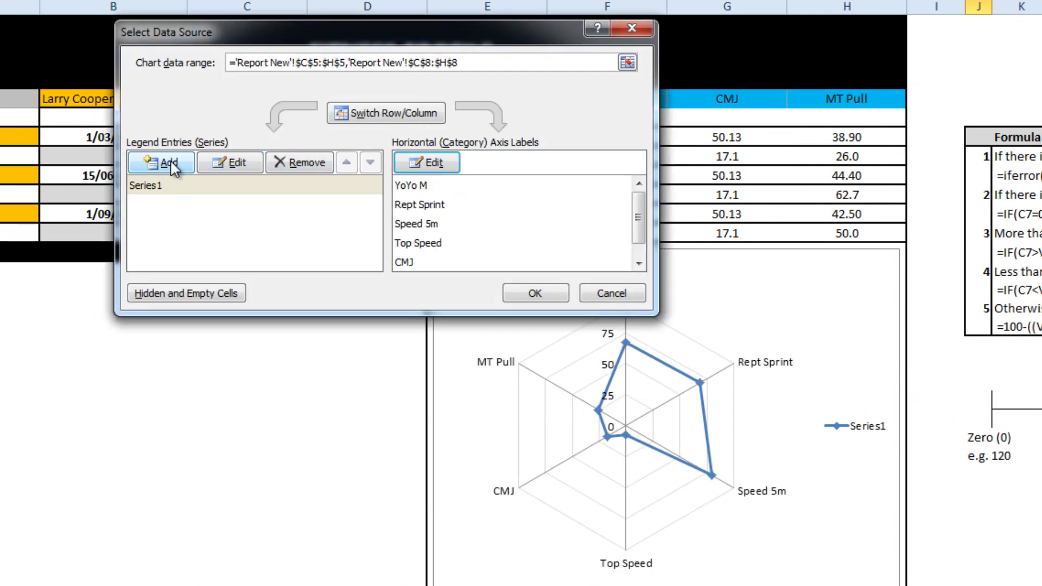
Step: Name Series1 from the 1/03/2012 date cell B7
left_click(163, 185)
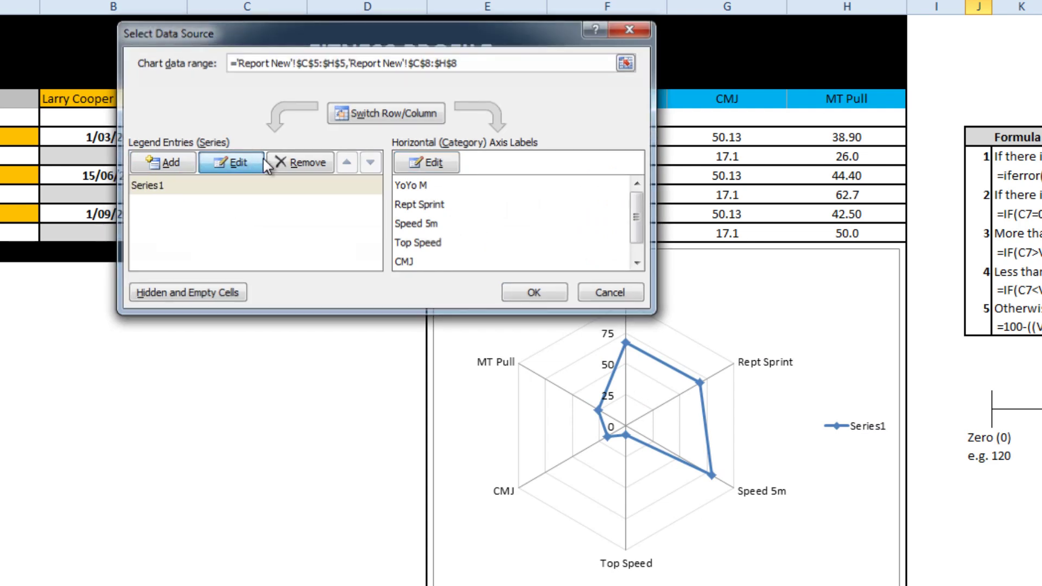
left_click(255, 162)
left_click(395, 155)
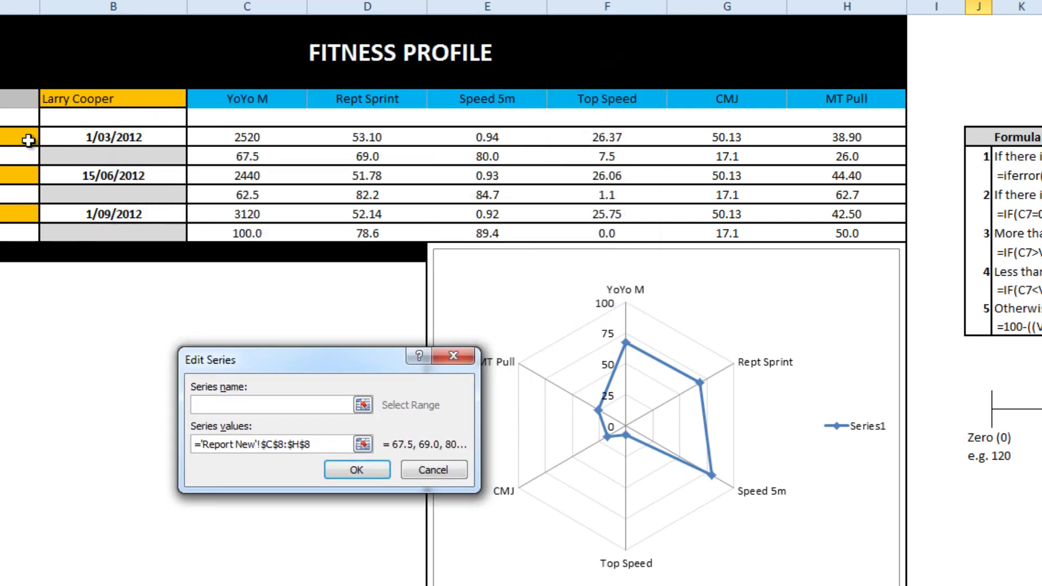
left_click(78, 137)
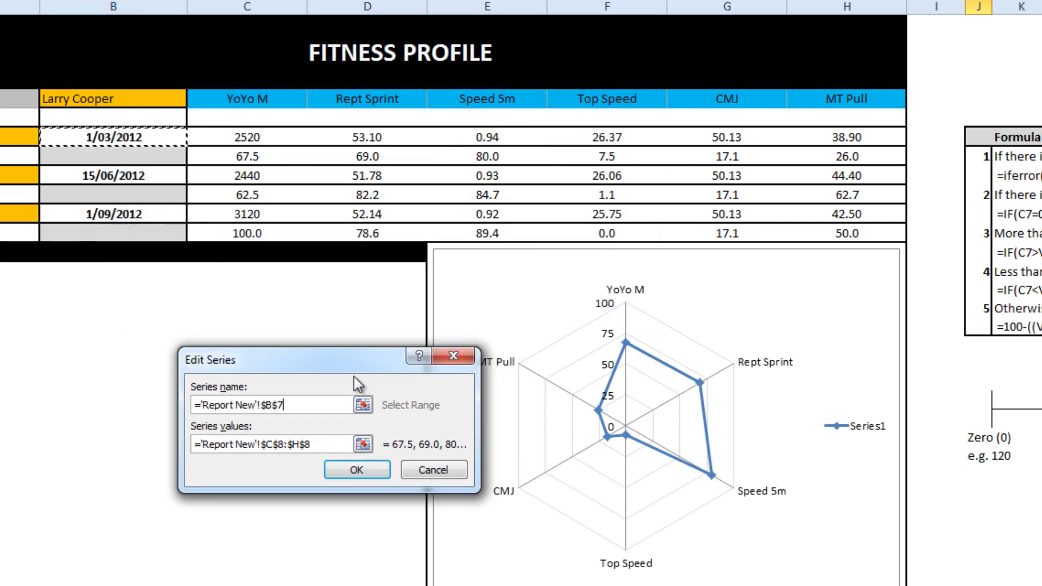
left_click(367, 468)
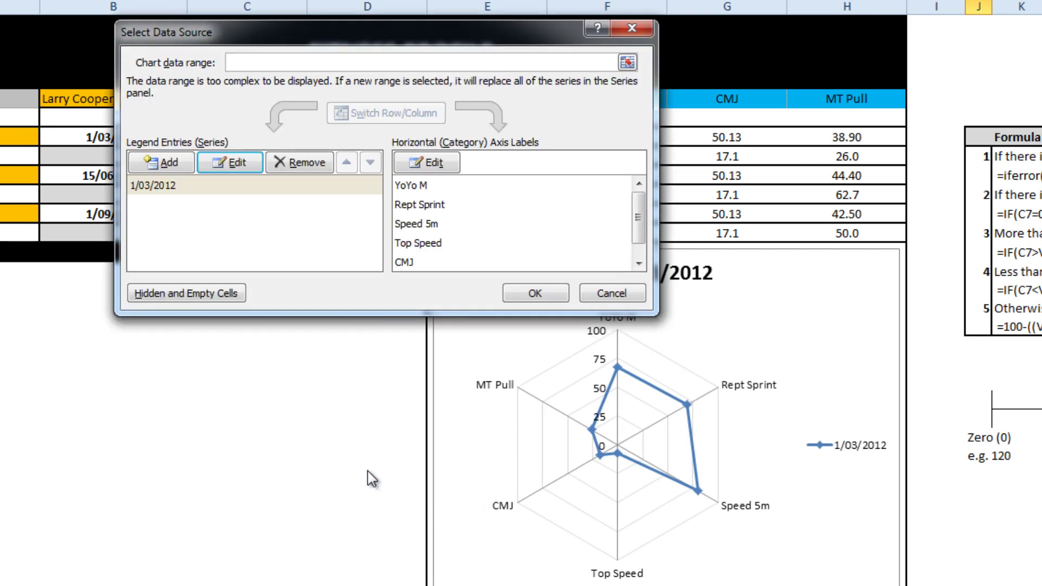
Step: Add a 15/06/2012 series named from B9 with values C10:H10
left_click(162, 162)
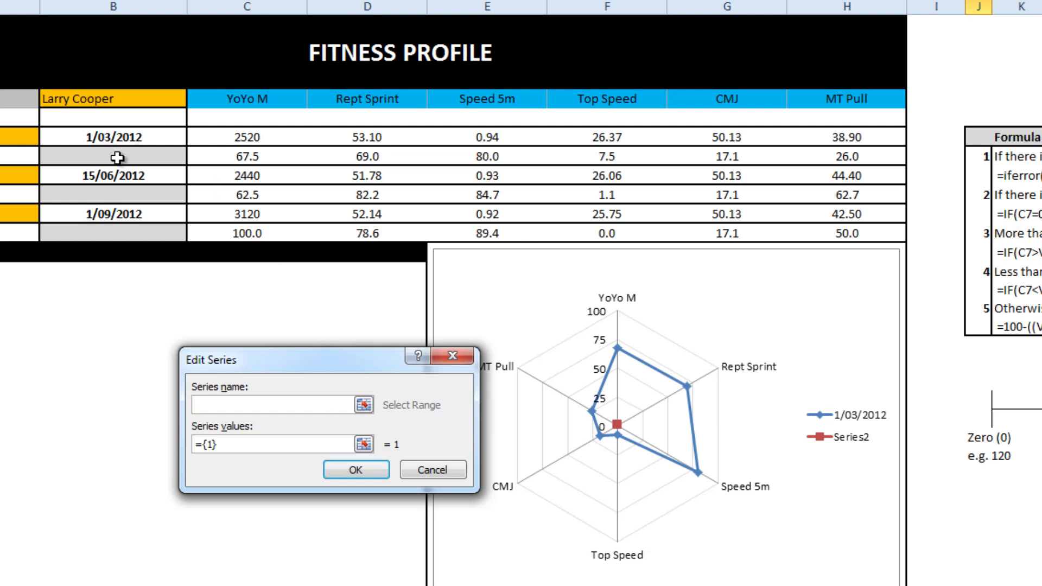
left_click(87, 177)
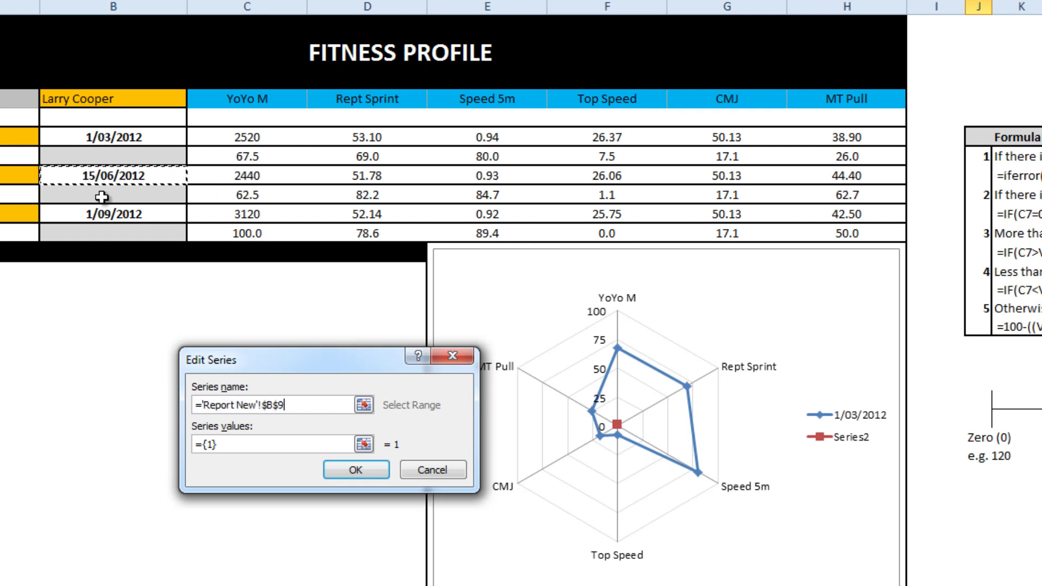
left_click(364, 444)
left_click_drag(241, 191, 835, 200)
left_click(457, 390)
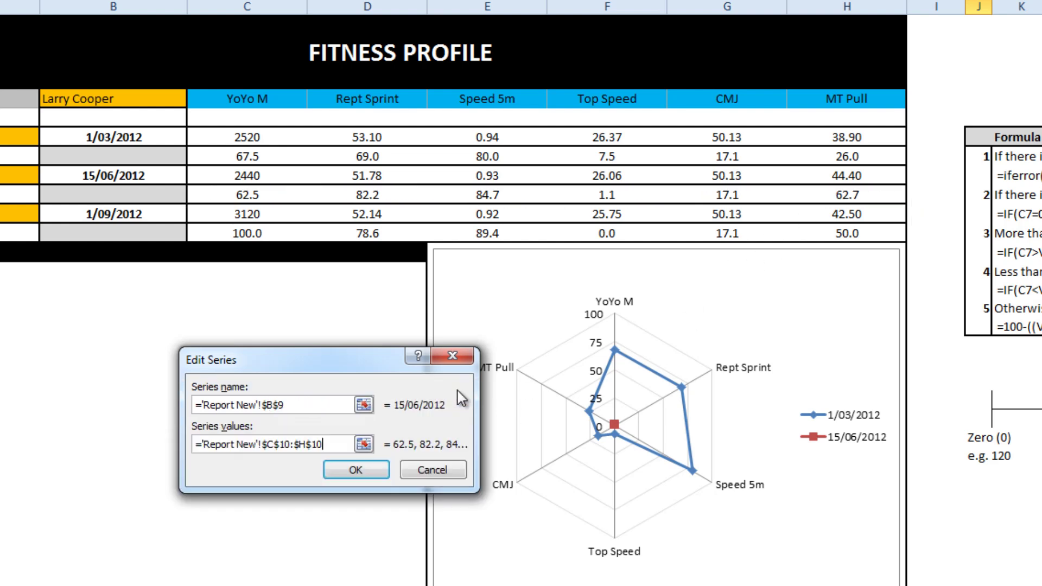
left_click(358, 469)
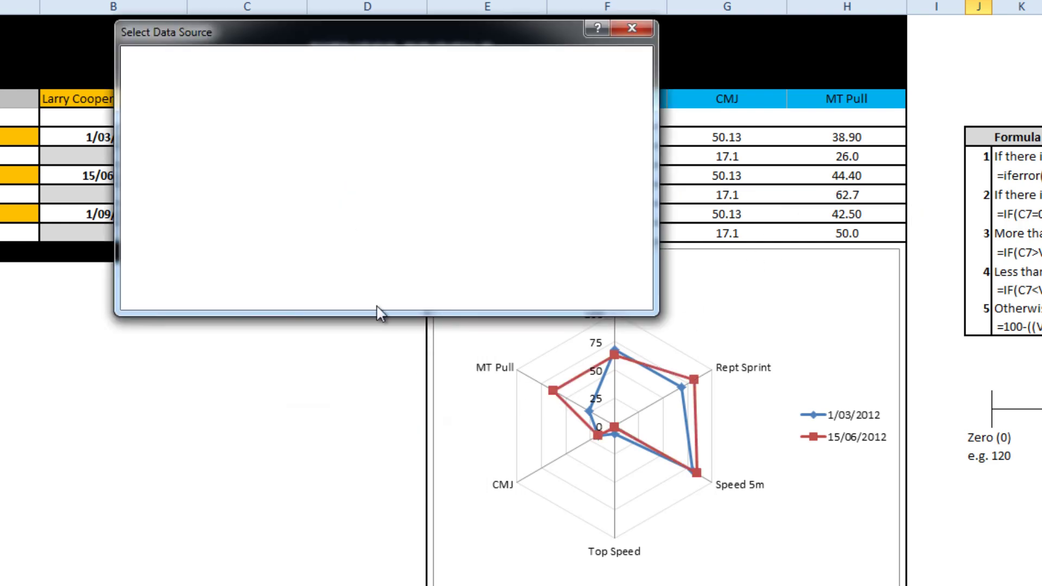
Step: Add a 1/09/2012 series named from B11 with values C12:H12
left_click(169, 164)
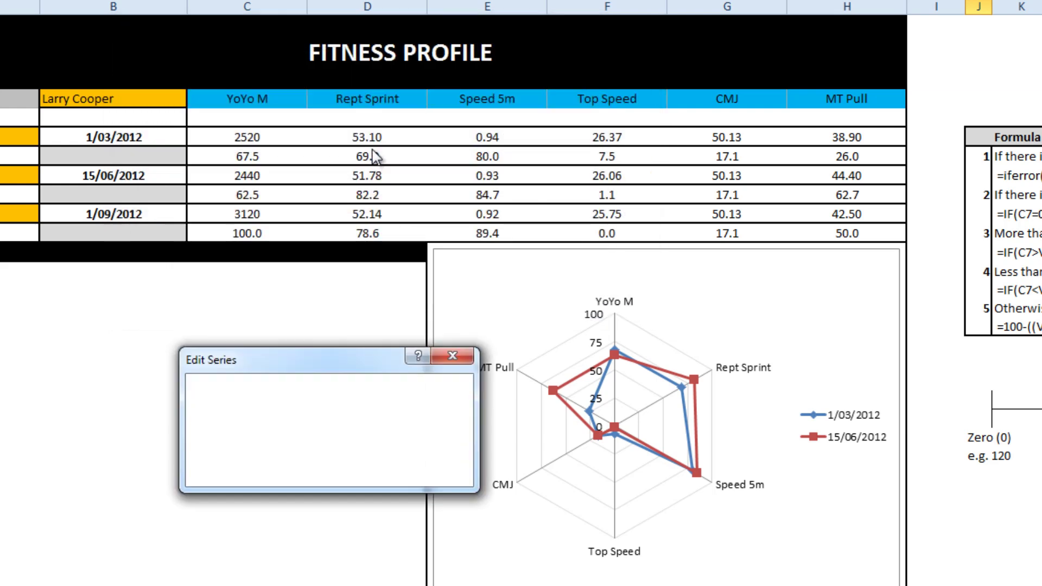
left_click(144, 216)
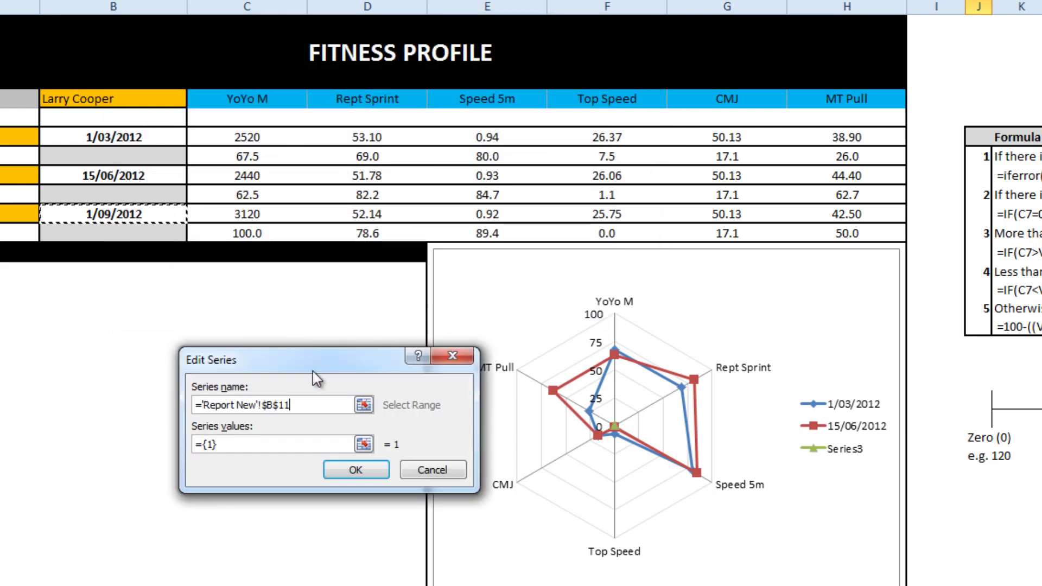
left_click(363, 444)
left_click_drag(242, 234, 848, 234)
left_click(456, 390)
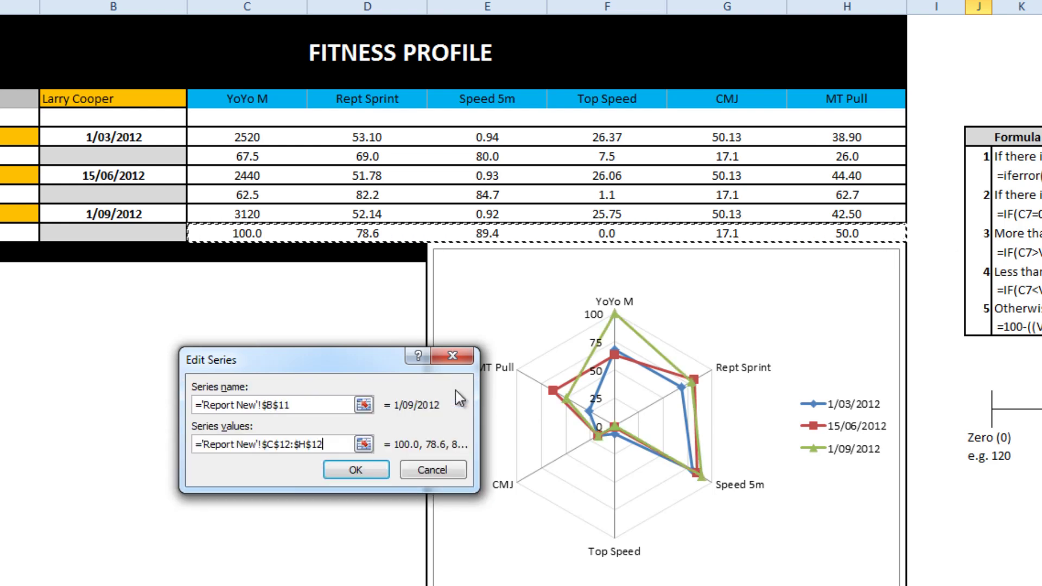
left_click(368, 473)
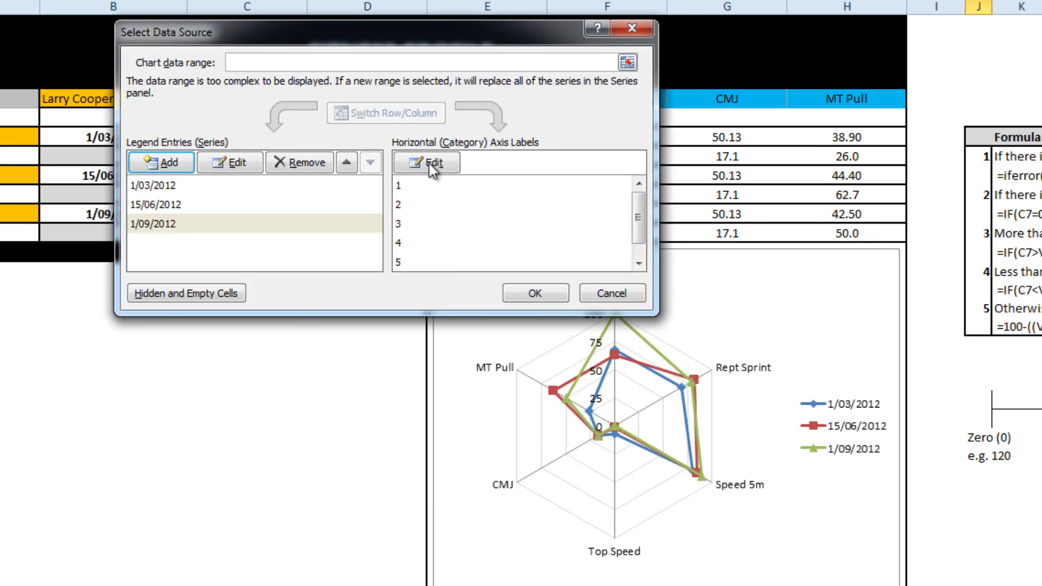
Step: Reapply C5:H5 as axis labels and check the 15/06/2012 and 1/03/2012 entries
left_click(434, 103)
left_click_drag(238, 87, 857, 98)
left_click(381, 452)
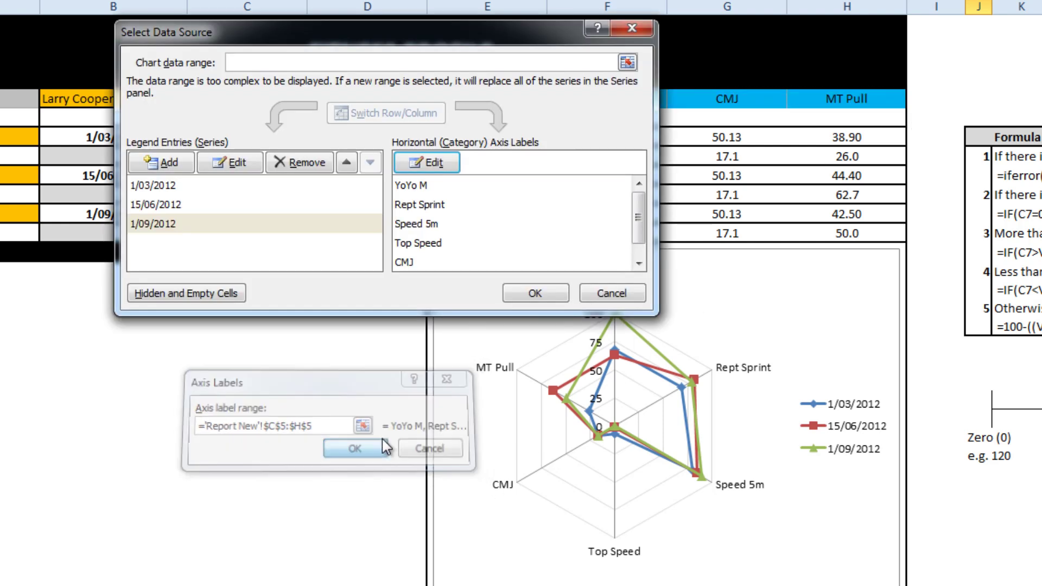
left_click(217, 201)
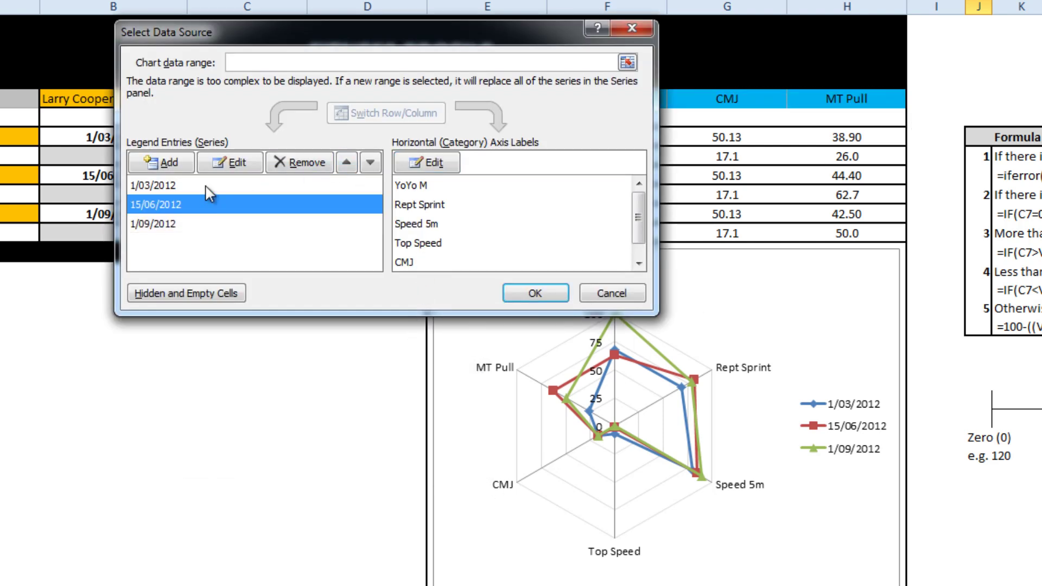
left_click(235, 186)
Step: Apply the data changes and make the 1/09/2012 series a solid black line
left_click(534, 293)
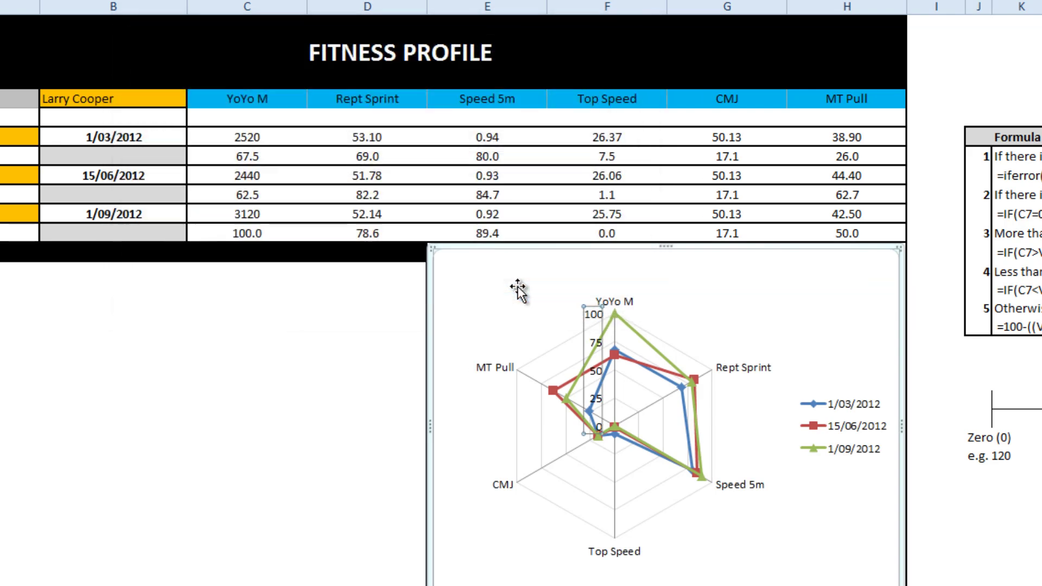
left_click(599, 356)
right_click(593, 358)
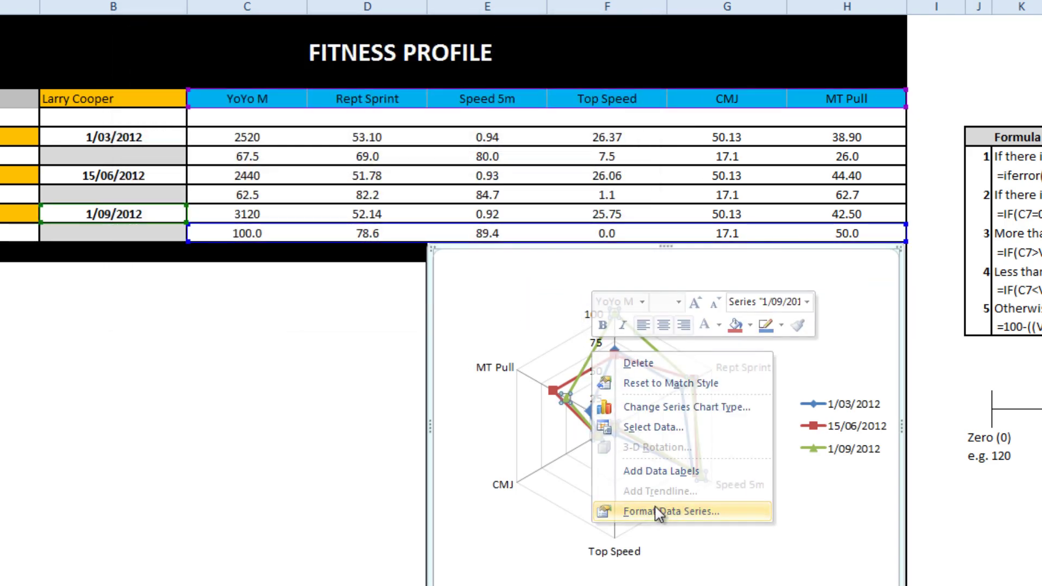
left_click(656, 511)
left_click(564, 169)
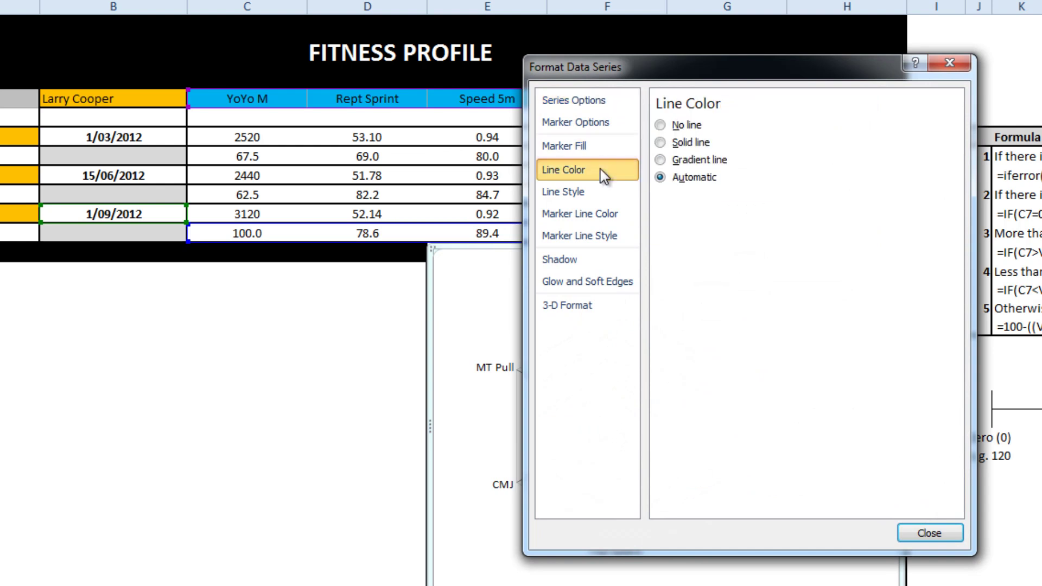
left_click(692, 143)
left_click(727, 198)
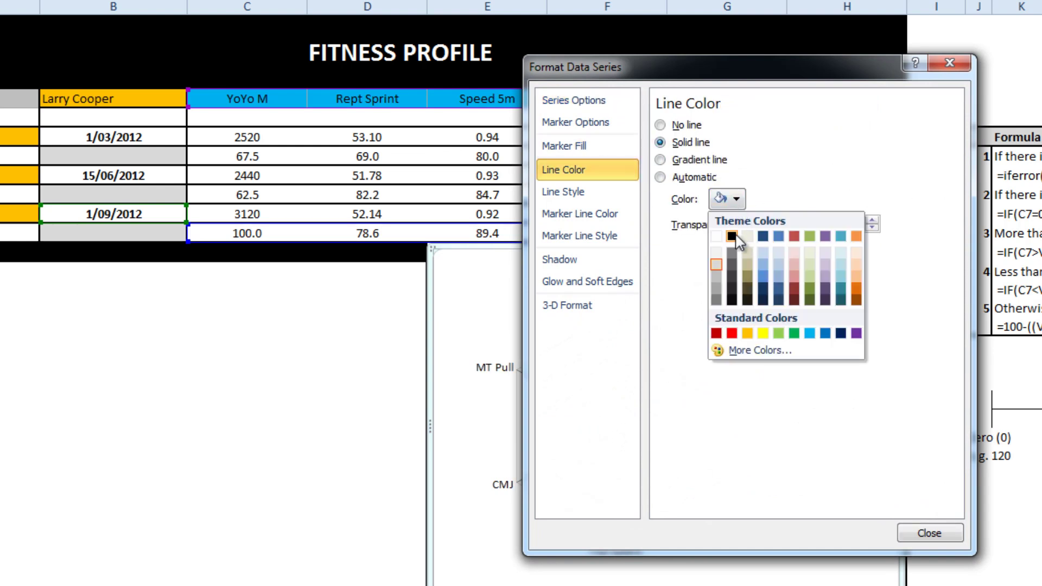
left_click(729, 237)
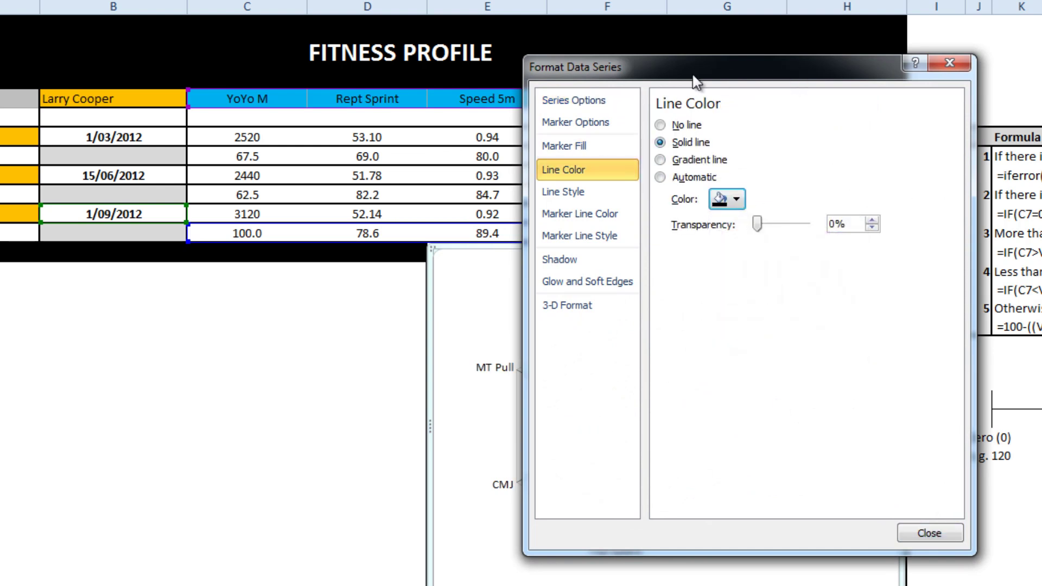
Step: Make the 15/06/2012 series a solid red line
left_click_drag(697, 81, 201, 102)
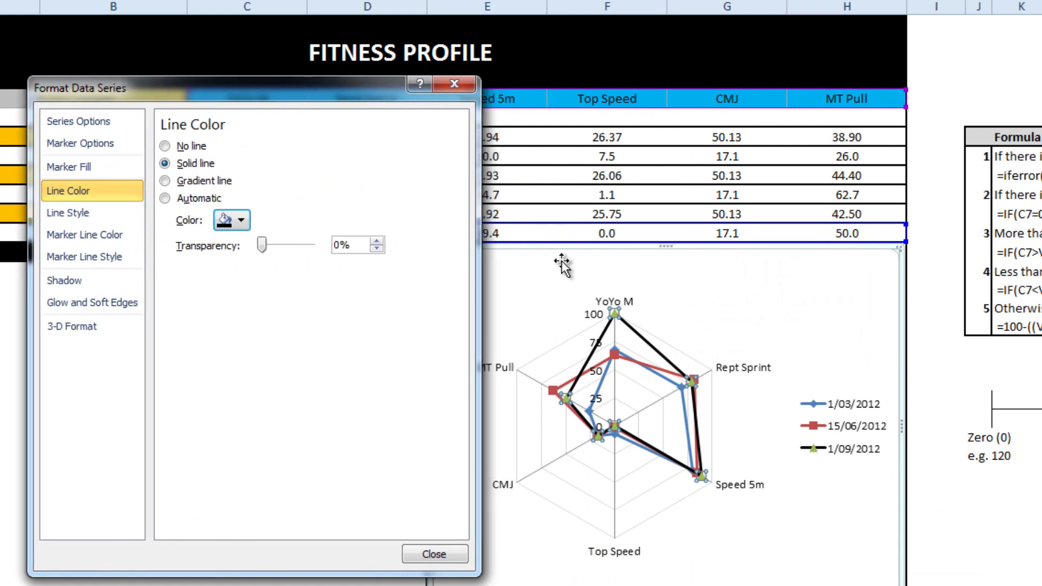
left_click(565, 390)
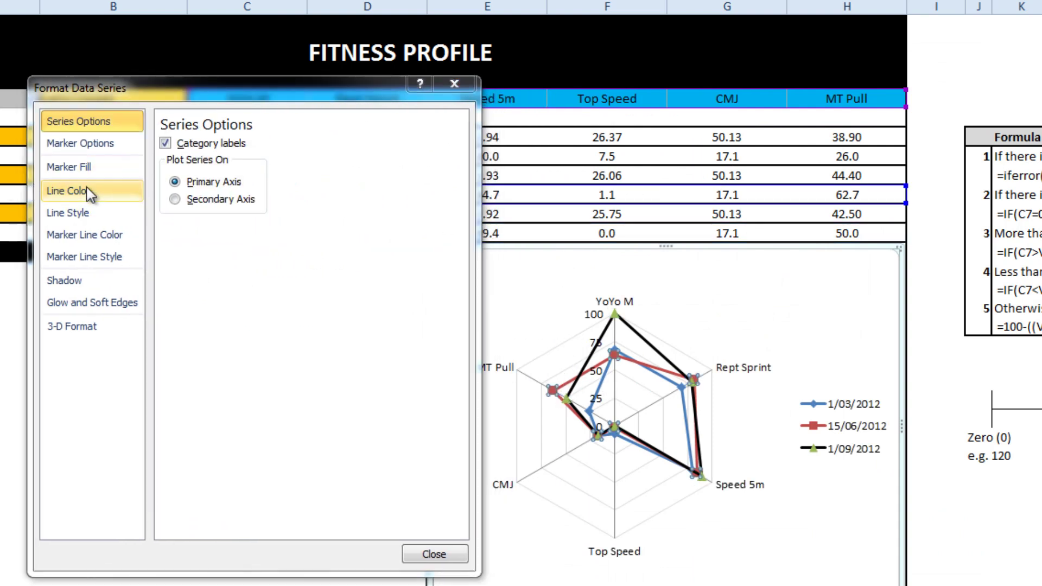
left_click(86, 191)
left_click(164, 163)
left_click(232, 218)
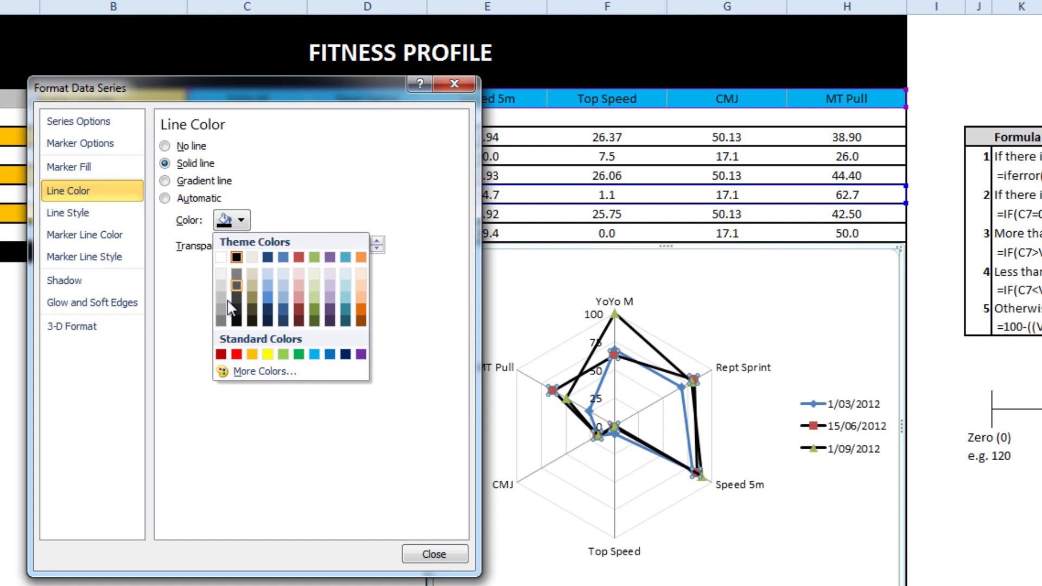
left_click(236, 353)
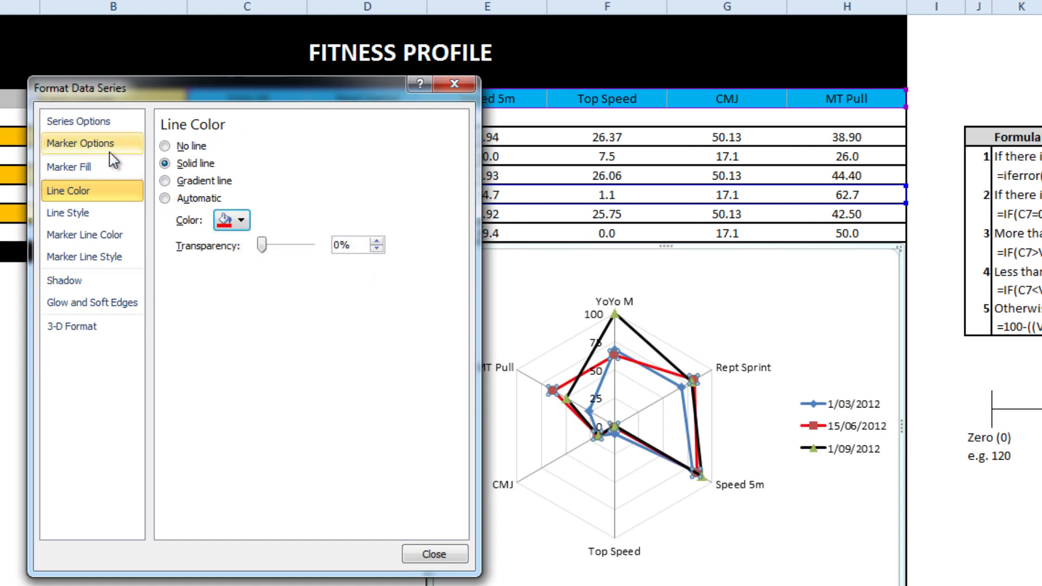
Step: Set markers to None on the red, black and blue series
left_click(80, 143)
left_click(188, 186)
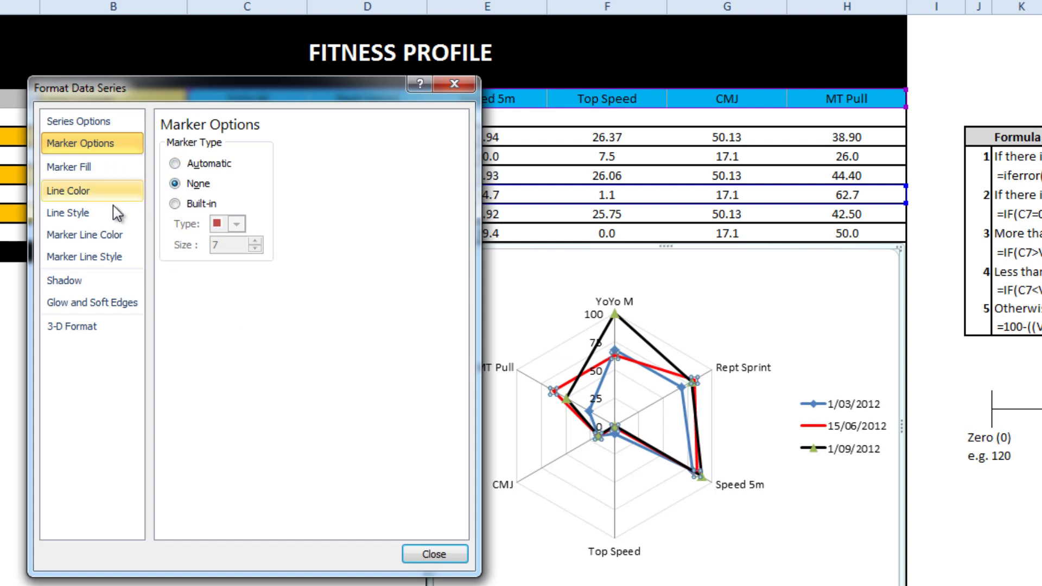
left_click(589, 360)
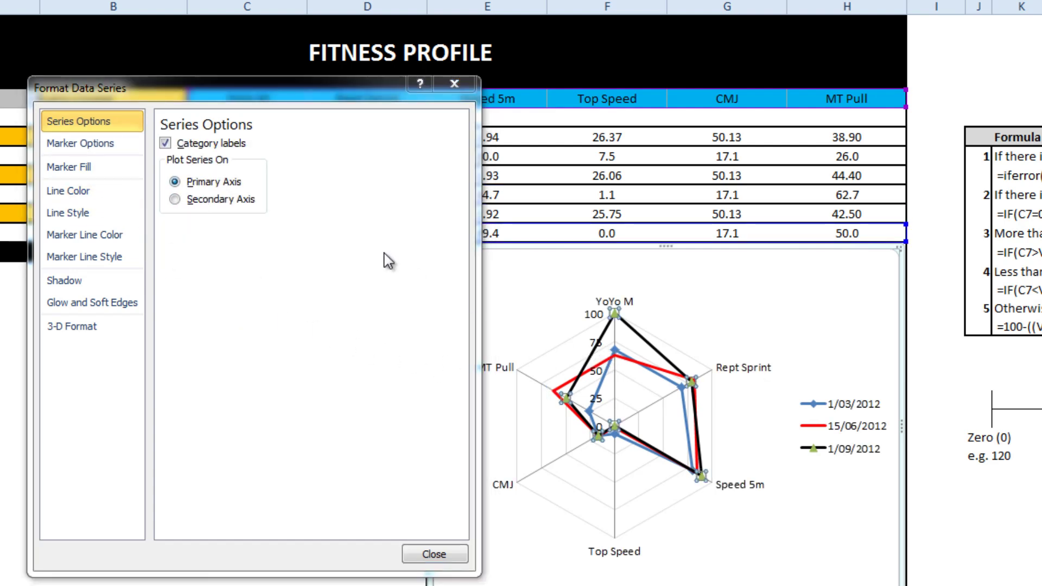
left_click(110, 144)
left_click(196, 186)
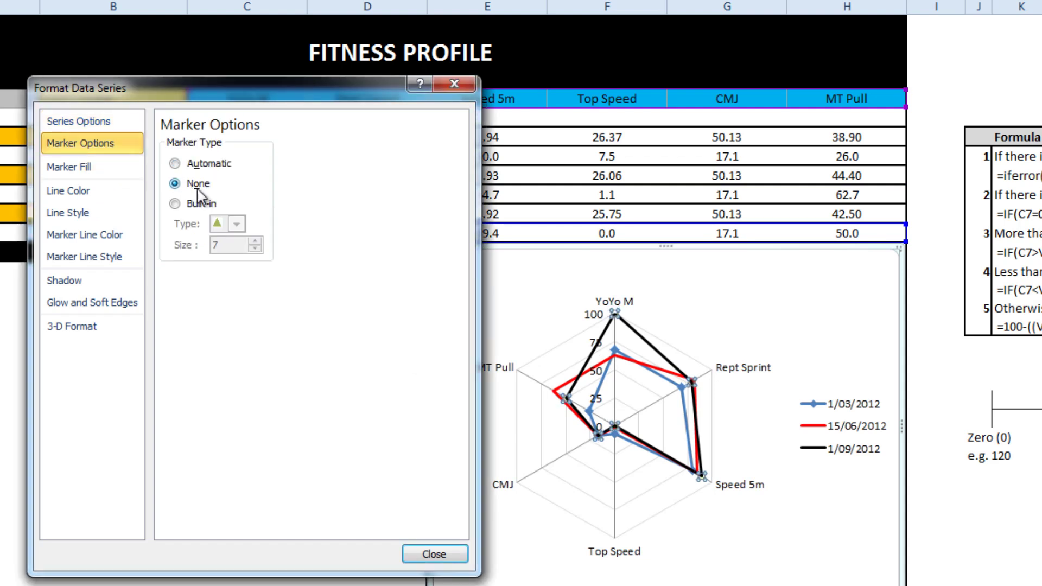
left_click(606, 380)
left_click(76, 152)
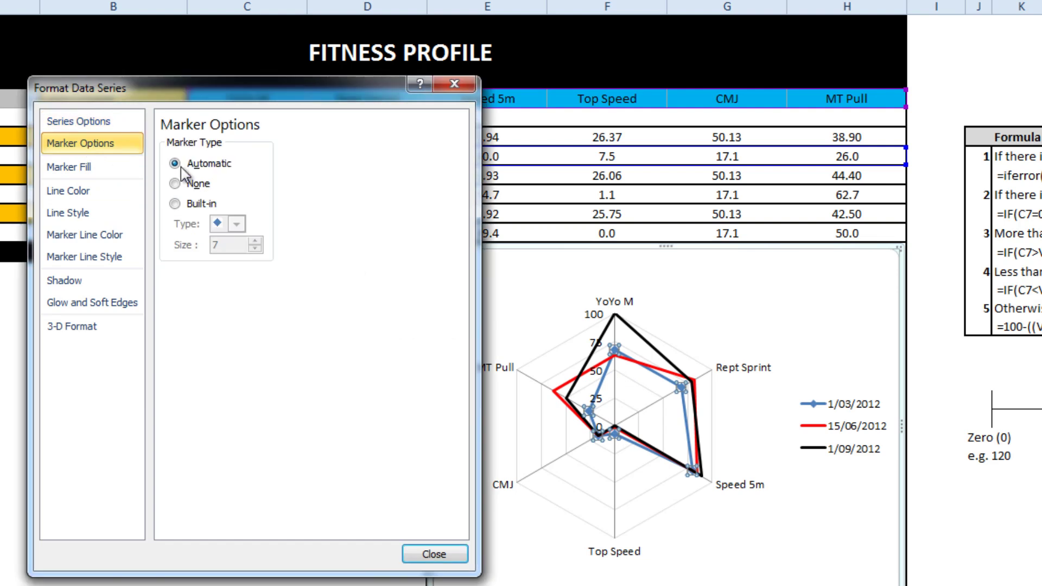
left_click(188, 184)
left_click(440, 554)
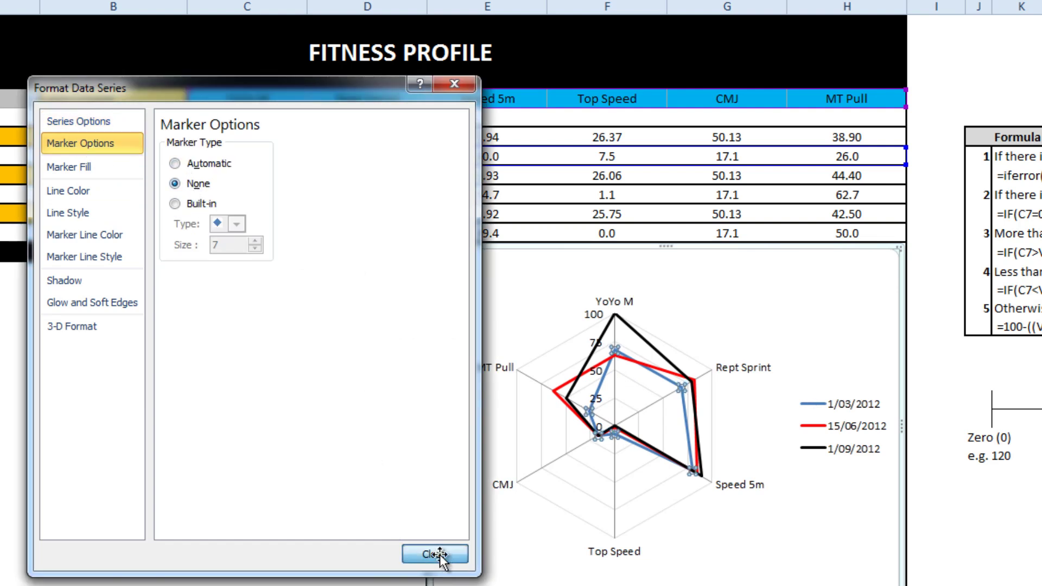
left_click(1001, 564)
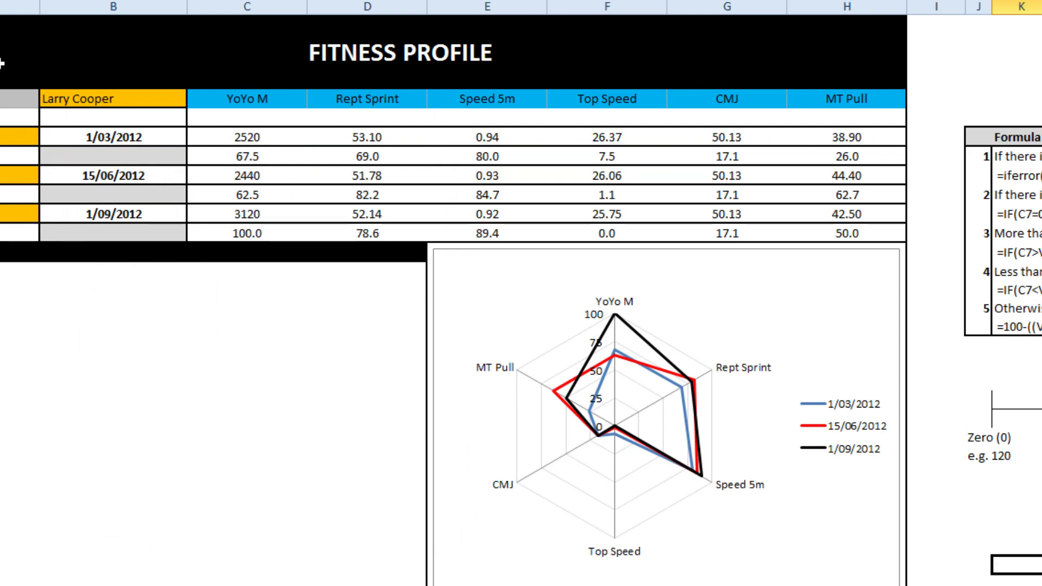
Step: Pick three different players in turn from the B5 player-name dropdown and check the scores update
left_click(146, 98)
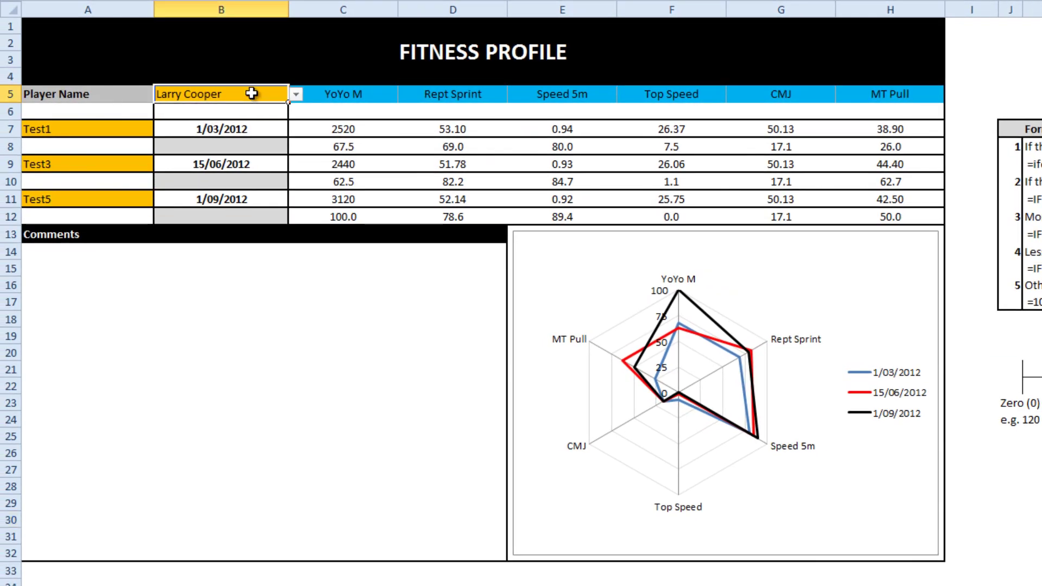
left_click(297, 96)
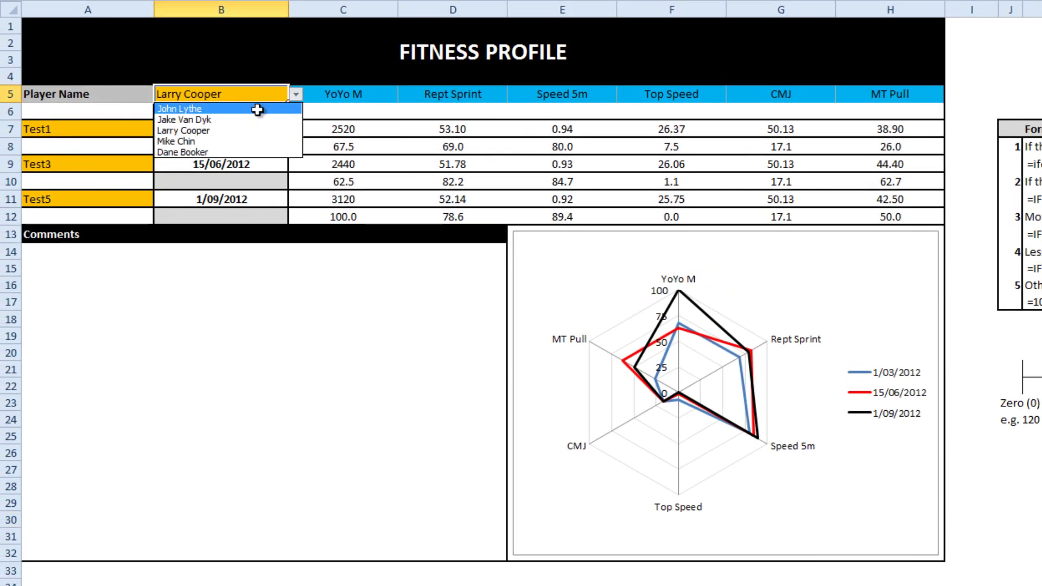
left_click(257, 109)
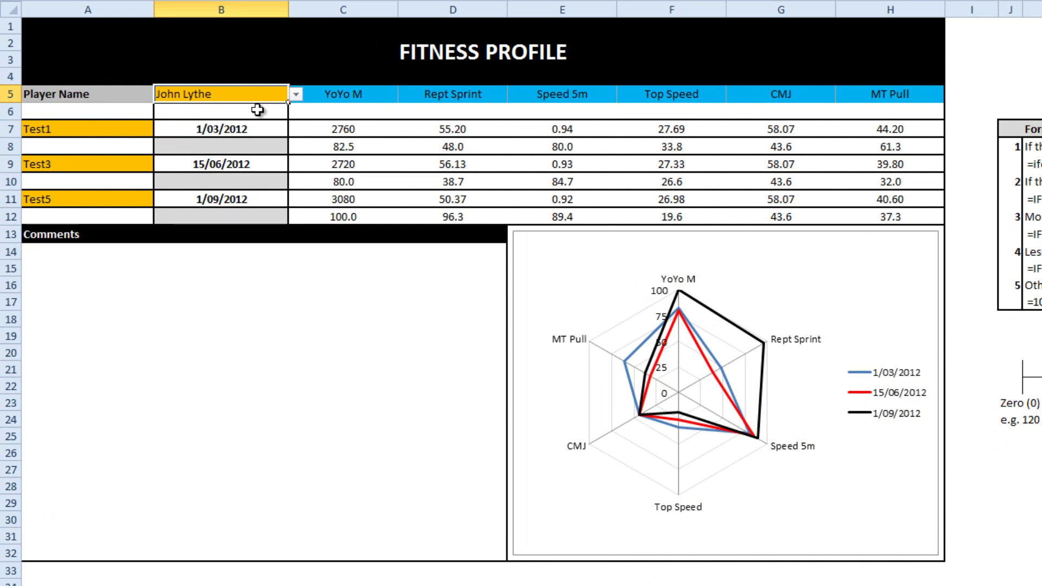
left_click(295, 95)
left_click(240, 146)
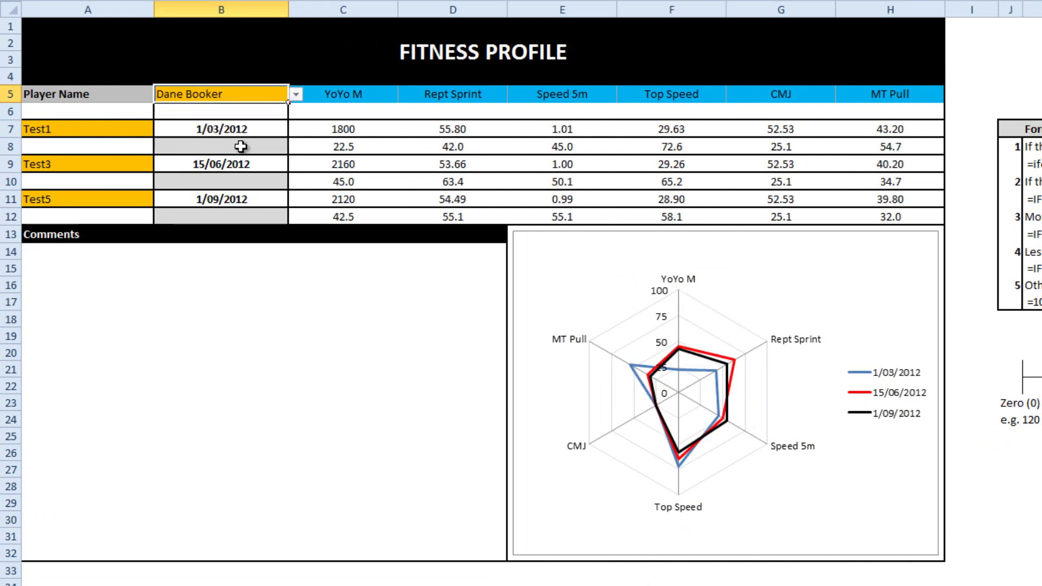
left_click(297, 98)
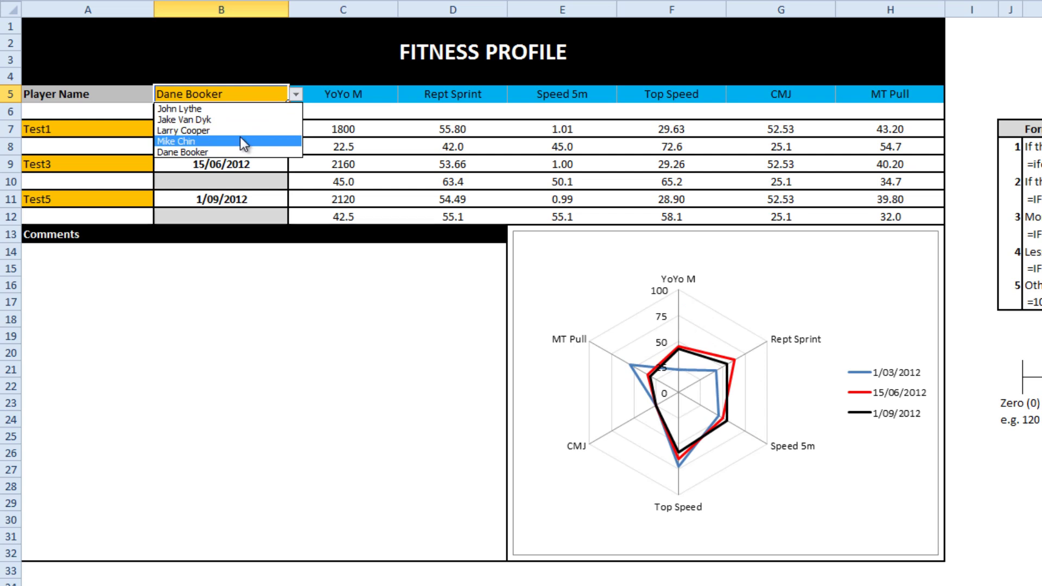
left_click(240, 137)
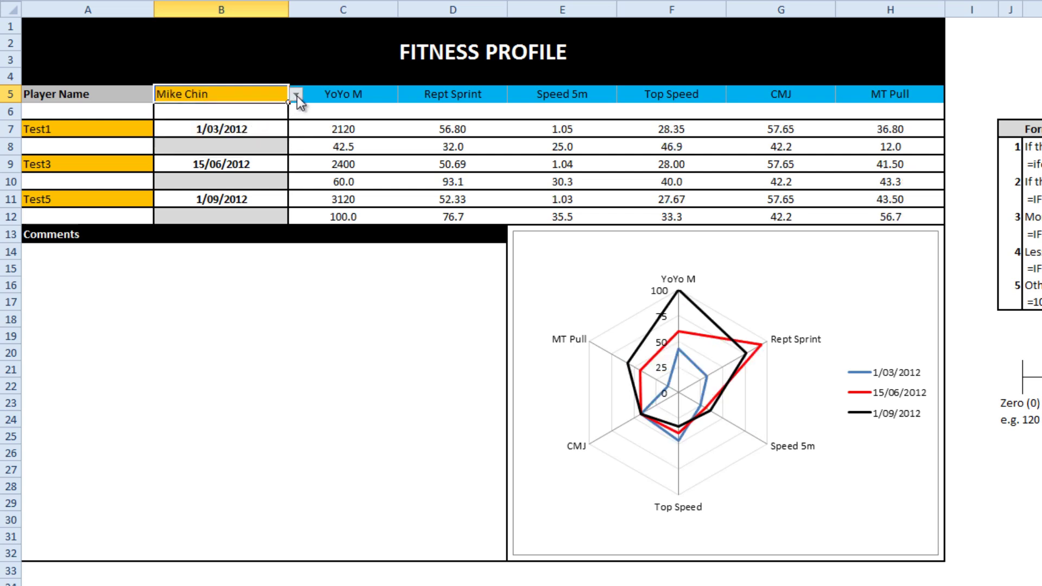
Step: Switch back to the original player, then try two more, ending on one with YoYo 2760
left_click(297, 96)
left_click(208, 129)
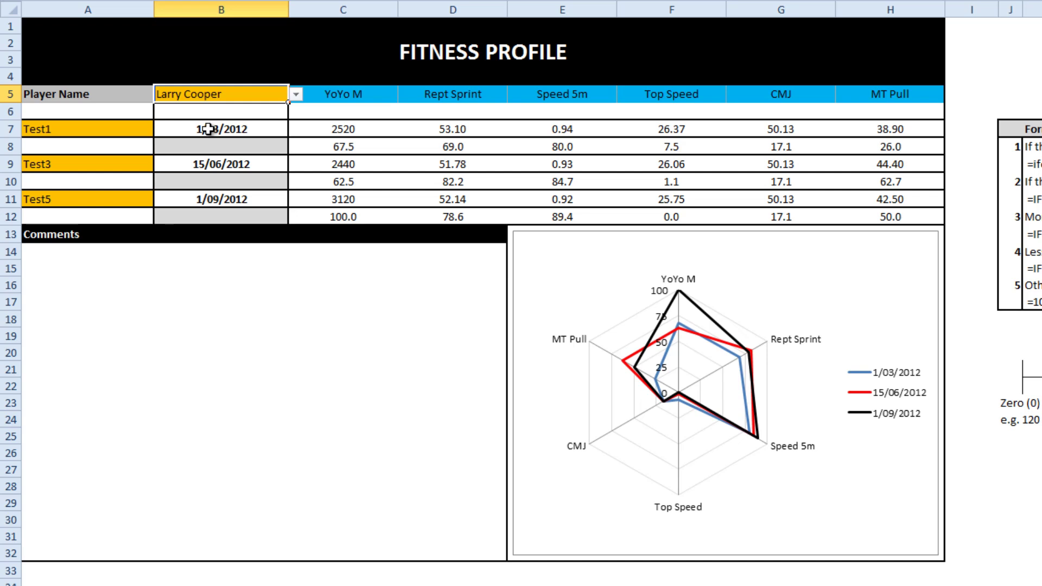
left_click(296, 95)
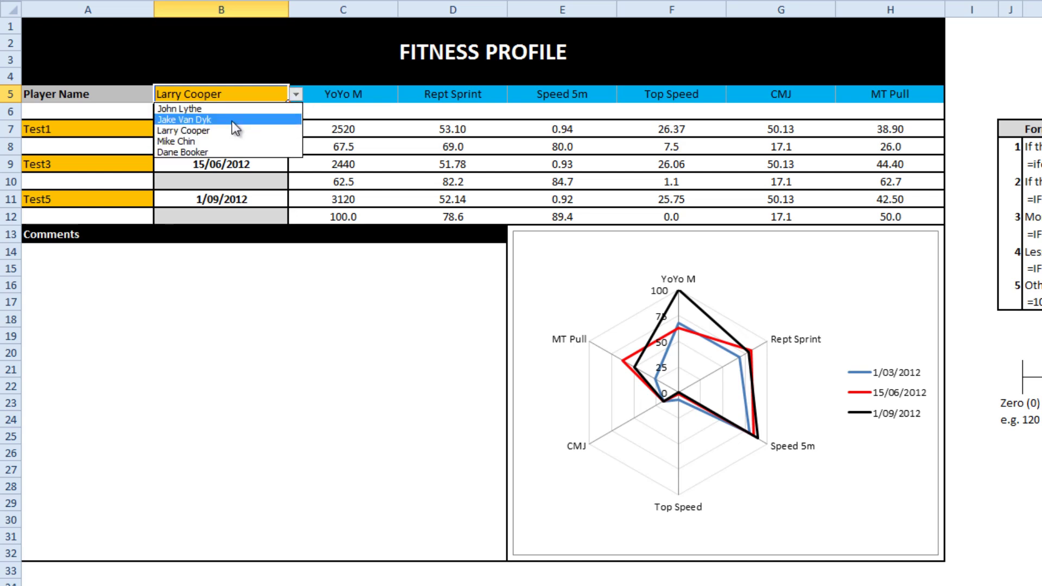
left_click(232, 121)
left_click(298, 96)
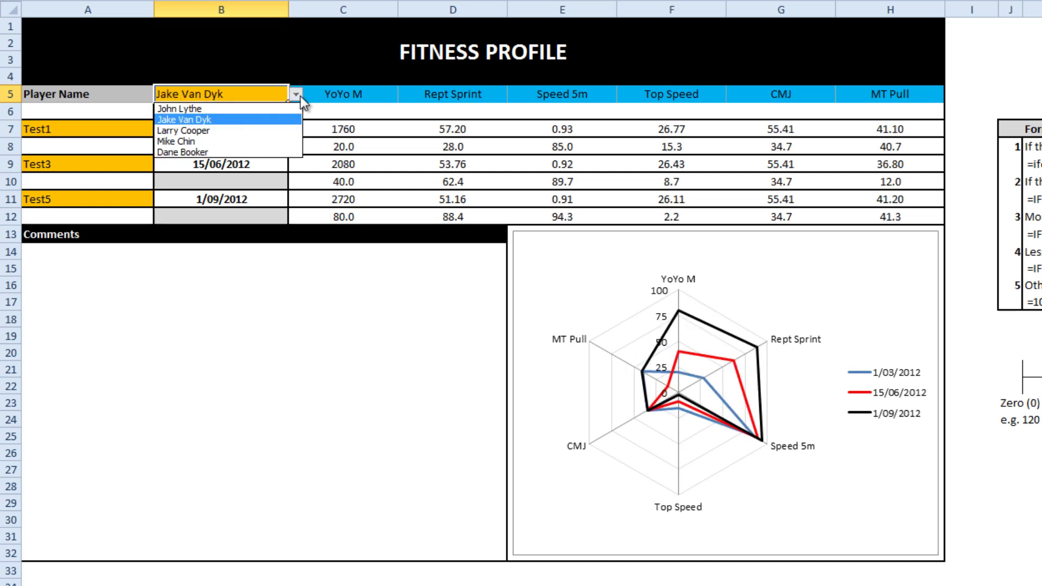
left_click(255, 107)
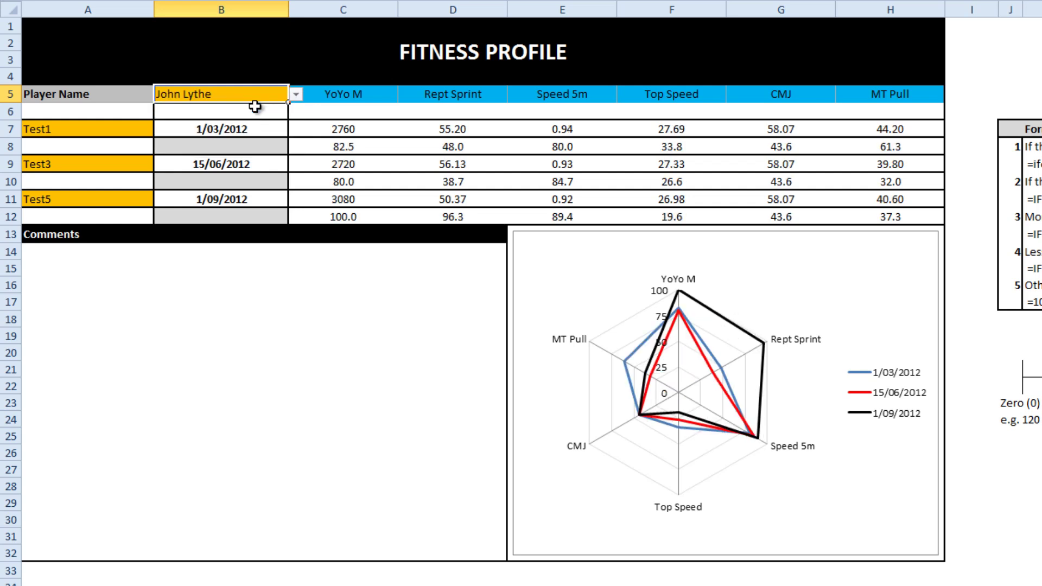
left_click(134, 280)
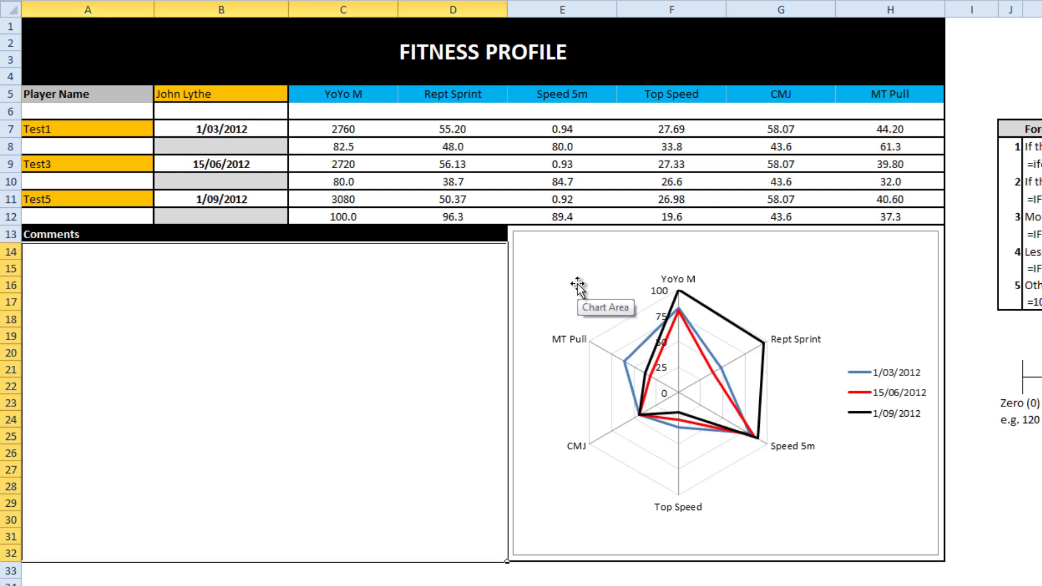
Step: Enter the placeholder text 'jxhcgsdjchgsdjchgsduycfwsd' in the Comments area
type("jxhcgsdjchgsdjchgsduycfwsd")
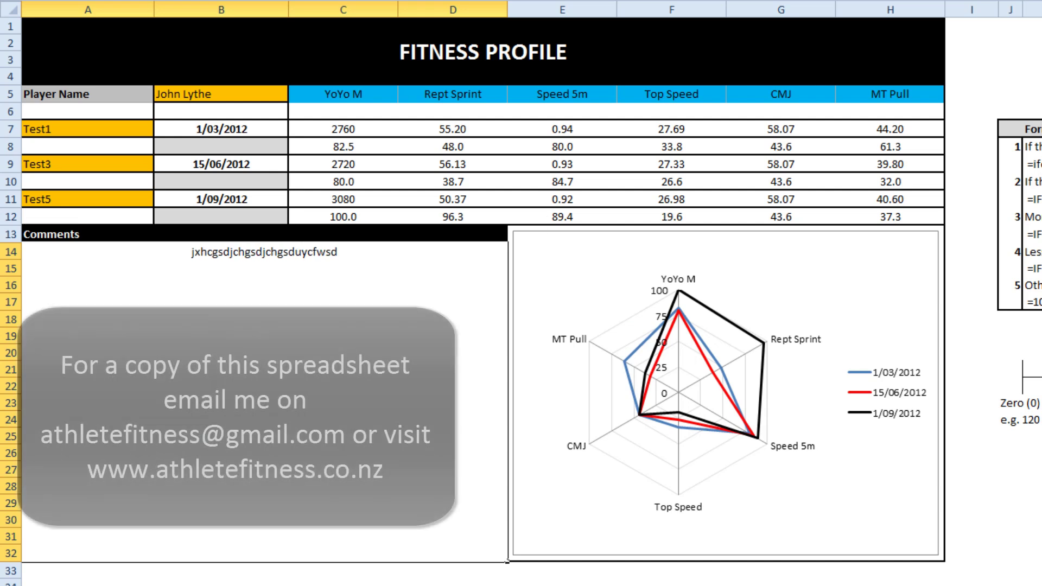
key("Return")
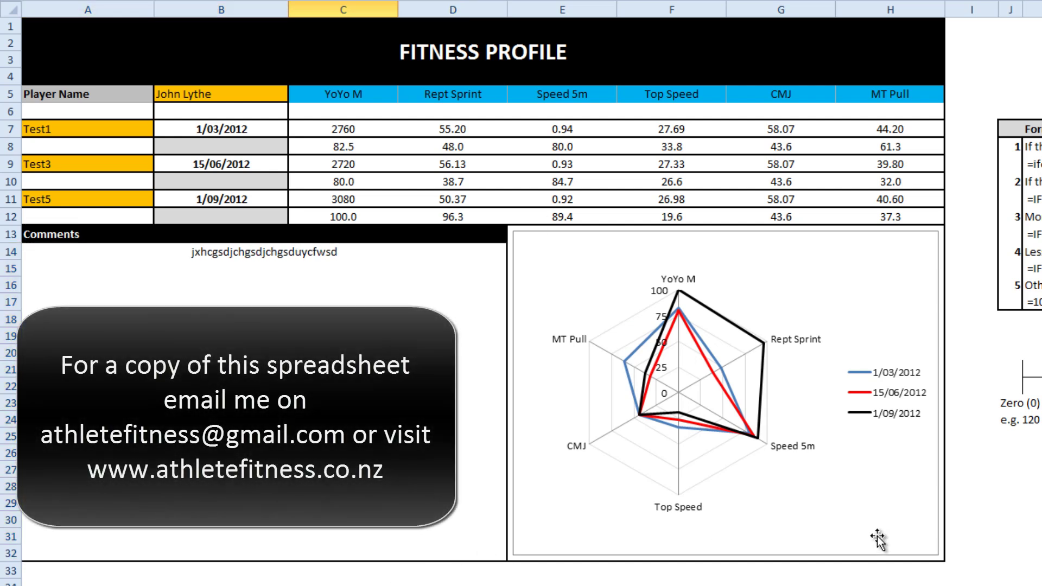